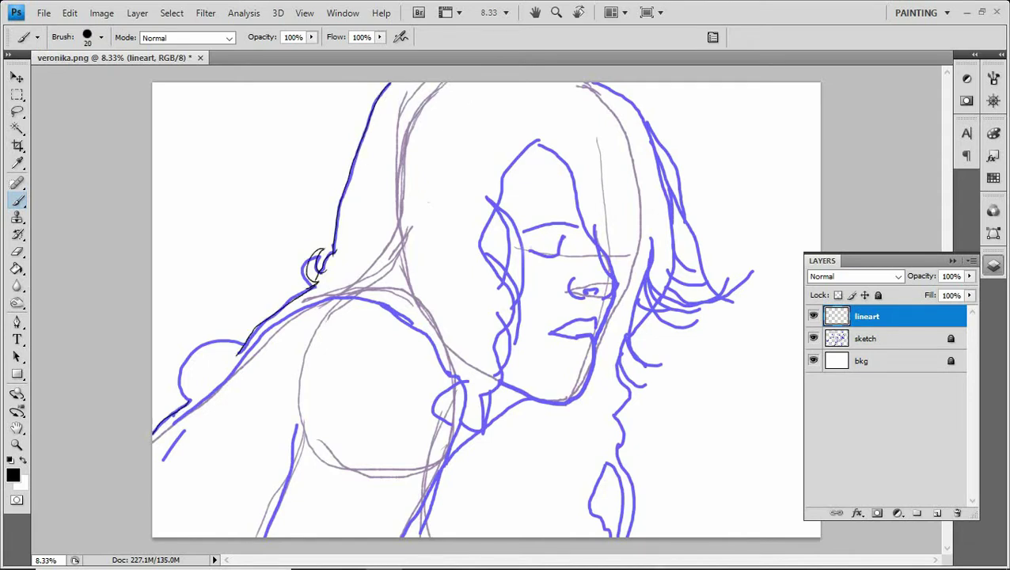
Ink the left and right hair edges, neck, chin and right-side strands in black.
{"action": "mouse_move", "coordinate": [592, 82]}
{"action": "left_mouse_down"}
{"action": "mouse_move", "coordinate": [672, 218]}
{"action": "mouse_move", "coordinate": [634, 332]}
{"action": "left_mouse_up"}
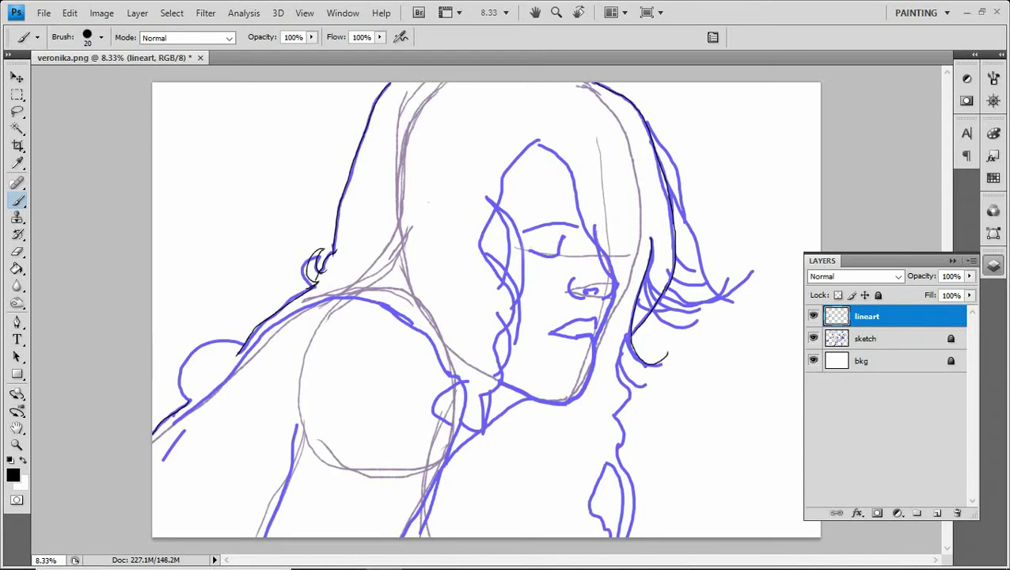
{"action": "mouse_move", "coordinate": [388, 84]}
{"action": "left_mouse_down"}
{"action": "mouse_move", "coordinate": [331, 261]}
{"action": "mouse_move", "coordinate": [153, 432]}
{"action": "left_mouse_up"}
{"action": "left_click_drag", "start_coordinate": [532, 397], "coordinate": [417, 535]}
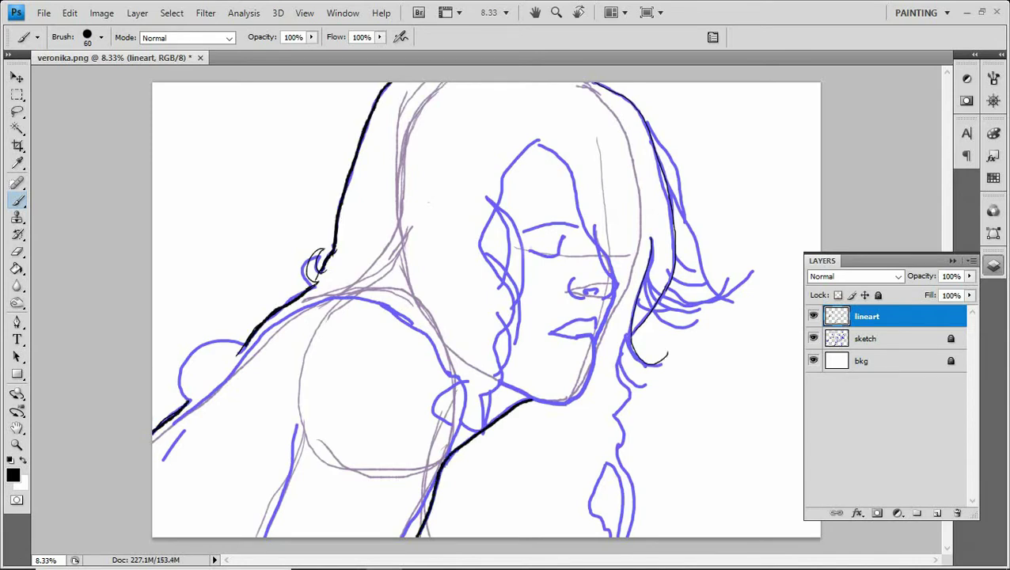
{"action": "left_click_drag", "start_coordinate": [617, 282], "coordinate": [588, 387]}
{"action": "mouse_move", "coordinate": [596, 82]}
{"action": "left_mouse_down"}
{"action": "mouse_move", "coordinate": [673, 282]}
{"action": "mouse_move", "coordinate": [618, 452]}
{"action": "mouse_move", "coordinate": [609, 537]}
{"action": "left_mouse_up"}
{"action": "left_click_drag", "start_coordinate": [616, 448], "coordinate": [632, 537]}
{"action": "mouse_move", "coordinate": [614, 323]}
{"action": "left_mouse_down"}
{"action": "mouse_move", "coordinate": [655, 386]}
{"action": "mouse_move", "coordinate": [627, 374]}
{"action": "left_mouse_up"}
{"action": "mouse_move", "coordinate": [643, 316]}
{"action": "left_mouse_down"}
{"action": "mouse_move", "coordinate": [695, 323]}
{"action": "mouse_move", "coordinate": [762, 268]}
{"action": "left_mouse_up"}
{"action": "left_click_drag", "start_coordinate": [662, 287], "coordinate": [717, 266]}
Outline the earring, redraw the right hair strands and trace the left shoulder contour.
{"action": "left_click_drag", "start_coordinate": [323, 248], "coordinate": [326, 269]}
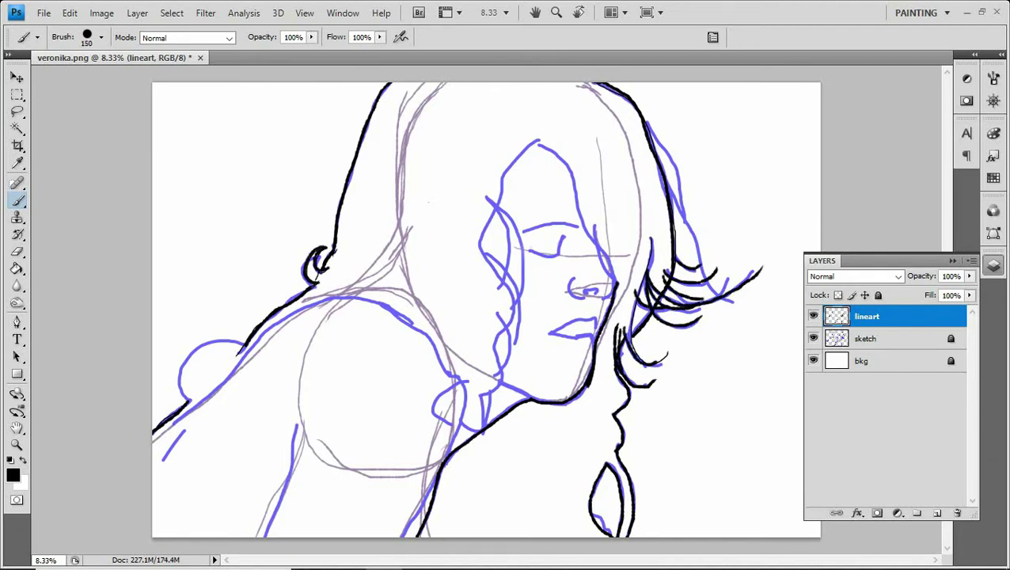
{"action": "key", "text": "bracketleft"}
{"action": "key", "text": "bracketleft"}
{"action": "key", "text": "F7"}
{"action": "mouse_move", "coordinate": [638, 114]}
{"action": "left_mouse_down"}
{"action": "mouse_move", "coordinate": [735, 306]}
{"action": "mouse_move", "coordinate": [675, 236]}
{"action": "left_mouse_up"}
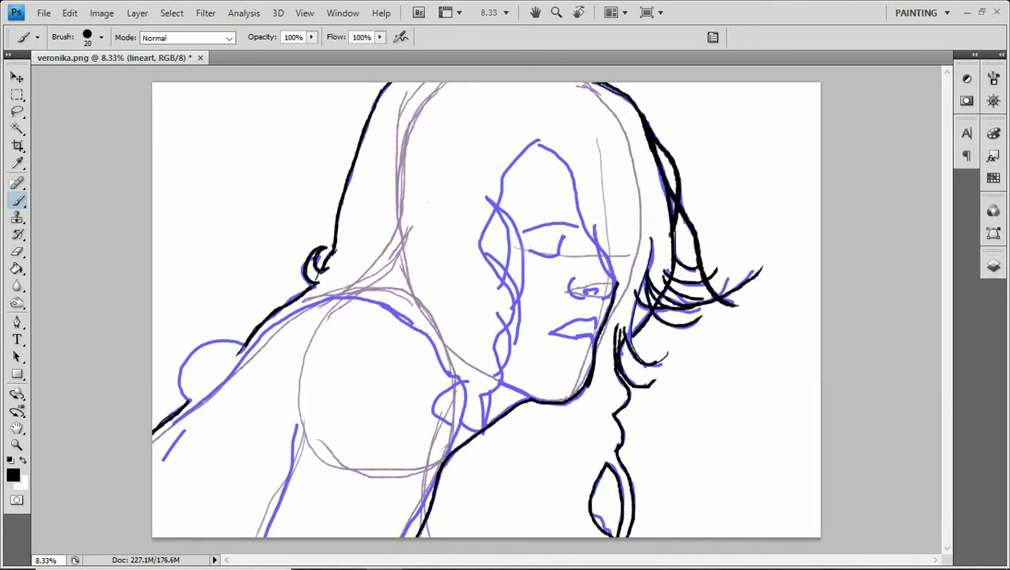
{"action": "key", "text": "bracketright"}
{"action": "left_click_drag", "start_coordinate": [204, 395], "coordinate": [348, 296]}
{"action": "left_click_drag", "start_coordinate": [152, 438], "coordinate": [204, 395]}
{"action": "left_click_drag", "start_coordinate": [328, 296], "coordinate": [445, 366]}
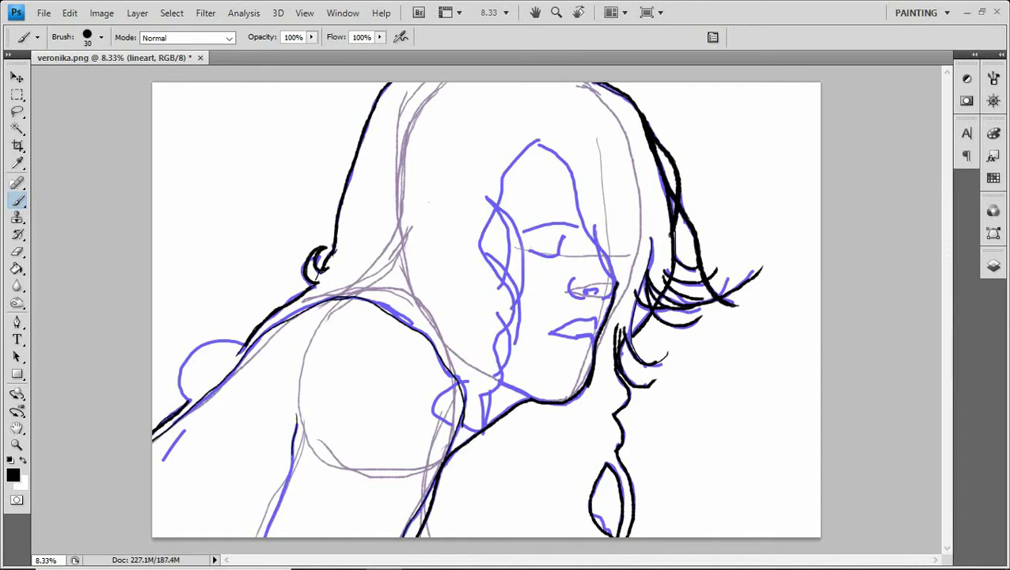
Ink the nose, forehead edge and eyebrow line in black.
{"action": "scroll", "coordinate": [665, 245], "scroll_direction": "up", "scroll_amount": 1}
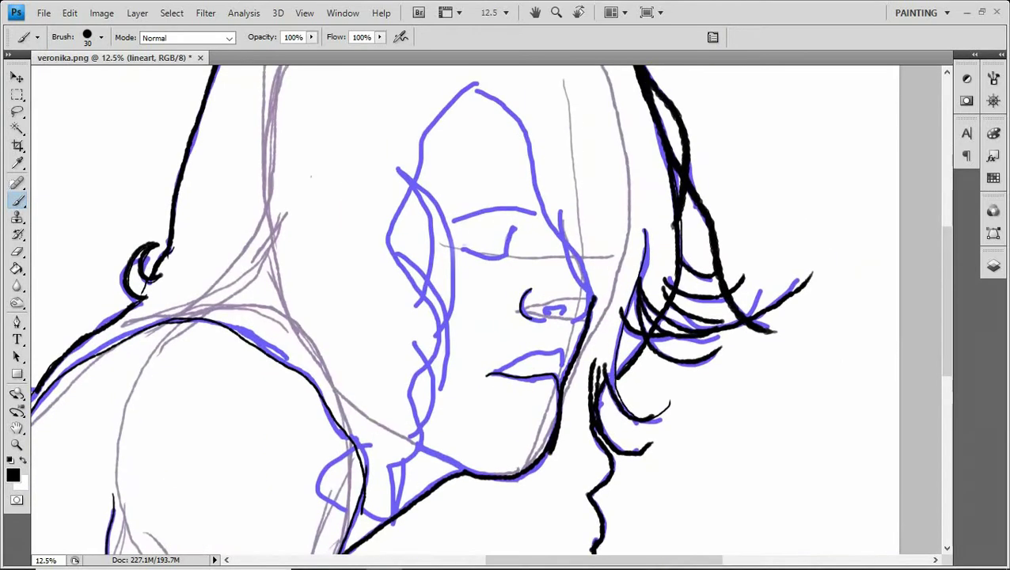
{"action": "left_click_drag", "start_coordinate": [532, 291], "coordinate": [554, 315]}
{"action": "left_click_drag", "start_coordinate": [590, 296], "coordinate": [582, 320]}
{"action": "mouse_move", "coordinate": [475, 85]}
{"action": "left_mouse_down"}
{"action": "mouse_move", "coordinate": [589, 285]}
{"action": "mouse_move", "coordinate": [413, 154]}
{"action": "mouse_move", "coordinate": [408, 396]}
{"action": "mouse_move", "coordinate": [419, 465]}
{"action": "left_mouse_up"}
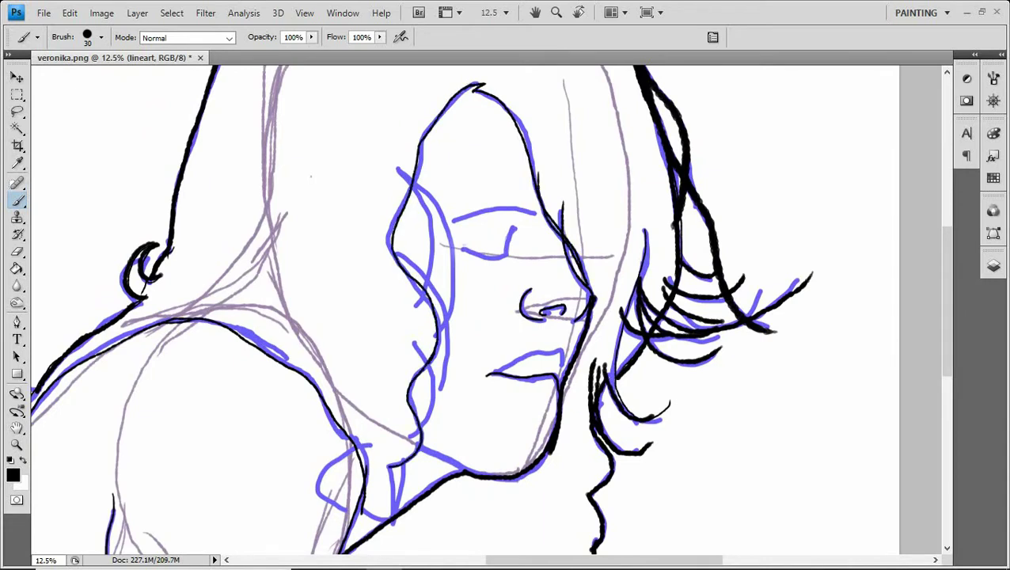
{"action": "left_click_drag", "start_coordinate": [453, 219], "coordinate": [539, 208]}
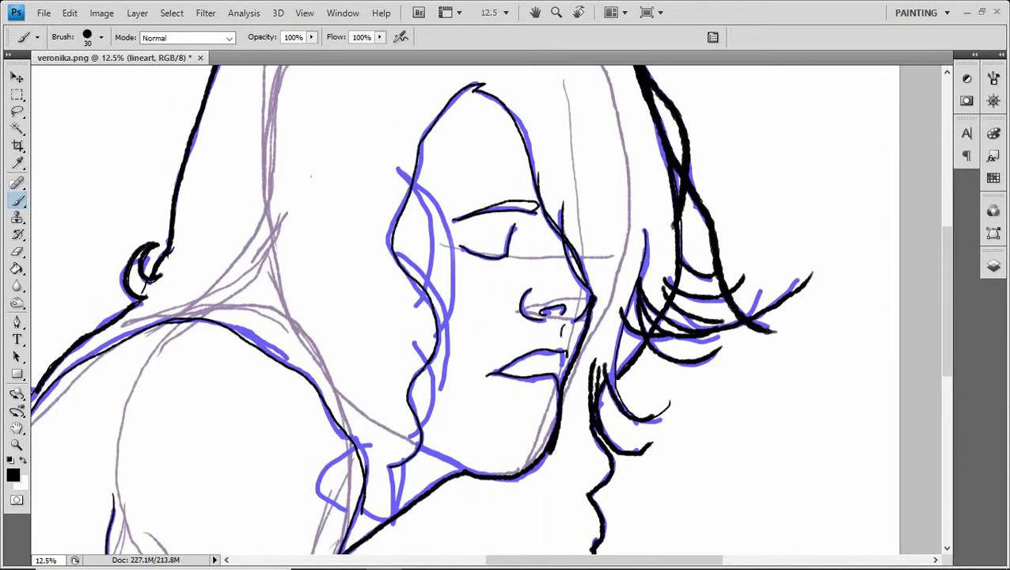
Ink the face contour, closed eye, lips, shoulder loop and top hair strands.
{"action": "mouse_move", "coordinate": [475, 317]}
{"action": "left_mouse_down"}
{"action": "mouse_move", "coordinate": [545, 293]}
{"action": "mouse_move", "coordinate": [583, 152]}
{"action": "left_mouse_up"}
{"action": "left_click_drag", "start_coordinate": [427, 277], "coordinate": [420, 344]}
{"action": "left_click_drag", "start_coordinate": [507, 176], "coordinate": [495, 269]}
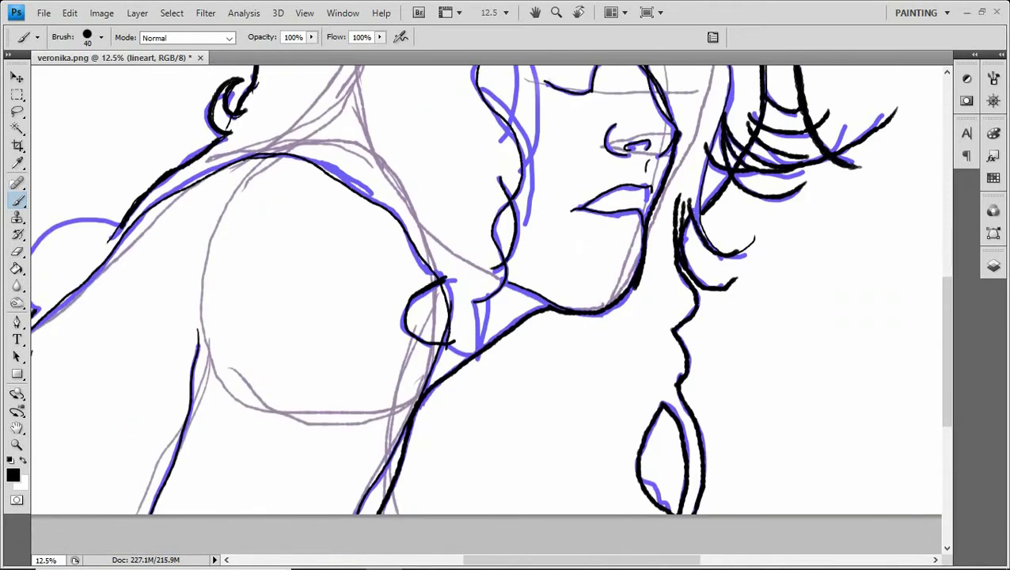
{"action": "left_click_drag", "start_coordinate": [475, 84], "coordinate": [523, 182]}
{"action": "left_click_drag", "start_coordinate": [554, 238], "coordinate": [517, 338]}
{"action": "left_click_drag", "start_coordinate": [468, 104], "coordinate": [507, 231]}
{"action": "scroll", "coordinate": [491, 309], "scroll_direction": "up", "scroll_amount": 3}
{"action": "mouse_move", "coordinate": [484, 152]}
{"action": "left_mouse_down"}
{"action": "mouse_move", "coordinate": [550, 79]}
{"action": "mouse_move", "coordinate": [459, 253]}
{"action": "left_mouse_up"}
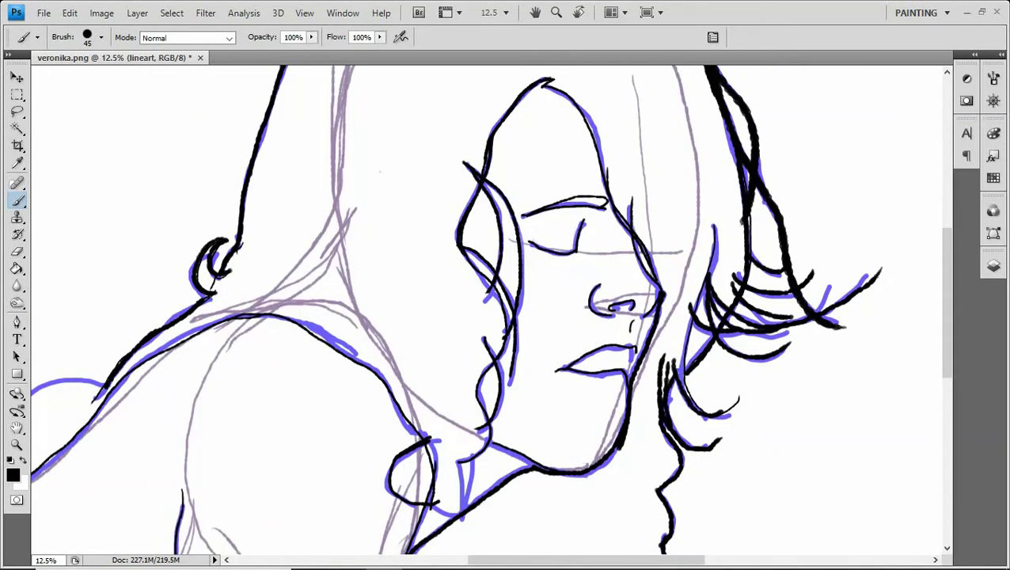
Erase part of the shoulder stroke and retrace the shoulder down to the armpit.
{"action": "key", "text": "e"}
{"action": "mouse_move", "coordinate": [542, 85]}
{"action": "left_mouse_down"}
{"action": "mouse_move", "coordinate": [571, 98]}
{"action": "mouse_move", "coordinate": [608, 191]}
{"action": "left_mouse_up"}
{"action": "key", "text": "b"}
{"action": "left_click_drag", "start_coordinate": [475, 317], "coordinate": [566, 210]}
{"action": "key", "text": "e"}
{"action": "left_click_drag", "start_coordinate": [221, 262], "coordinate": [523, 372]}
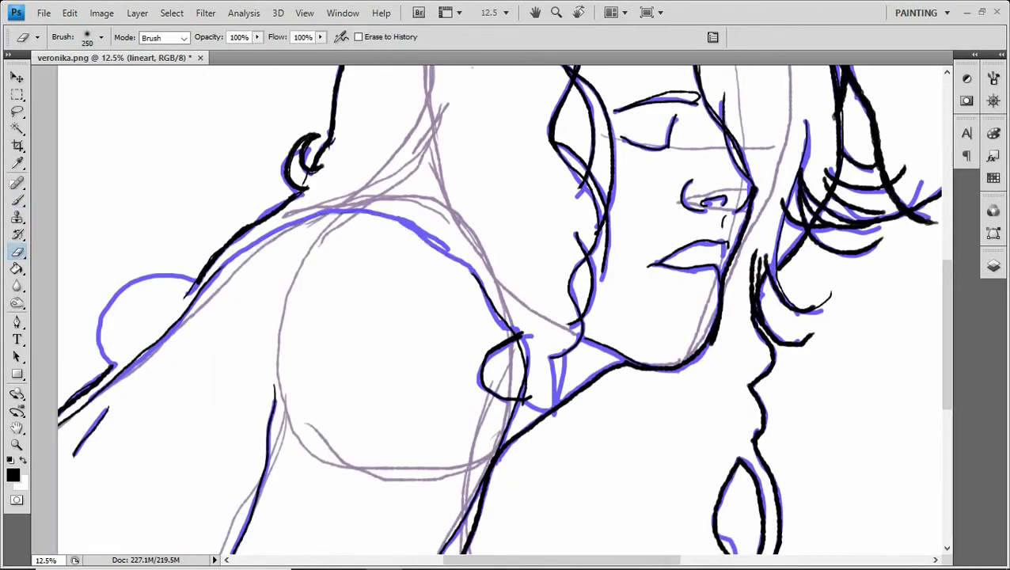
{"action": "key", "text": "b"}
{"action": "left_click_drag", "start_coordinate": [421, 234], "coordinate": [529, 377]}
{"action": "left_click_drag", "start_coordinate": [409, 209], "coordinate": [214, 268]}
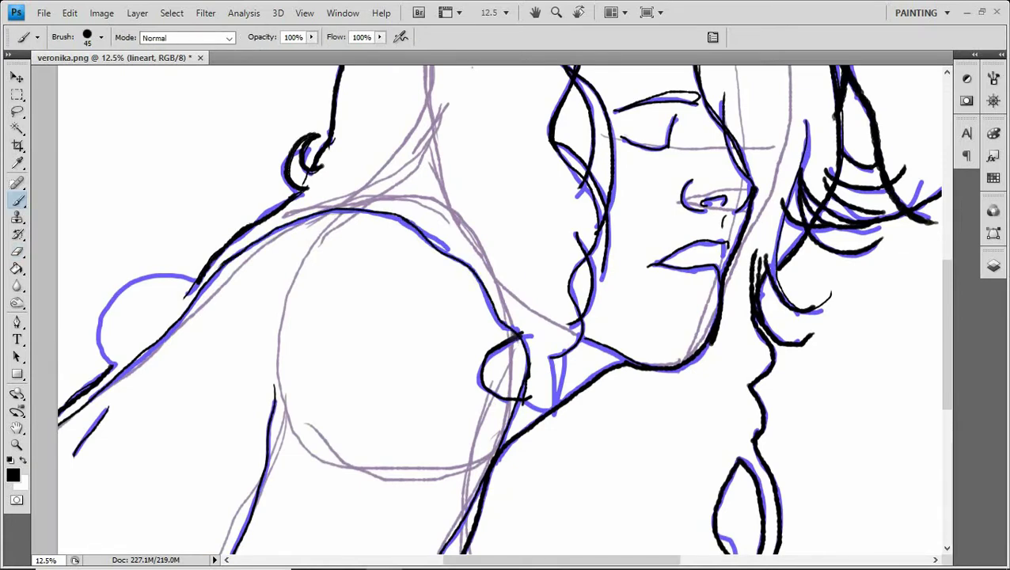
Hide the pencil sketch layer and choose a hard round 19 px brush tip.
{"action": "left_click", "coordinate": [994, 266]}
{"action": "left_click", "coordinate": [816, 287]}
{"action": "left_click", "coordinate": [993, 77]}
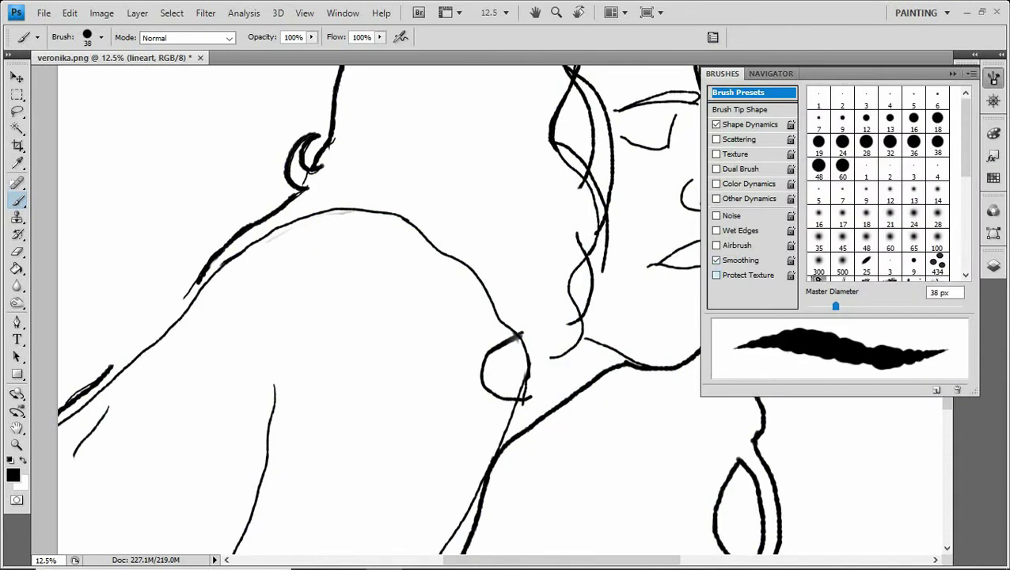
{"action": "left_click", "coordinate": [842, 237]}
{"action": "left_click", "coordinate": [819, 143]}
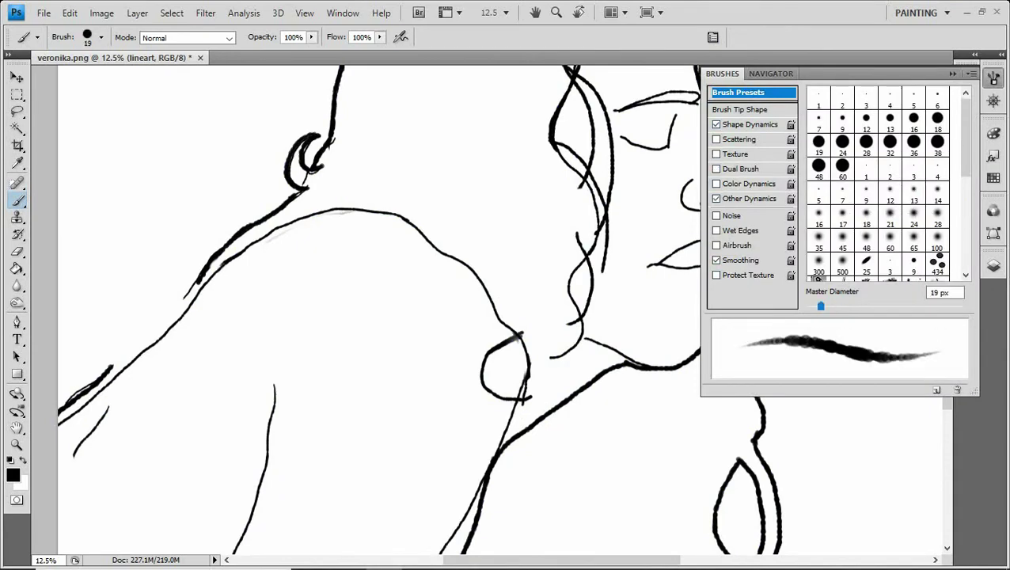
{"action": "left_click", "coordinate": [223, 107]}
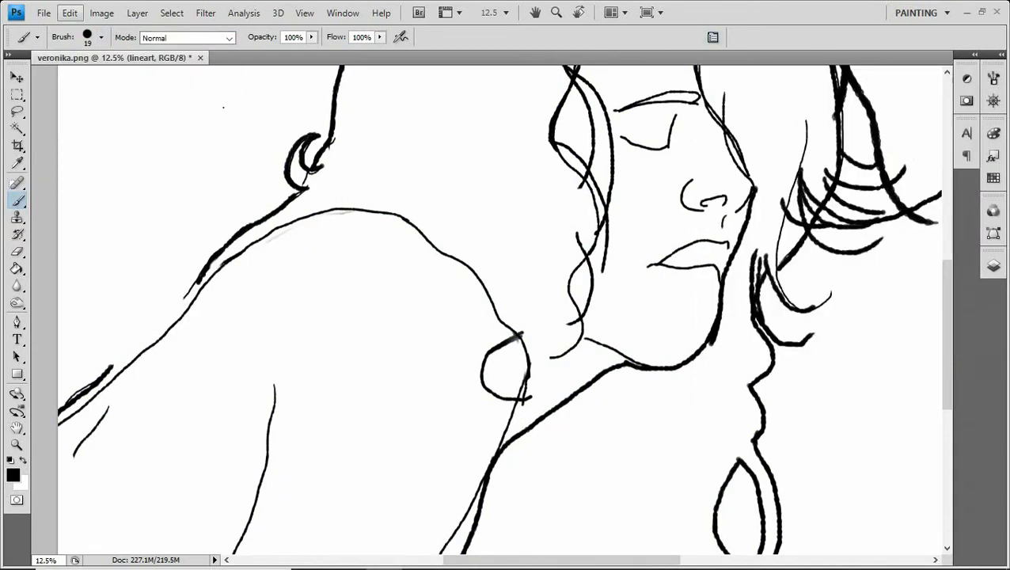
{"action": "key", "text": "ctrl+shift+f"}
{"action": "key", "text": "Escape"}
{"action": "left_click", "coordinate": [70, 13]}
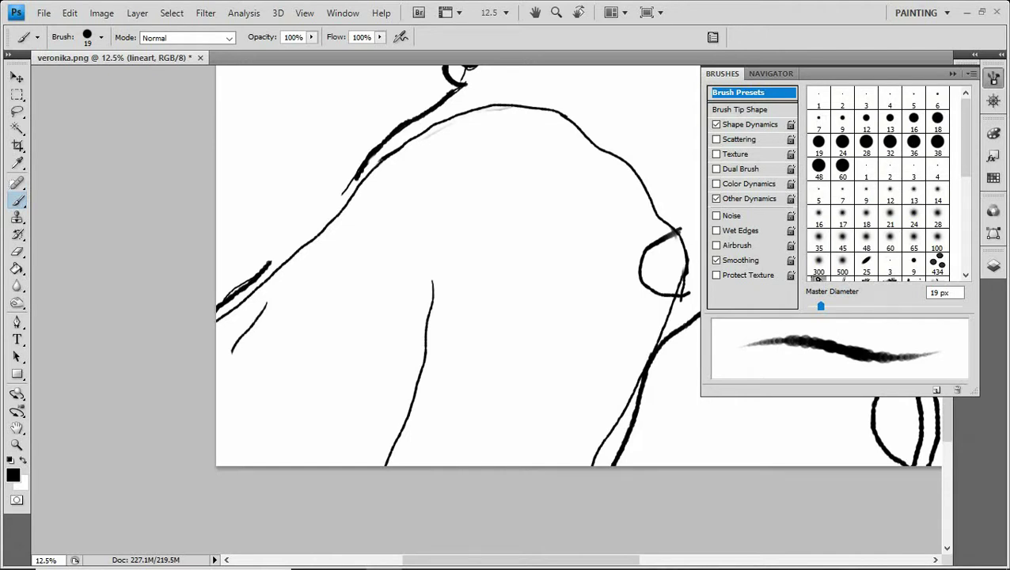
{"action": "key", "text": "F5"}
Draw a teardrop loop on the upper-left arm and erase the doubled shoulder marks.
{"action": "key", "text": "e"}
{"action": "key", "text": "b"}
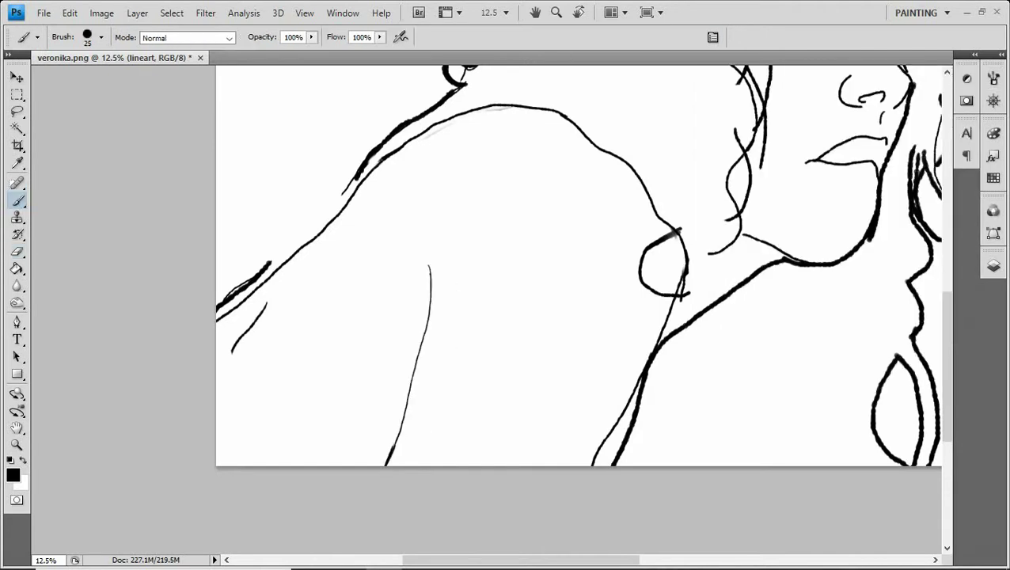
{"action": "mouse_move", "coordinate": [348, 185]}
{"action": "left_mouse_down"}
{"action": "mouse_move", "coordinate": [273, 257]}
{"action": "mouse_move", "coordinate": [335, 194]}
{"action": "left_mouse_up"}
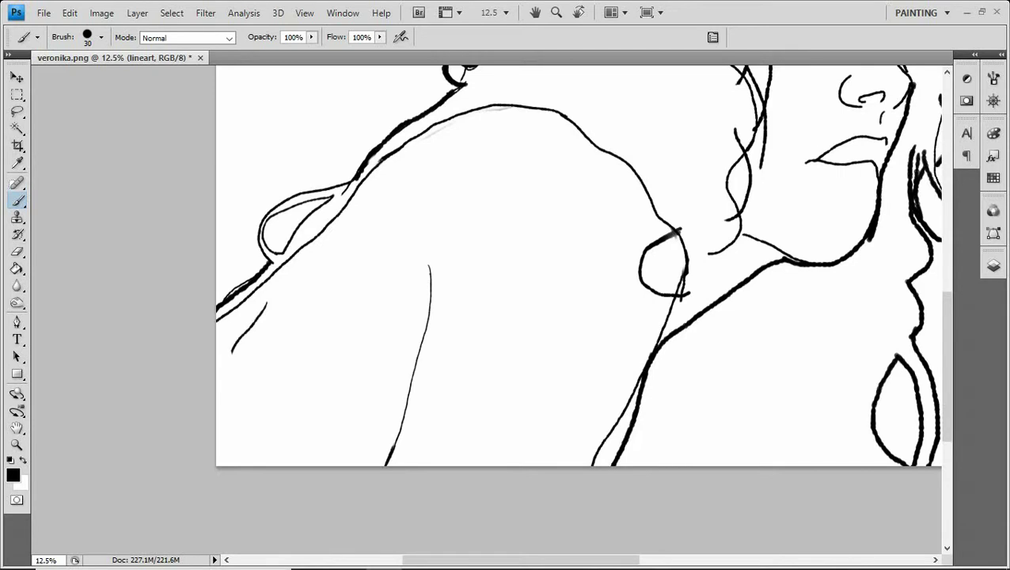
{"action": "left_click_drag", "start_coordinate": [554, 316], "coordinate": [451, 281]}
{"action": "left_click_drag", "start_coordinate": [303, 107], "coordinate": [585, 252]}
{"action": "left_click_drag", "start_coordinate": [539, 341], "coordinate": [501, 427]}
{"action": "key", "text": "e"}
{"action": "left_click_drag", "start_coordinate": [522, 369], "coordinate": [519, 390]}
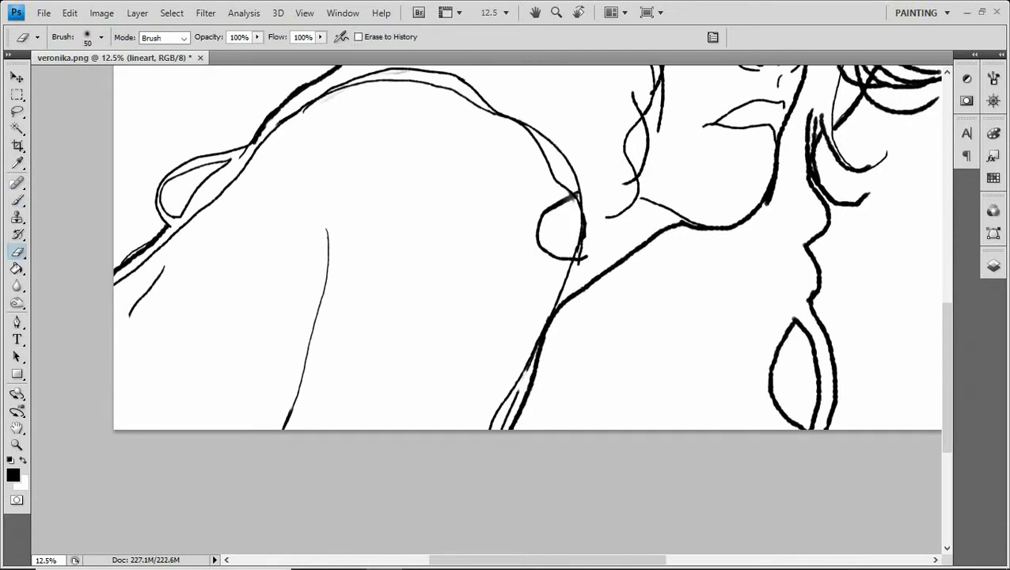
{"action": "left_click_drag", "start_coordinate": [442, 83], "coordinate": [323, 99]}
{"action": "left_click_drag", "start_coordinate": [475, 238], "coordinate": [424, 298]}
Draw new strands near the neck, trim a small hair stroke, and switch to a harder tip.
{"action": "key", "text": "b"}
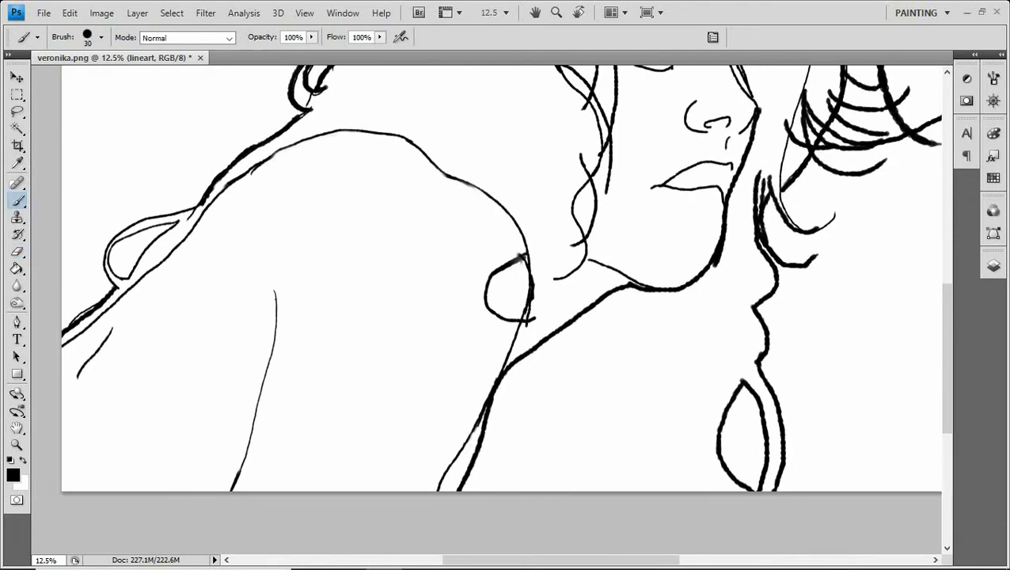
{"action": "mouse_move", "coordinate": [606, 166]}
{"action": "left_mouse_down"}
{"action": "mouse_move", "coordinate": [563, 265]}
{"action": "mouse_move", "coordinate": [578, 316]}
{"action": "left_mouse_up"}
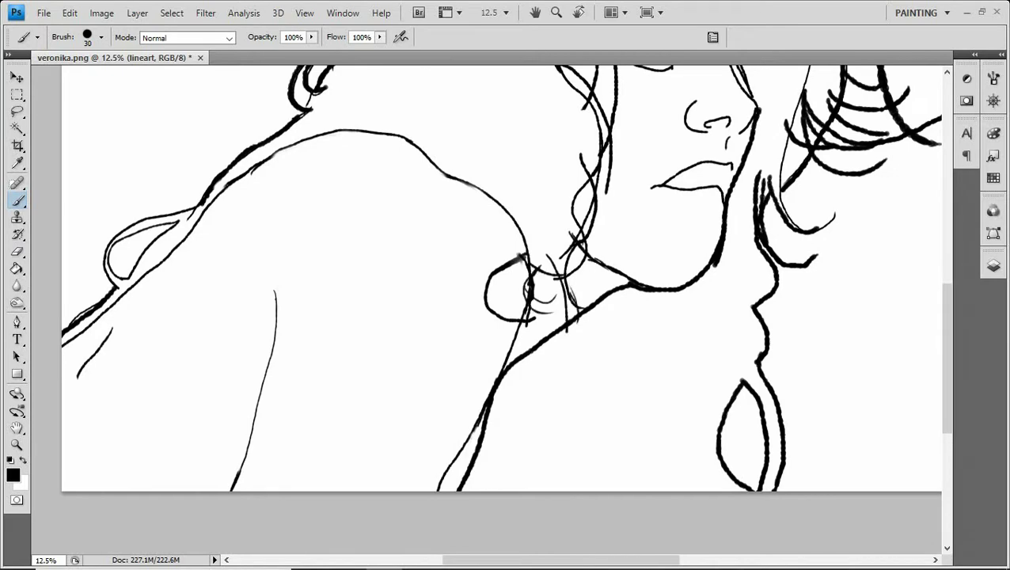
{"action": "left_click_drag", "start_coordinate": [475, 237], "coordinate": [406, 351]}
{"action": "left_click_drag", "start_coordinate": [721, 250], "coordinate": [712, 343]}
{"action": "key", "text": "e"}
{"action": "left_click_drag", "start_coordinate": [737, 266], "coordinate": [710, 309]}
{"action": "left_click_drag", "start_coordinate": [156, 143], "coordinate": [152, 192]}
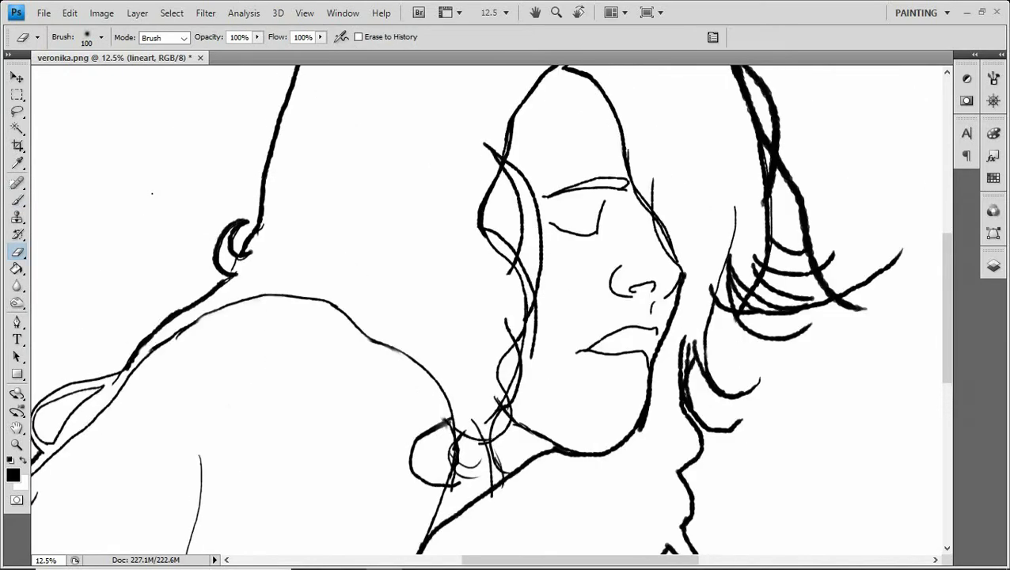
{"action": "key", "text": "ctrl+plus"}
{"action": "right_click", "coordinate": [447, 346]}
{"action": "left_click", "coordinate": [475, 475]}
{"action": "left_click_drag", "start_coordinate": [507, 364], "coordinate": [448, 339]}
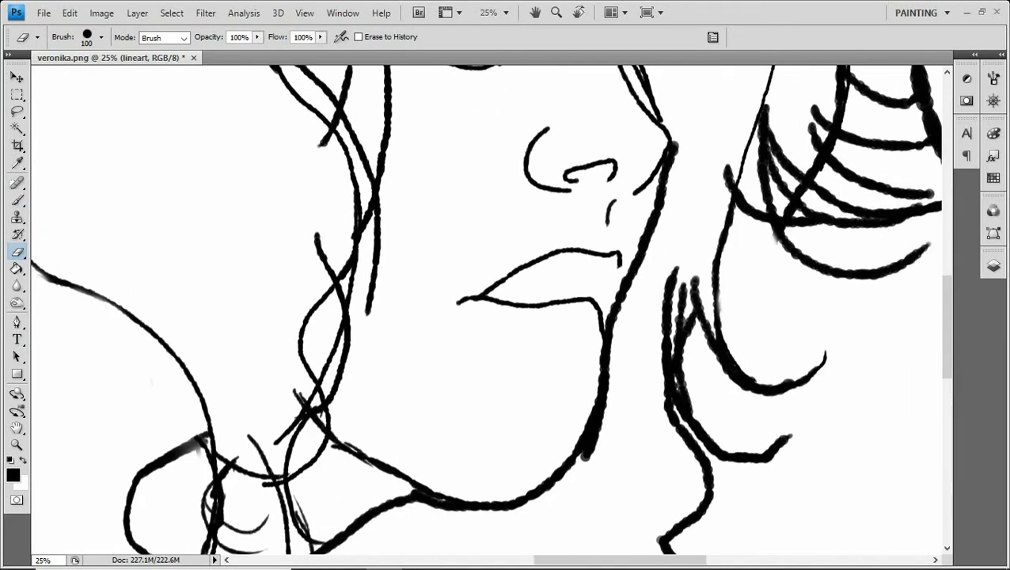
Draw the curved lower lip and the inner line above it.
{"action": "key", "text": "b"}
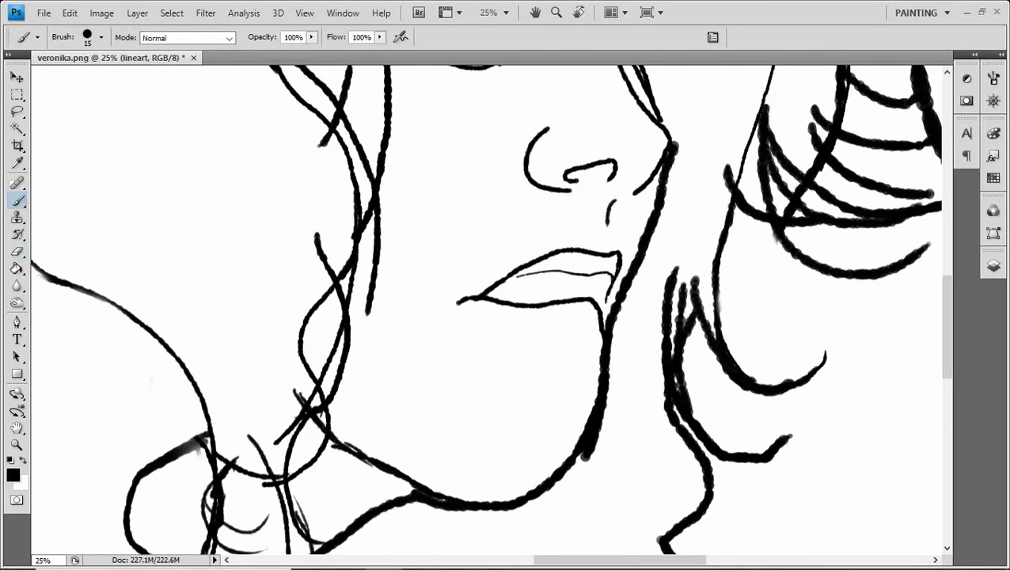
{"action": "left_click_drag", "start_coordinate": [488, 301], "coordinate": [592, 319]}
{"action": "left_click_drag", "start_coordinate": [486, 294], "coordinate": [578, 297]}
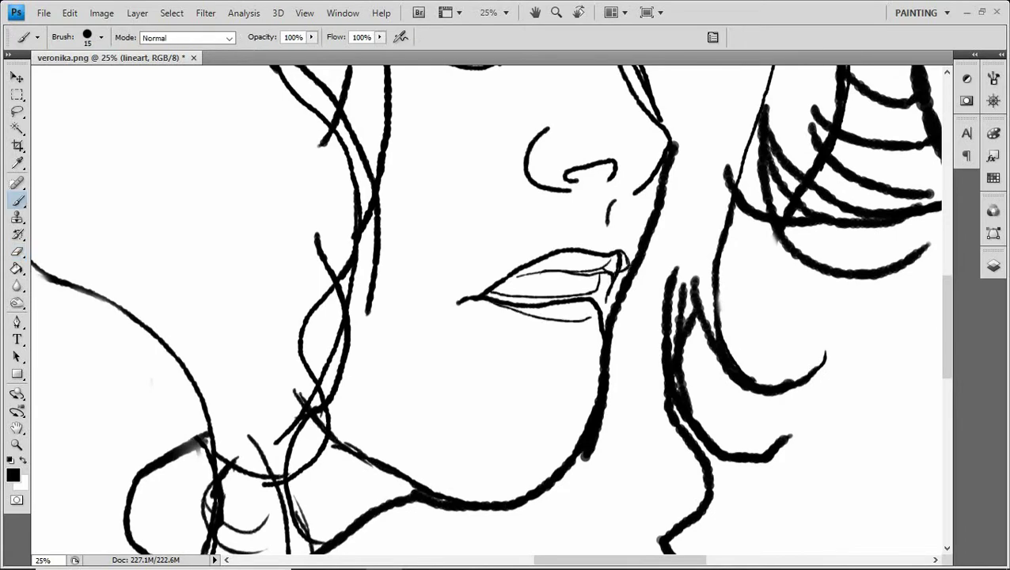
{"action": "key", "text": "ctrl+minus"}
{"action": "key", "text": "ctrl+minus"}
{"action": "key", "text": "ctrl+minus"}
Brush thin hair strands around the face, neck and left hair, then select Layer 1.
{"action": "mouse_move", "coordinate": [638, 123]}
{"action": "left_mouse_down"}
{"action": "mouse_move", "coordinate": [655, 285]}
{"action": "mouse_move", "coordinate": [620, 339]}
{"action": "left_mouse_up"}
{"action": "left_click_drag", "start_coordinate": [587, 395], "coordinate": [601, 535]}
{"action": "left_click_drag", "start_coordinate": [582, 388], "coordinate": [609, 495]}
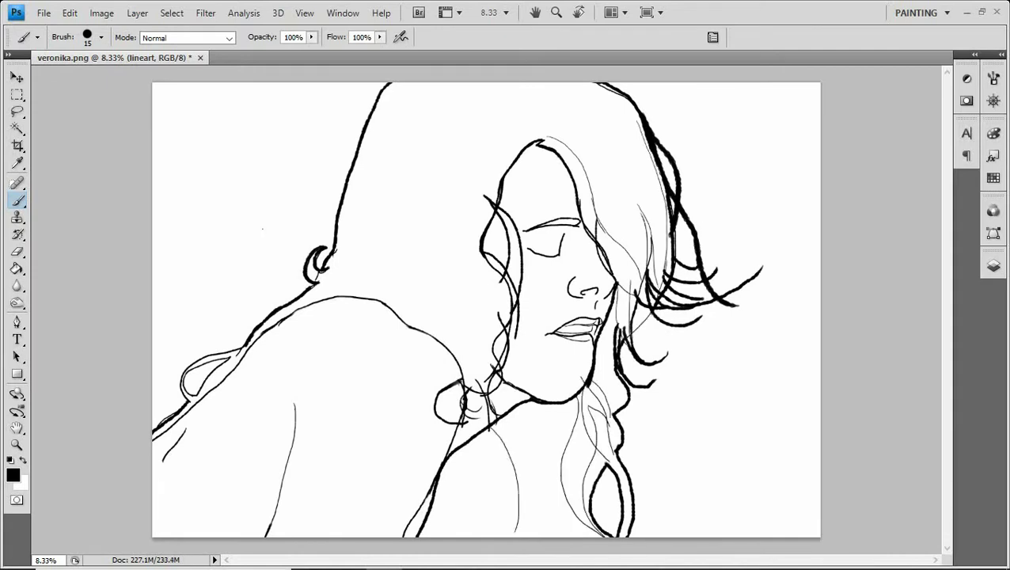
{"action": "left_click_drag", "start_coordinate": [528, 402], "coordinate": [554, 527]}
{"action": "left_click_drag", "start_coordinate": [603, 86], "coordinate": [529, 111]}
{"action": "mouse_move", "coordinate": [477, 83]}
{"action": "left_mouse_down"}
{"action": "mouse_move", "coordinate": [538, 130]}
{"action": "mouse_move", "coordinate": [436, 235]}
{"action": "left_mouse_up"}
{"action": "left_click_drag", "start_coordinate": [474, 163], "coordinate": [491, 380]}
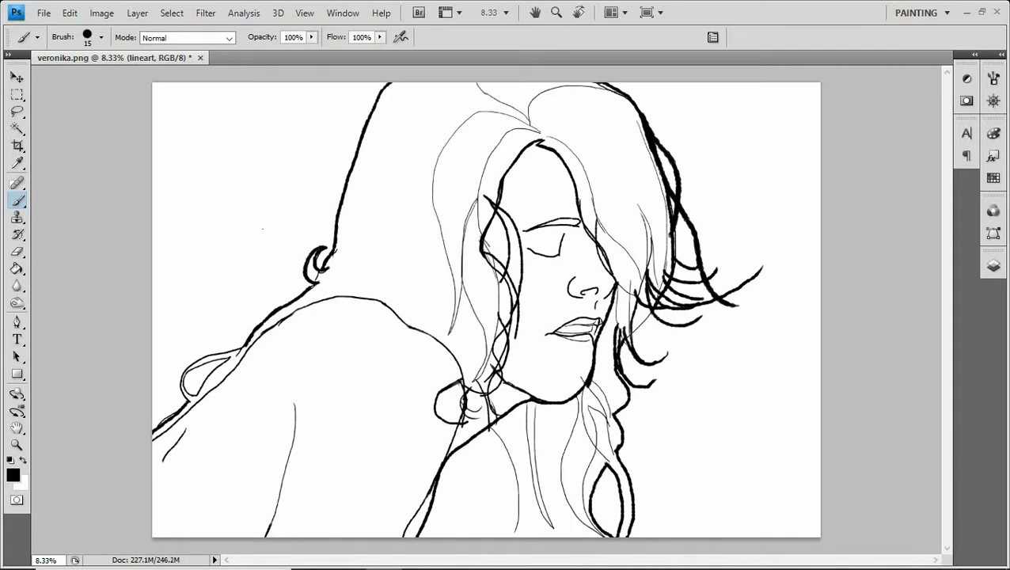
{"action": "left_click_drag", "start_coordinate": [477, 84], "coordinate": [388, 268]}
{"action": "left_click_drag", "start_coordinate": [401, 236], "coordinate": [448, 342]}
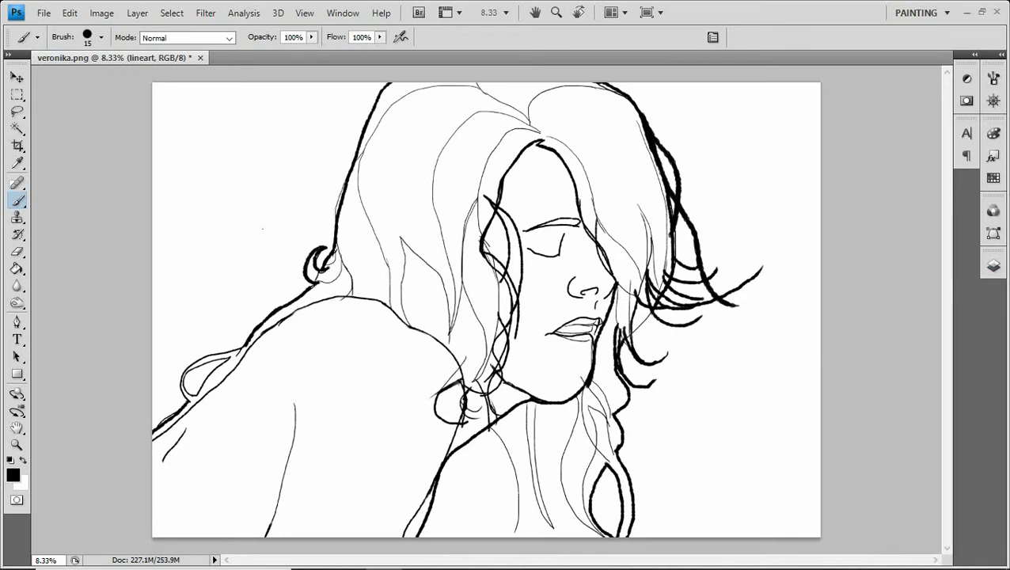
{"action": "left_click", "coordinate": [993, 266]}
{"action": "left_click", "coordinate": [868, 338]}
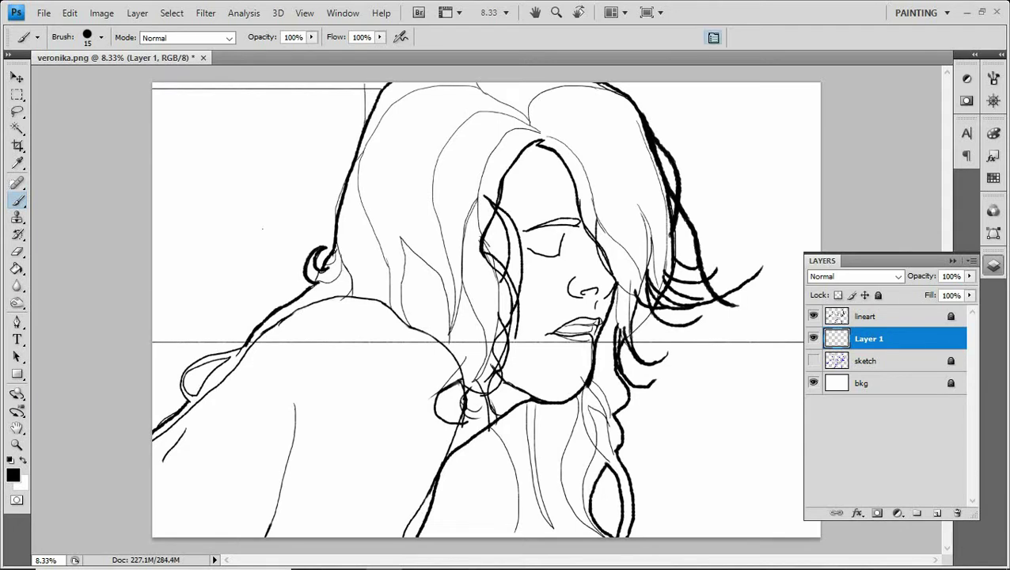
Hide the brush settings and raise the brush size to 100.
{"action": "key", "text": "F5"}
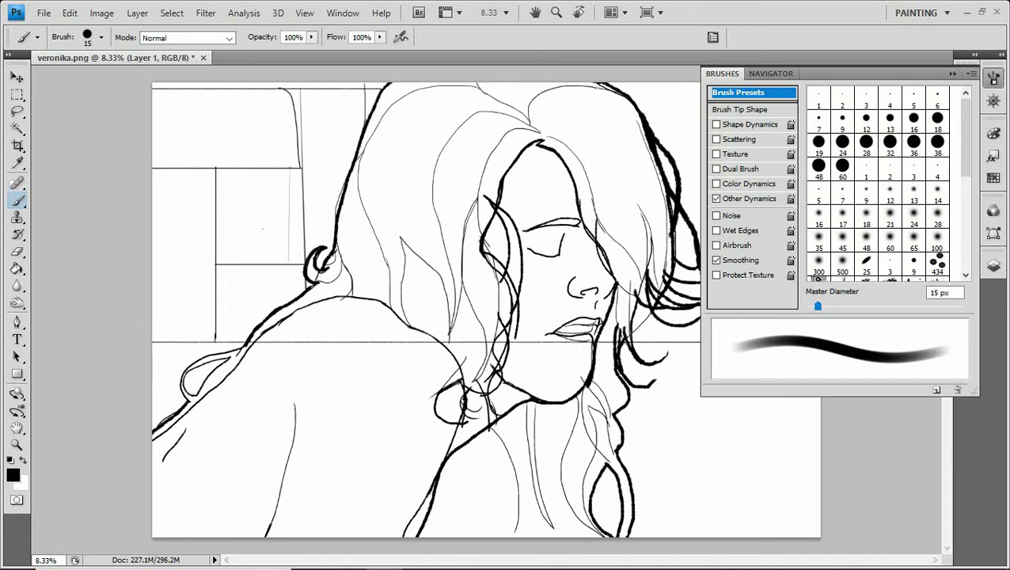
{"action": "key", "text": "F5"}
{"action": "key", "text": "bracketright"}
{"action": "key", "text": "bracketright"}
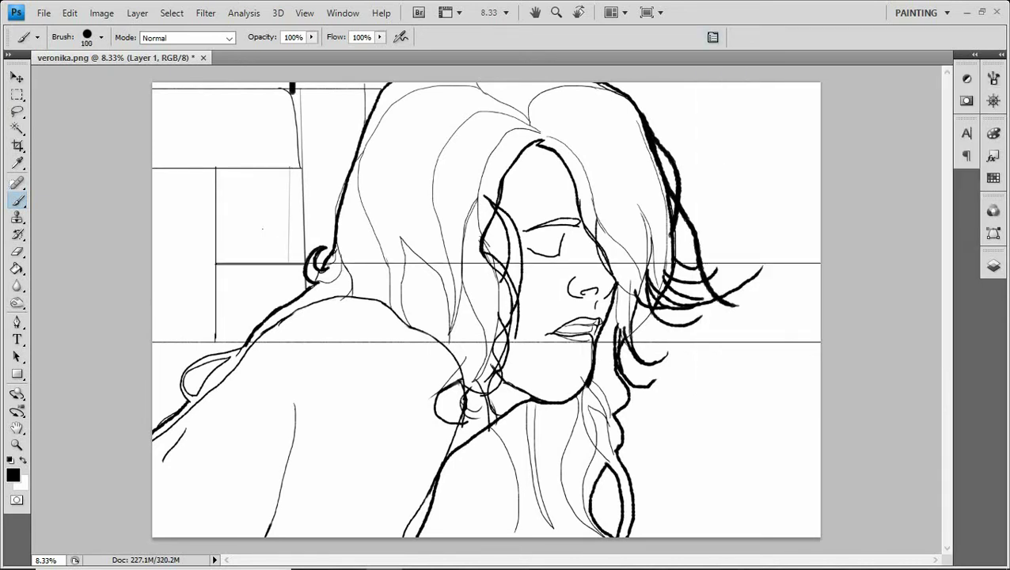
Add a new Layer 2 below Layer 1, pick dark grey, and enlarge the brush to 600.
{"action": "left_click", "coordinate": [994, 266]}
{"action": "left_click", "coordinate": [857, 363]}
{"action": "left_click", "coordinate": [857, 344]}
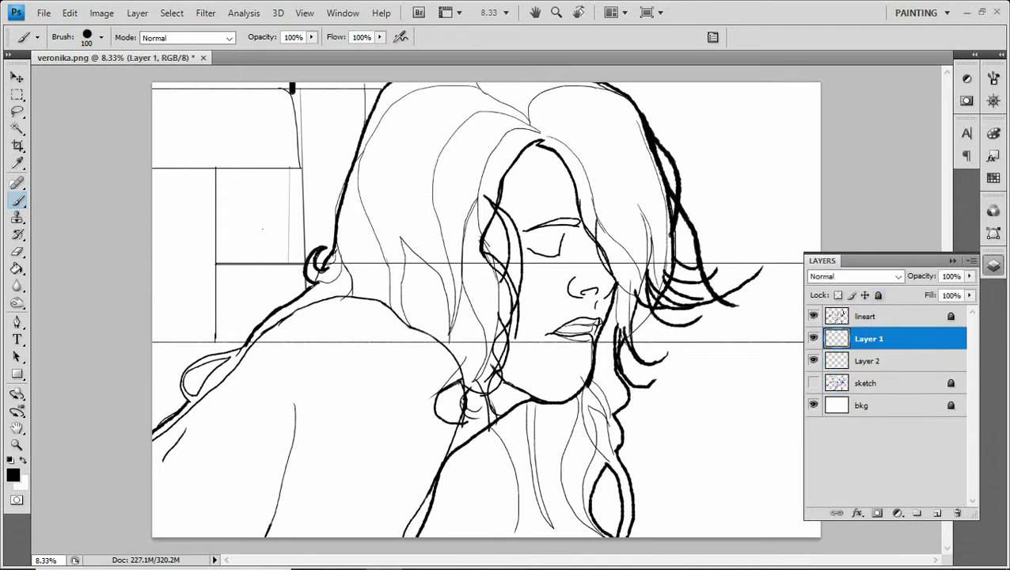
{"action": "left_click", "coordinate": [993, 178]}
{"action": "left_click", "coordinate": [954, 148]}
{"action": "left_click", "coordinate": [994, 266]}
{"action": "left_click", "coordinate": [869, 361]}
{"action": "key", "text": "bracketright"}
{"action": "key", "text": "bracketright"}
{"action": "key", "text": "bracketright"}
Block in dark grey on the left wall and brown over the lower right background.
{"action": "mouse_move", "coordinate": [328, 87]}
{"action": "left_mouse_down"}
{"action": "mouse_move", "coordinate": [333, 194]}
{"action": "mouse_move", "coordinate": [321, 266]}
{"action": "left_mouse_up"}
{"action": "left_click_drag", "start_coordinate": [204, 158], "coordinate": [186, 324]}
{"action": "left_click_drag", "start_coordinate": [186, 130], "coordinate": [261, 127]}
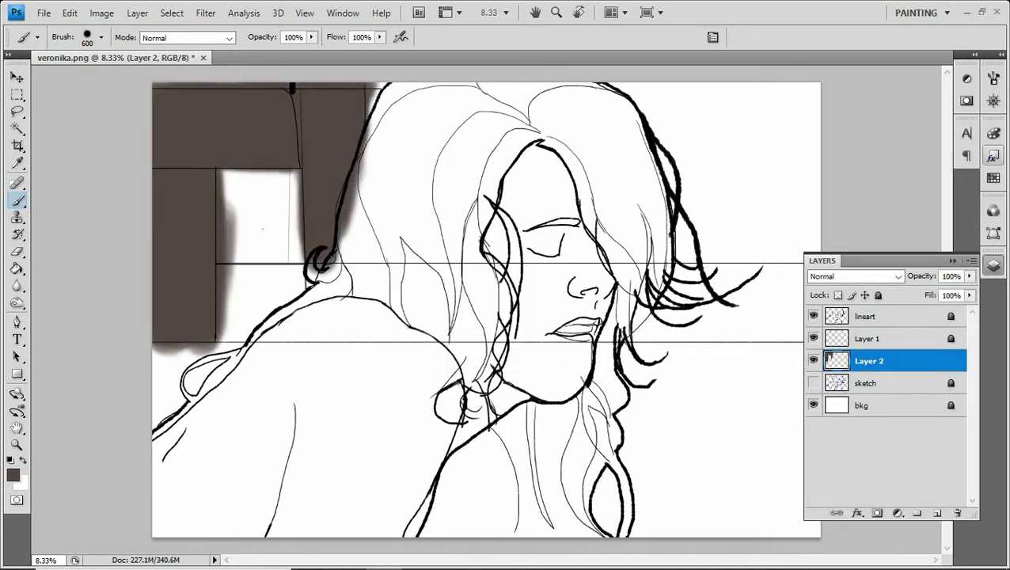
{"action": "left_click", "coordinate": [994, 178]}
{"action": "left_click", "coordinate": [888, 204]}
{"action": "mouse_move", "coordinate": [609, 269]}
{"action": "left_mouse_down"}
{"action": "mouse_move", "coordinate": [741, 270]}
{"action": "mouse_move", "coordinate": [673, 506]}
{"action": "mouse_move", "coordinate": [475, 506]}
{"action": "left_mouse_up"}
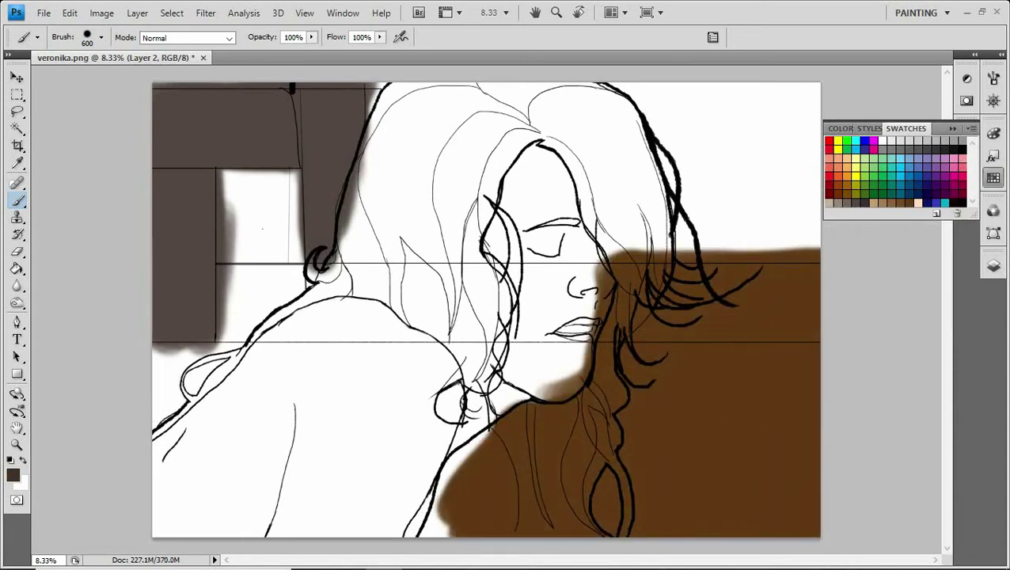
{"action": "left_click_drag", "start_coordinate": [186, 345], "coordinate": [205, 412]}
{"action": "left_click", "coordinate": [673, 435], "text": "alt"}
{"action": "left_click_drag", "start_coordinate": [491, 400], "coordinate": [570, 384]}
Magic Wand the window panes on Layer 1 and fill them with tan on Layer 2.
{"action": "left_click_drag", "start_coordinate": [226, 289], "coordinate": [301, 289]}
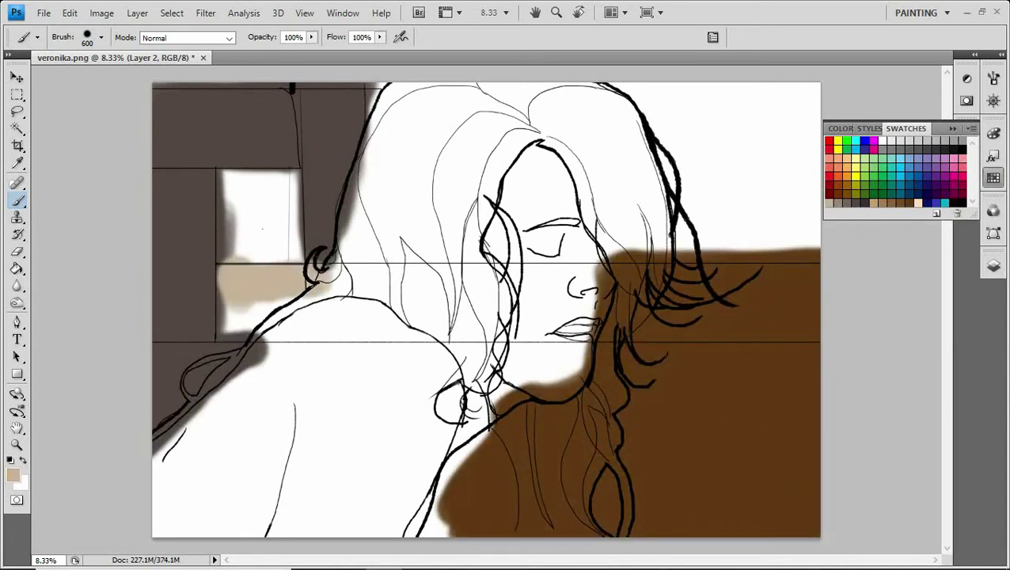
{"action": "left_click", "coordinate": [994, 265]}
{"action": "left_click", "coordinate": [869, 338]}
{"action": "key", "text": "w"}
{"action": "left_click", "coordinate": [254, 214]}
{"action": "left_click", "coordinate": [475, 301], "text": "shift"}
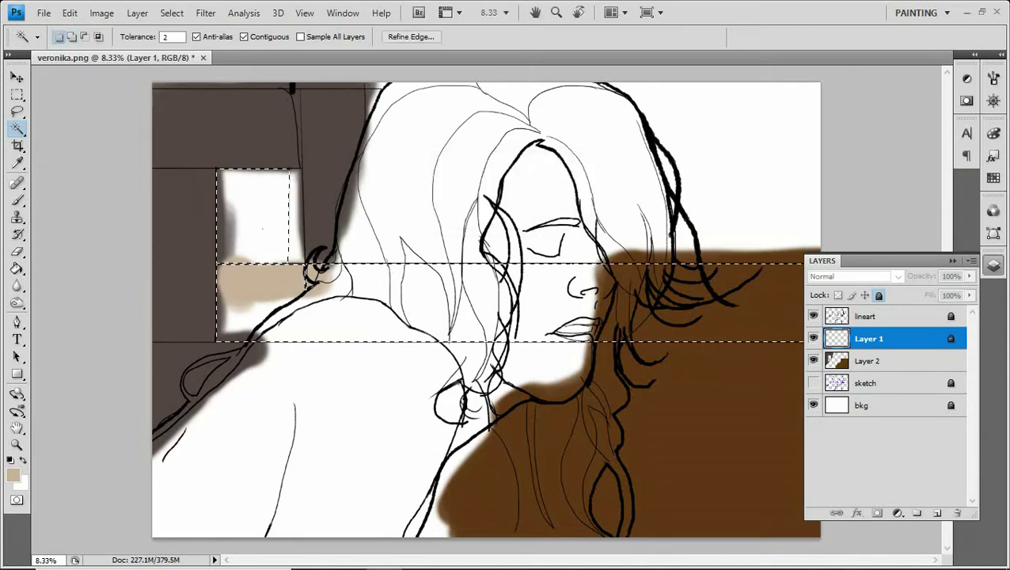
{"action": "key", "text": "b"}
{"action": "key", "text": "alt+bracketleft"}
{"action": "key", "text": "alt+BackSpace"}
Brush cream at 40% opacity across the band and small window square, then deselect.
{"action": "key", "text": "4"}
{"action": "key", "text": "F7"}
{"action": "left_click_drag", "start_coordinate": [791, 301], "coordinate": [673, 285]}
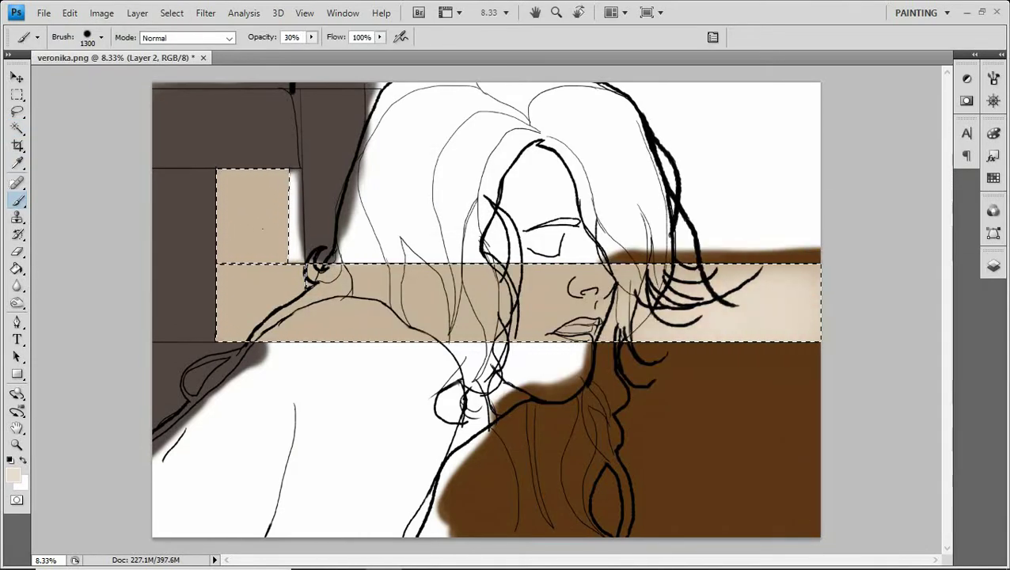
{"action": "left_click_drag", "start_coordinate": [230, 270], "coordinate": [233, 317]}
{"action": "left_click_drag", "start_coordinate": [226, 273], "coordinate": [269, 324]}
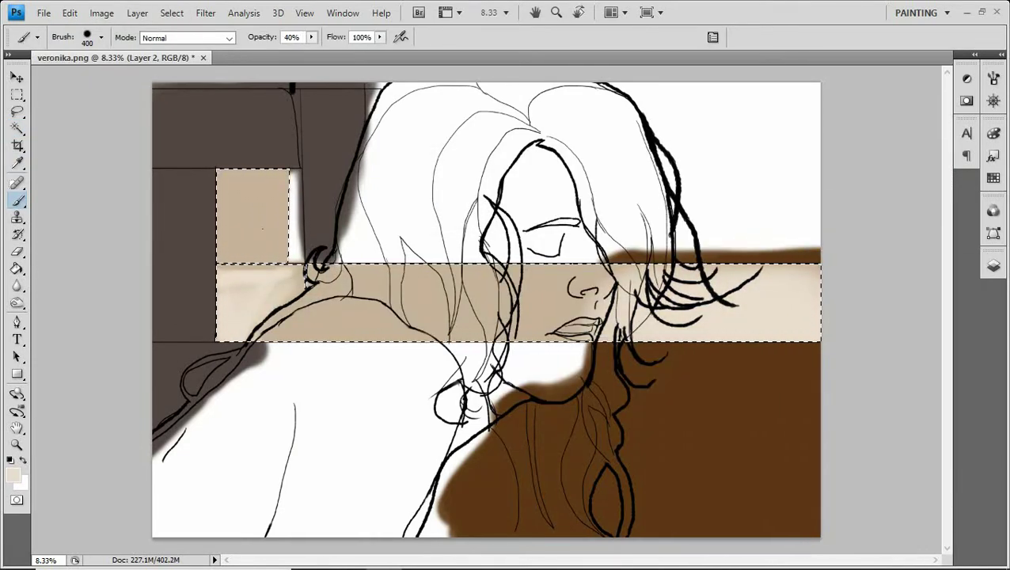
{"action": "left_click_drag", "start_coordinate": [253, 238], "coordinate": [253, 186]}
{"action": "key", "text": "bracketright"}
{"action": "key", "text": "bracketright"}
{"action": "key", "text": "bracketright"}
{"action": "key", "text": "ctrl+d"}
Wash cream over the upper right wall with a 900 px brush at 30% opacity.
{"action": "left_click_drag", "start_coordinate": [609, 249], "coordinate": [688, 253]}
{"action": "left_click_drag", "start_coordinate": [816, 254], "coordinate": [696, 238]}
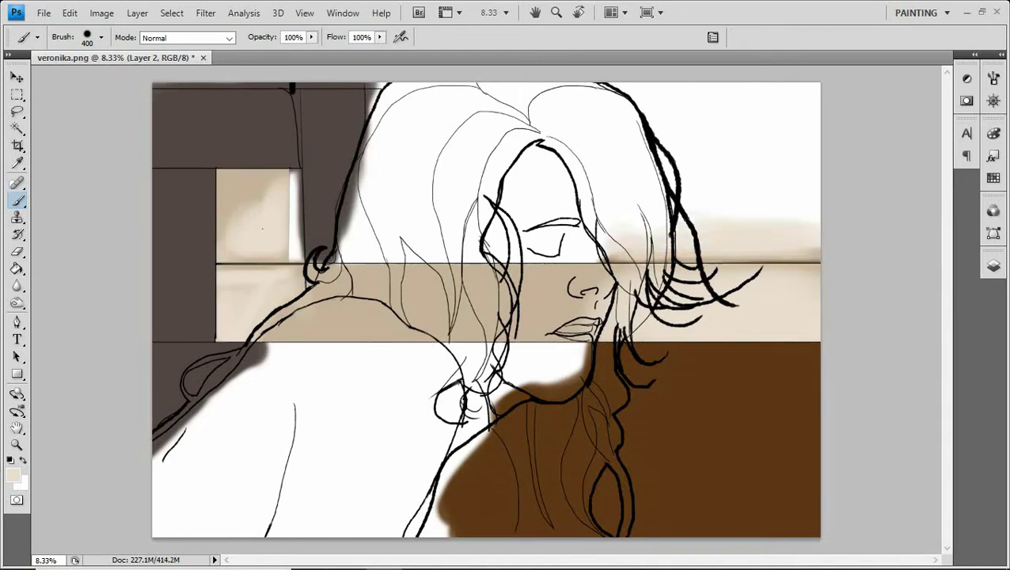
{"action": "key", "text": "bracketright"}
{"action": "key", "text": "bracketright"}
{"action": "key", "text": "bracketright"}
{"action": "key", "text": "3"}
{"action": "left_click_drag", "start_coordinate": [744, 158], "coordinate": [617, 95]}
{"action": "left_click_drag", "start_coordinate": [816, 198], "coordinate": [649, 182]}
Brighten the upper right wall and band with white at 20% opacity.
{"action": "key", "text": "x"}
{"action": "key", "text": "bracketleft"}
{"action": "key", "text": "bracketleft"}
{"action": "key", "text": "bracketleft"}
{"action": "key", "text": "2"}
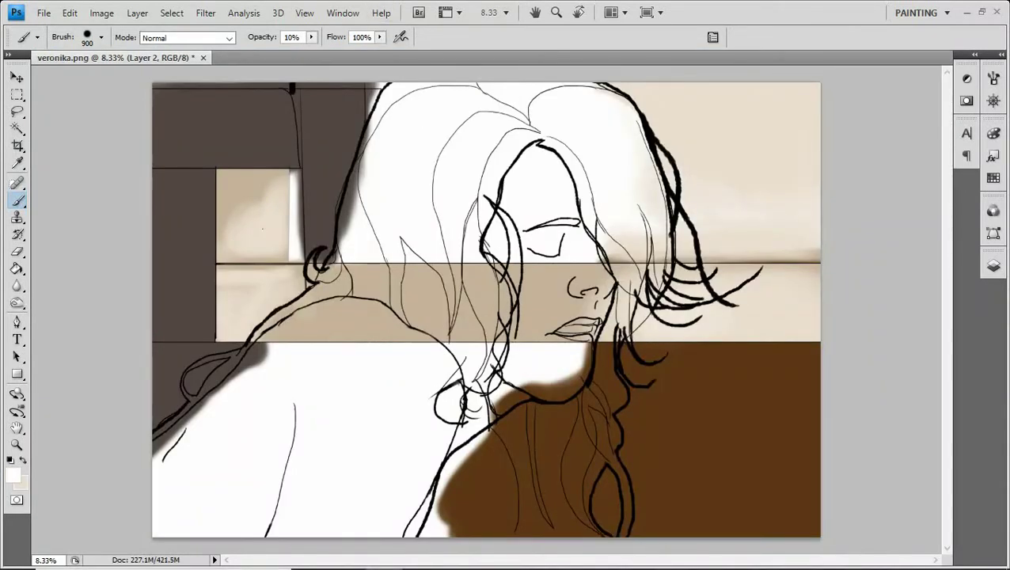
{"action": "left_click_drag", "start_coordinate": [784, 320], "coordinate": [726, 316]}
{"action": "left_click_drag", "start_coordinate": [757, 198], "coordinate": [681, 190]}
{"action": "mouse_move", "coordinate": [292, 277]}
{"action": "left_mouse_down"}
{"action": "mouse_move", "coordinate": [224, 277]}
{"action": "mouse_move", "coordinate": [270, 317]}
{"action": "left_mouse_up"}
{"action": "key", "text": "bracketright"}
{"action": "key", "text": "bracketright"}
{"action": "key", "text": "bracketright"}
{"action": "key", "text": "1"}
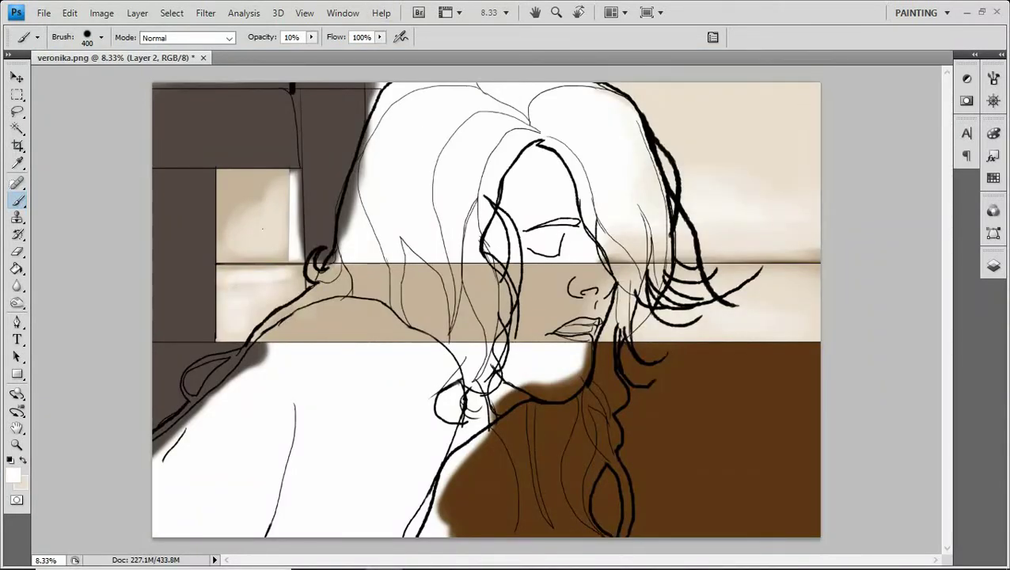
Brighten the left cream panel, horizon line and right band, and lighten the dark left wall.
{"action": "left_click_drag", "start_coordinate": [292, 174], "coordinate": [239, 179]}
{"action": "key", "text": "bracketright"}
{"action": "key", "text": "bracketright"}
{"action": "key", "text": "bracketright"}
{"action": "left_click_drag", "start_coordinate": [222, 230], "coordinate": [286, 255]}
{"action": "left_click_drag", "start_coordinate": [231, 205], "coordinate": [285, 239]}
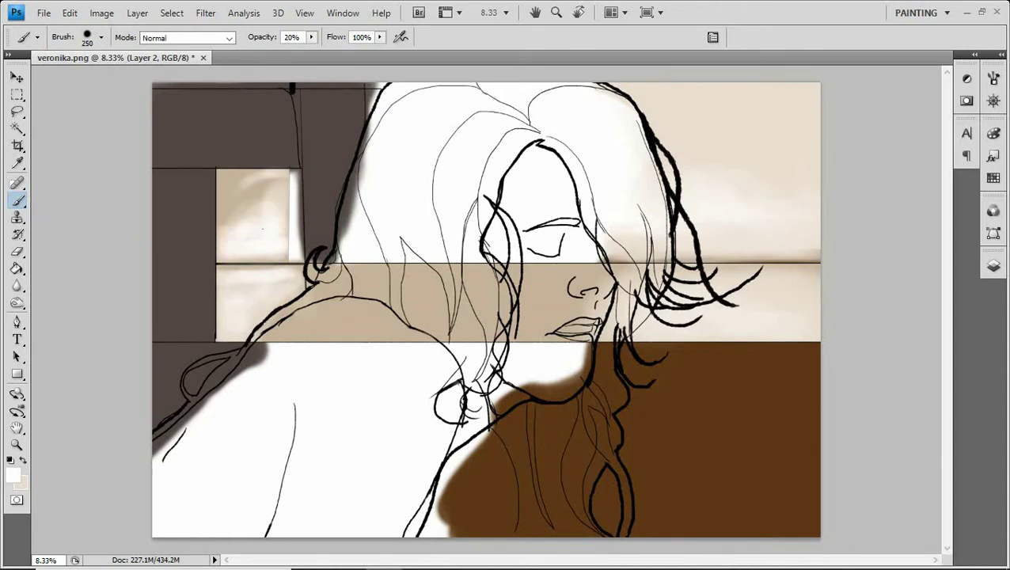
{"action": "key", "text": "2"}
{"action": "left_click_drag", "start_coordinate": [816, 252], "coordinate": [701, 250]}
{"action": "mouse_move", "coordinate": [210, 171]}
{"action": "left_mouse_down"}
{"action": "mouse_move", "coordinate": [158, 273]}
{"action": "mouse_move", "coordinate": [162, 289]}
{"action": "left_mouse_up"}
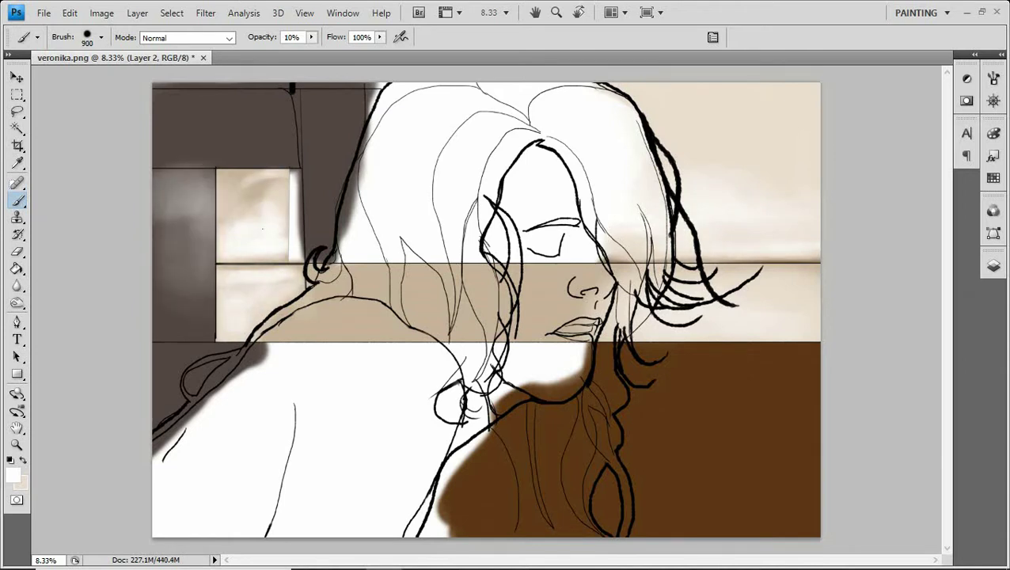
Soften the dark left wall and top area beside the hair with a soft 10% brush.
{"action": "key", "text": "bracketright"}
{"action": "key", "text": "bracketright"}
{"action": "key", "text": "bracketright"}
{"action": "key", "text": "1"}
{"action": "right_click", "coordinate": [469, 164]}
{"action": "left_click_drag", "start_coordinate": [293, 146], "coordinate": [155, 150]}
{"action": "left_click_drag", "start_coordinate": [332, 103], "coordinate": [332, 253]}
{"action": "key", "text": "bracketleft"}
{"action": "key", "text": "bracketleft"}
{"action": "key", "text": "bracketleft"}
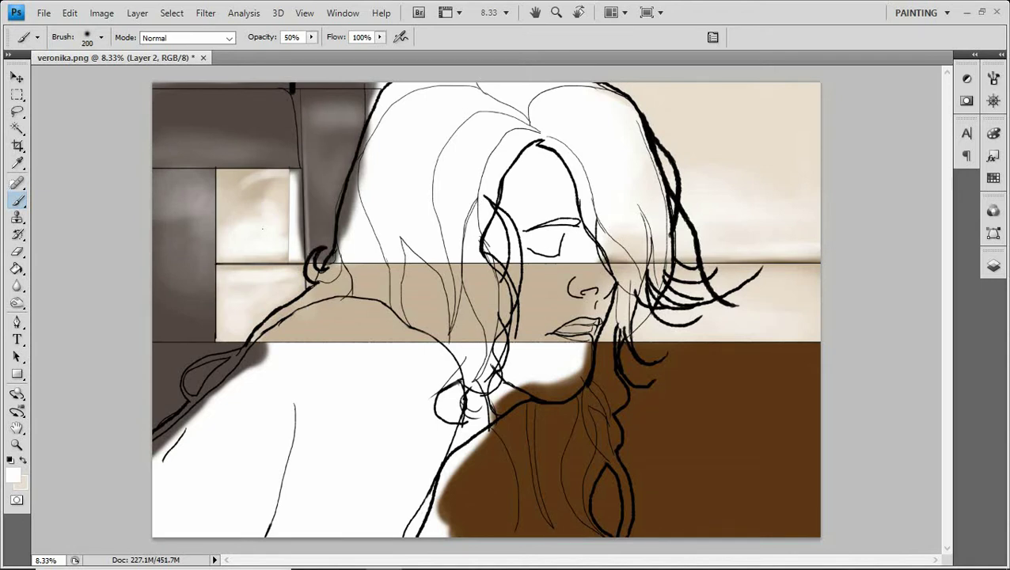
{"action": "mouse_move", "coordinate": [209, 158]}
{"action": "left_mouse_down"}
{"action": "mouse_move", "coordinate": [152, 162]}
{"action": "mouse_move", "coordinate": [271, 164]}
{"action": "mouse_move", "coordinate": [152, 155]}
{"action": "left_mouse_up"}
Lighten the dark area beside the hair edge with a 700 px low-opacity brush.
{"action": "key", "text": "2"}
{"action": "key", "text": "bracketright"}
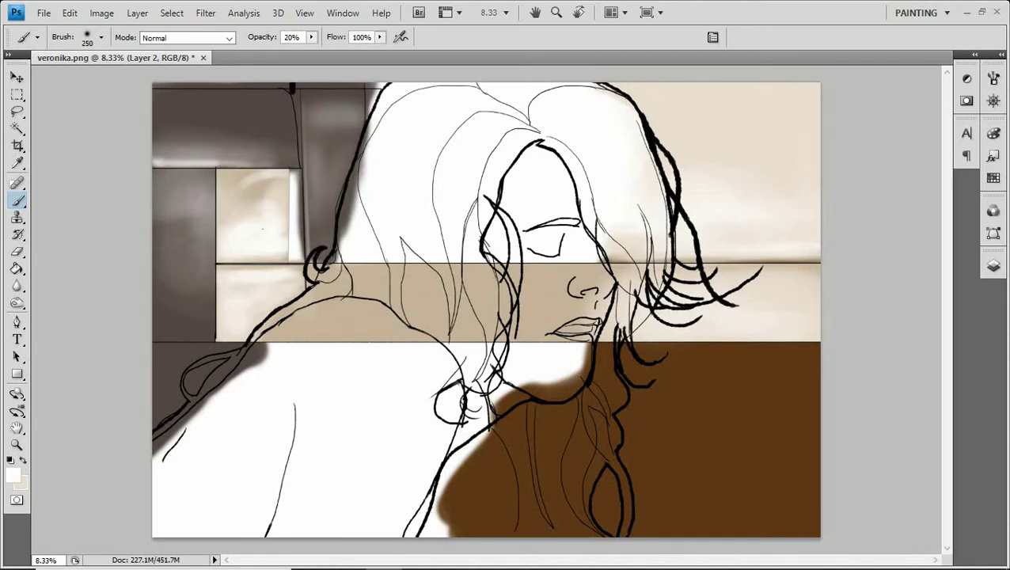
{"action": "key", "text": "1"}
{"action": "left_click_drag", "start_coordinate": [313, 158], "coordinate": [321, 257]}
{"action": "key", "text": "bracketright"}
{"action": "key", "text": "bracketright"}
{"action": "key", "text": "bracketright"}
{"action": "left_click_drag", "start_coordinate": [336, 127], "coordinate": [332, 259]}
Add a warm light-cream highlight in the small window at 50% opacity.
{"action": "left_click", "coordinate": [993, 177]}
{"action": "left_click", "coordinate": [919, 203]}
{"action": "key", "text": "bracketleft"}
{"action": "key", "text": "bracketleft"}
{"action": "key", "text": "bracketleft"}
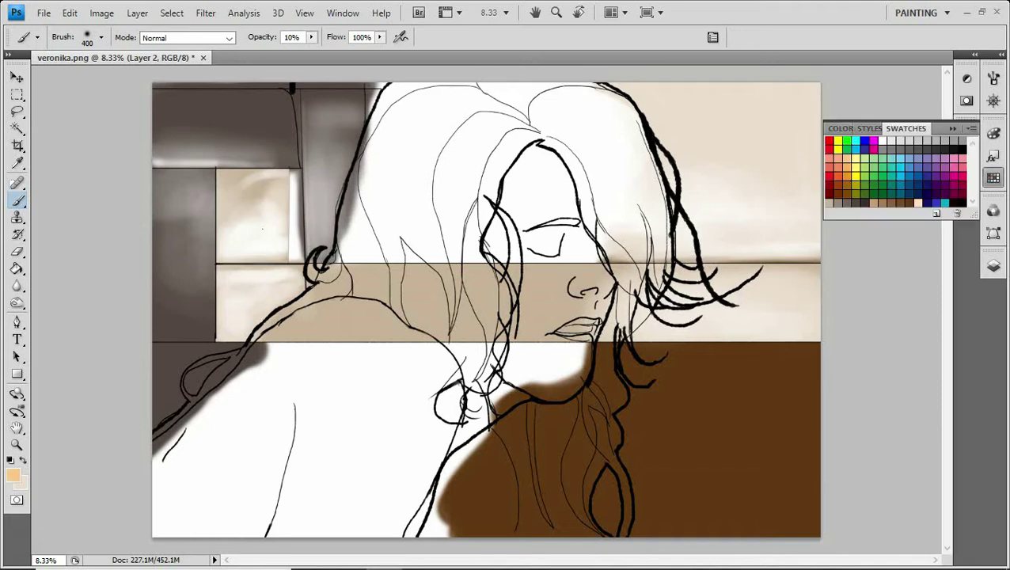
{"action": "key", "text": "5"}
{"action": "key", "text": "bracketleft"}
{"action": "key", "text": "bracketleft"}
{"action": "key", "text": "bracketleft"}
{"action": "left_click", "coordinate": [459, 262], "text": "alt"}
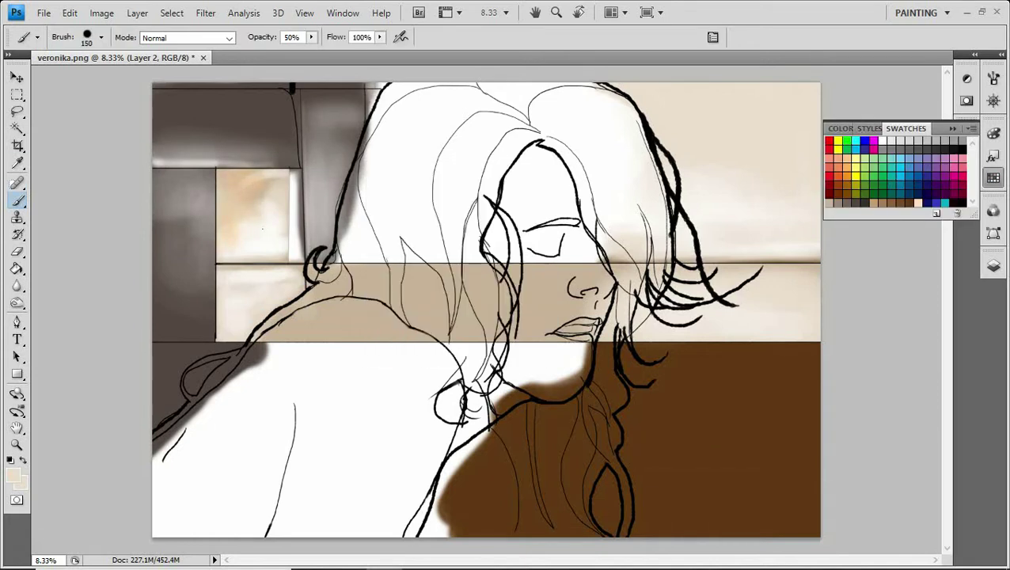
{"action": "left_click_drag", "start_coordinate": [155, 84], "coordinate": [368, 85]}
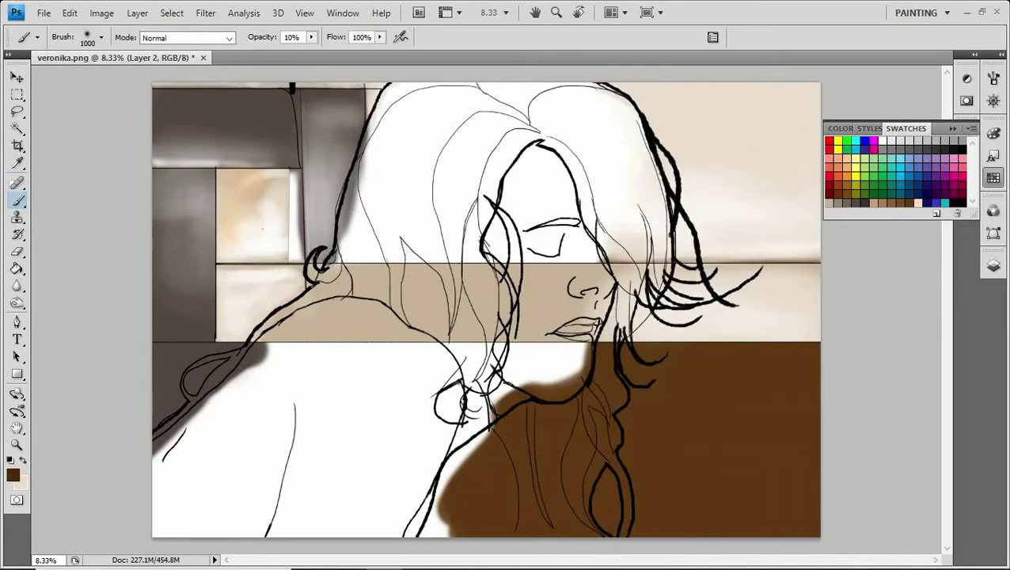
Darken the brown lower right with a darker brown and deepen the grey at top and bottom left.
{"action": "left_click_drag", "start_coordinate": [475, 444], "coordinate": [444, 522]}
{"action": "left_click", "coordinate": [12, 476]}
{"action": "left_click", "coordinate": [837, 183]}
{"action": "key", "text": "bracketright"}
{"action": "left_click_drag", "start_coordinate": [792, 476], "coordinate": [428, 506]}
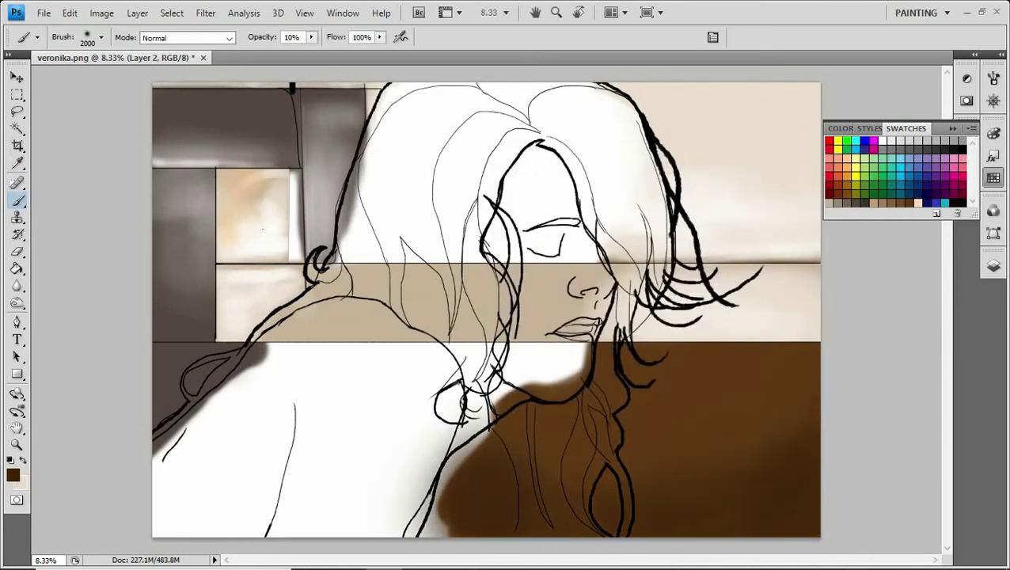
{"action": "key", "text": "2"}
{"action": "key", "text": "bracketleft"}
{"action": "key", "text": "bracketleft"}
{"action": "key", "text": "bracketleft"}
{"action": "mouse_move", "coordinate": [277, 104]}
{"action": "left_mouse_down"}
{"action": "mouse_move", "coordinate": [228, 99]}
{"action": "mouse_move", "coordinate": [169, 109]}
{"action": "left_mouse_up"}
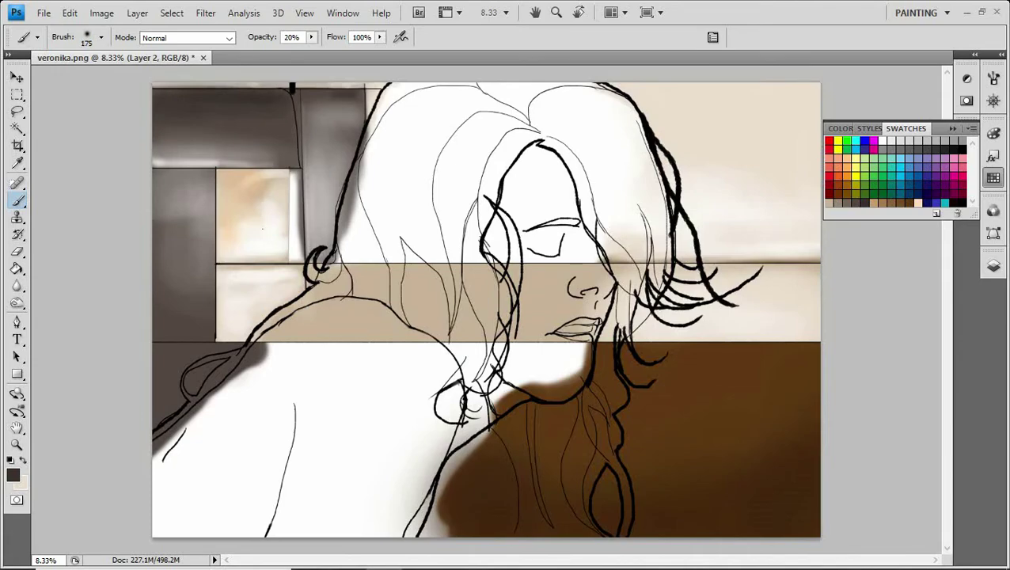
{"action": "left_click_drag", "start_coordinate": [221, 396], "coordinate": [158, 459]}
{"action": "key", "text": "F7"}
{"action": "key", "text": "alt+bracketleft"}
Zoom in to inspect the shoulder and window area, then zoom back out.
{"action": "key", "text": "e"}
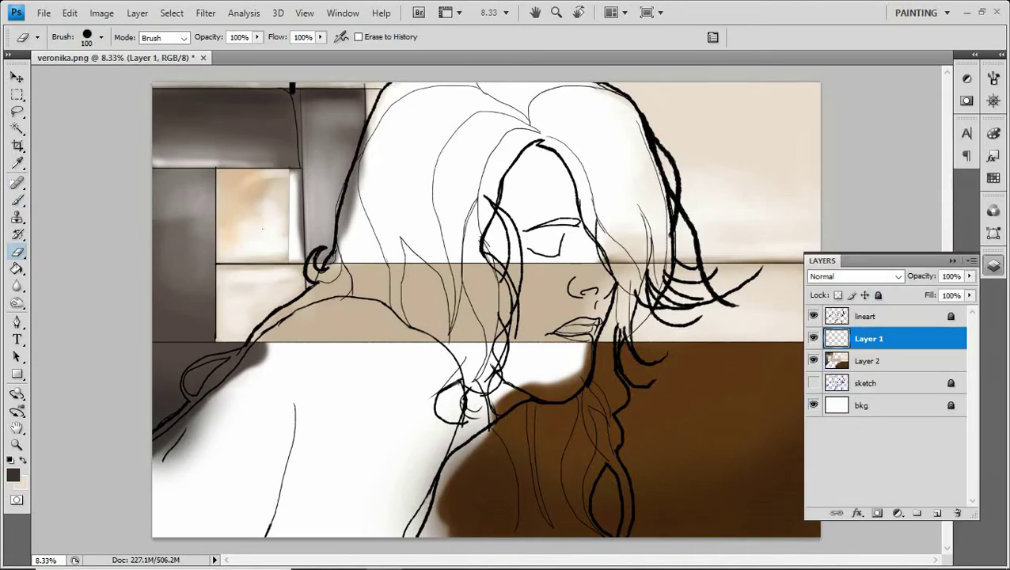
{"action": "key", "text": "ctrl+plus"}
{"action": "scroll", "coordinate": [491, 316], "scroll_direction": "down", "scroll_amount": 3}
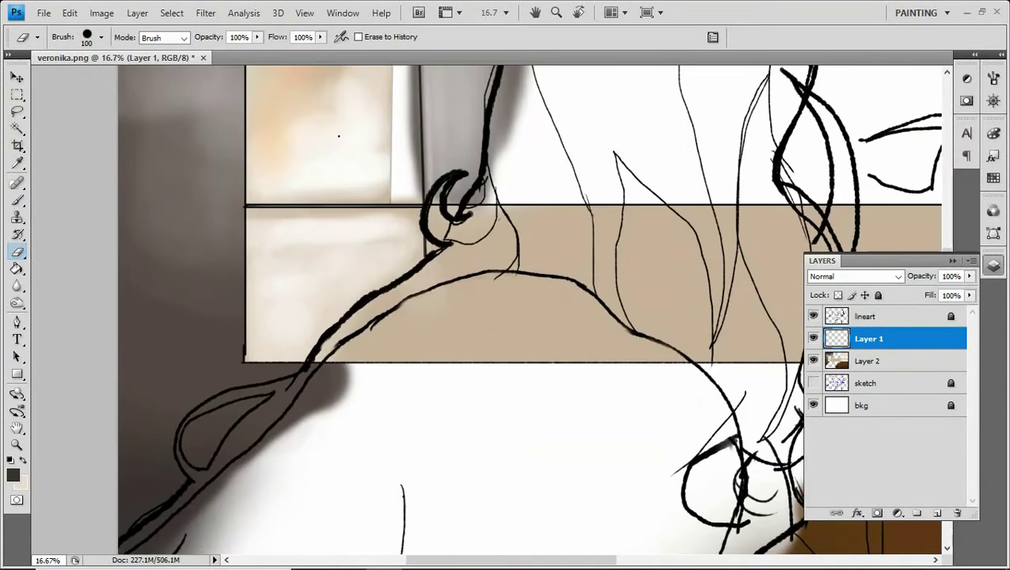
{"action": "key", "text": "bracketleft"}
{"action": "scroll", "coordinate": [339, 136], "scroll_direction": "right", "scroll_amount": 5}
{"action": "scroll", "coordinate": [339, 136], "scroll_direction": "up", "scroll_amount": 5}
{"action": "key", "text": "ctrl+minus"}
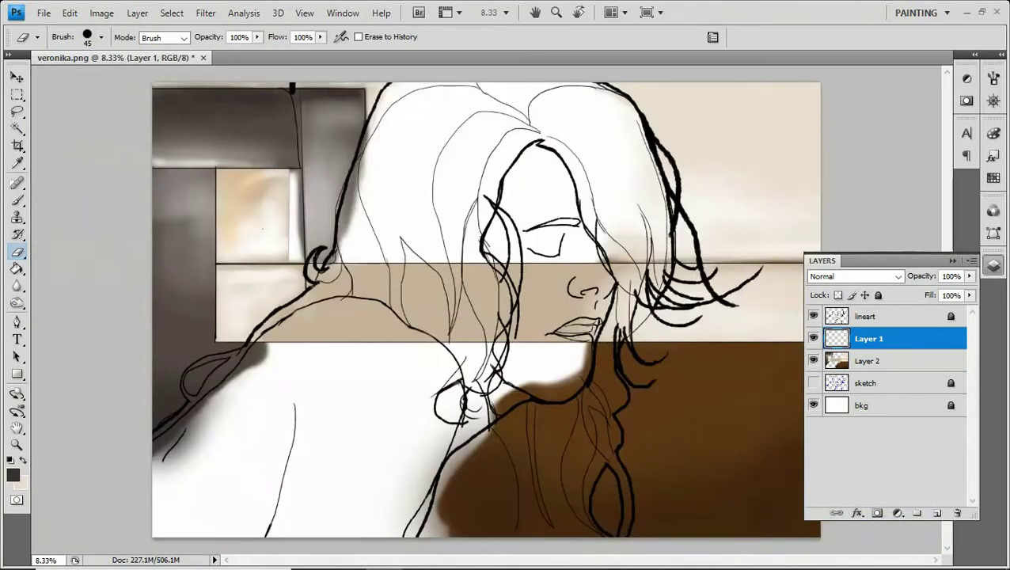
Lighten the beige band on Layer 2 with a soft 900 px eraser at 50%.
{"action": "key", "text": "alt+bracketleft"}
{"action": "key", "text": "x"}
{"action": "key", "text": "5"}
{"action": "left_click_drag", "start_coordinate": [697, 300], "coordinate": [285, 309]}
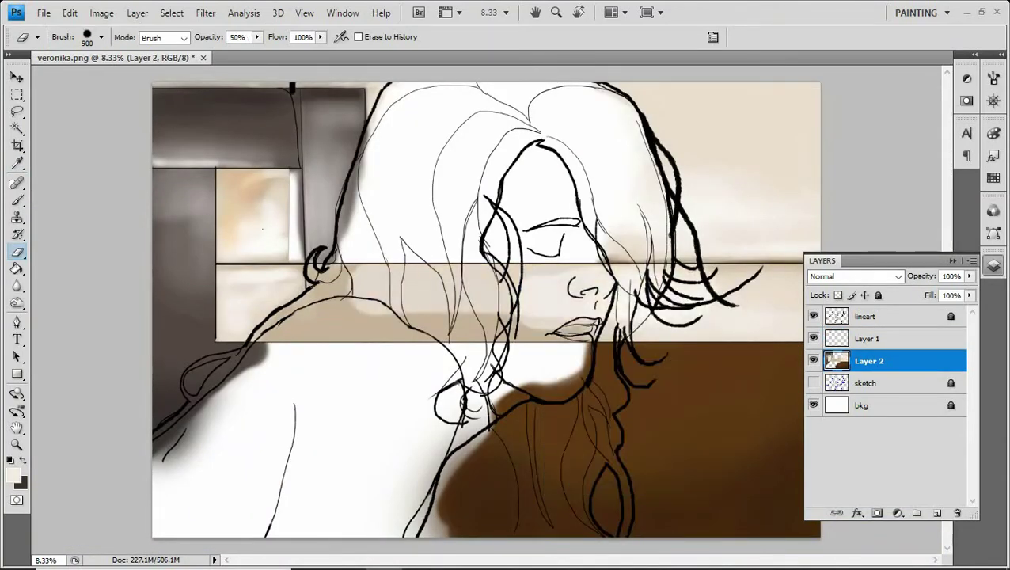
{"action": "right_click", "coordinate": [539, 309]}
{"action": "key", "text": "Return"}
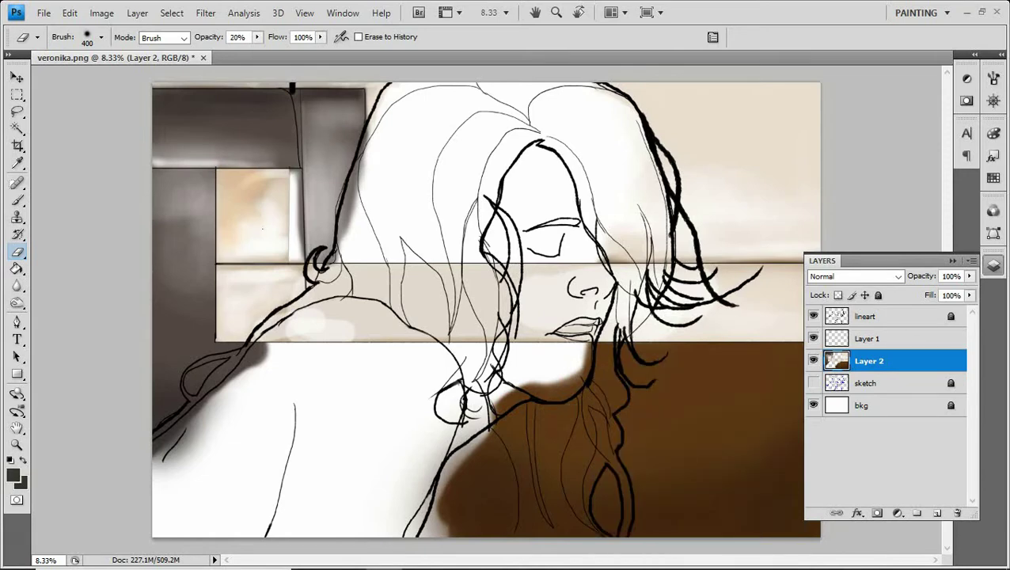
{"action": "key", "text": "bracketleft"}
{"action": "key", "text": "bracketleft"}
{"action": "key", "text": "bracketleft"}
{"action": "key", "text": "0"}
Paint a black vertical window-frame edge and a dark line along the window sill.
{"action": "key", "text": "b"}
{"action": "left_click_drag", "start_coordinate": [293, 171], "coordinate": [298, 258]}
{"action": "right_click", "coordinate": [291, 222]}
{"action": "key", "text": "Return"}
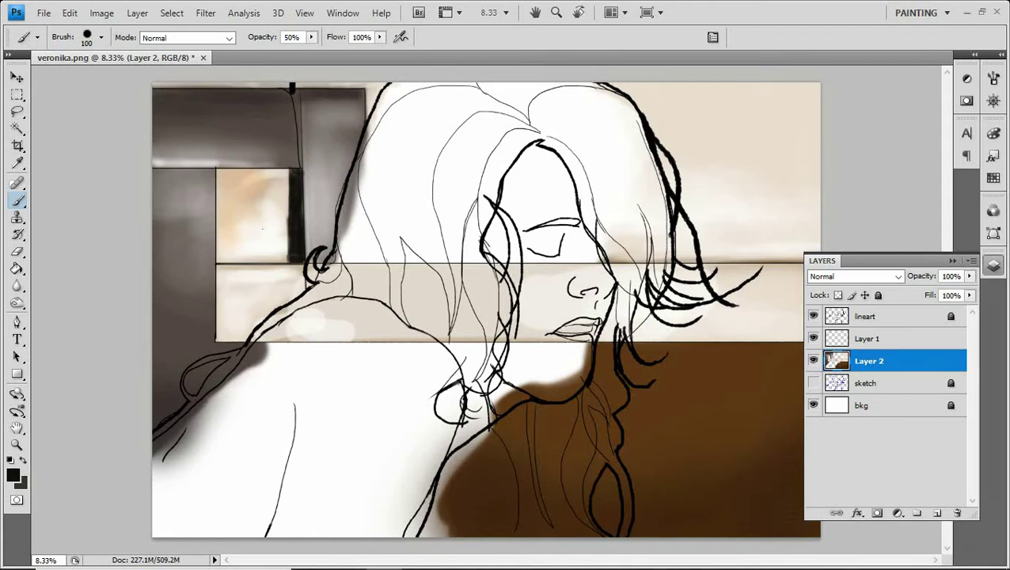
{"action": "right_click", "coordinate": [522, 358]}
{"action": "key", "text": "Return"}
{"action": "left_click_drag", "start_coordinate": [304, 166], "coordinate": [151, 166]}
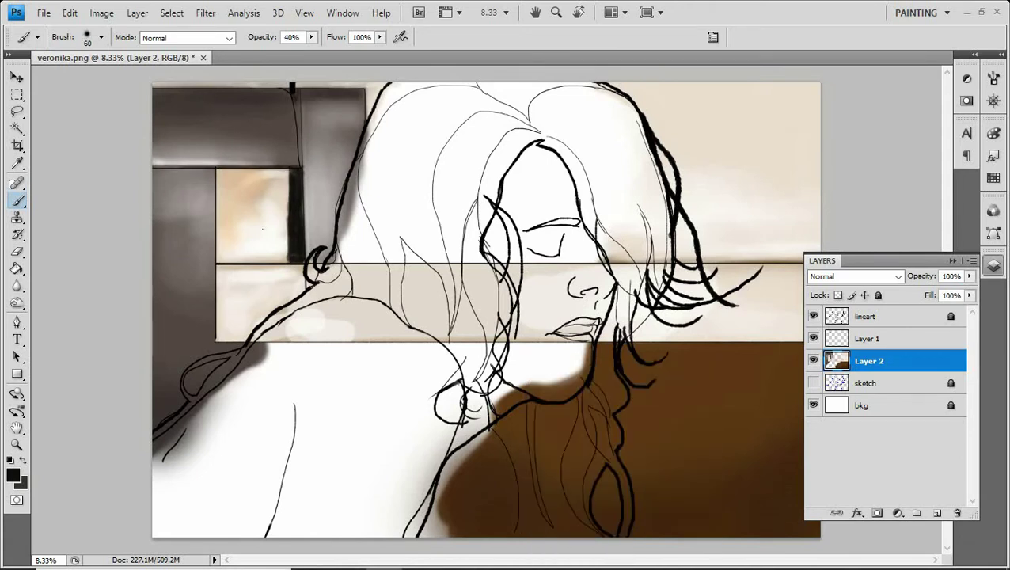
Faintly darken the top edge at 30% opacity, then set 90% opacity on Layer 3.
{"action": "right_click", "coordinate": [363, 287]}
{"action": "key", "text": "Return"}
{"action": "key", "text": "3"}
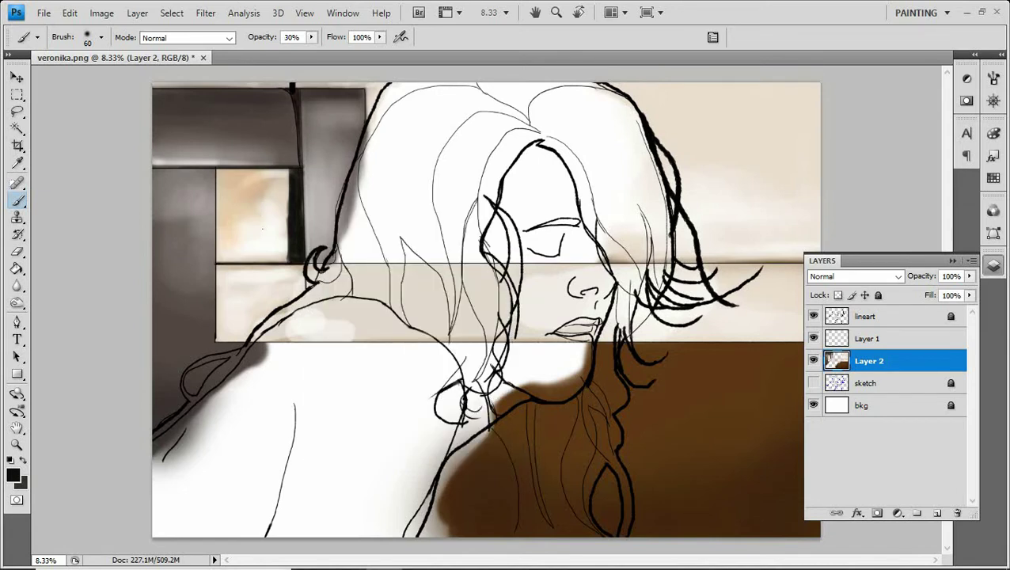
{"action": "key", "text": "bracketleft"}
{"action": "left_click_drag", "start_coordinate": [283, 93], "coordinate": [154, 97]}
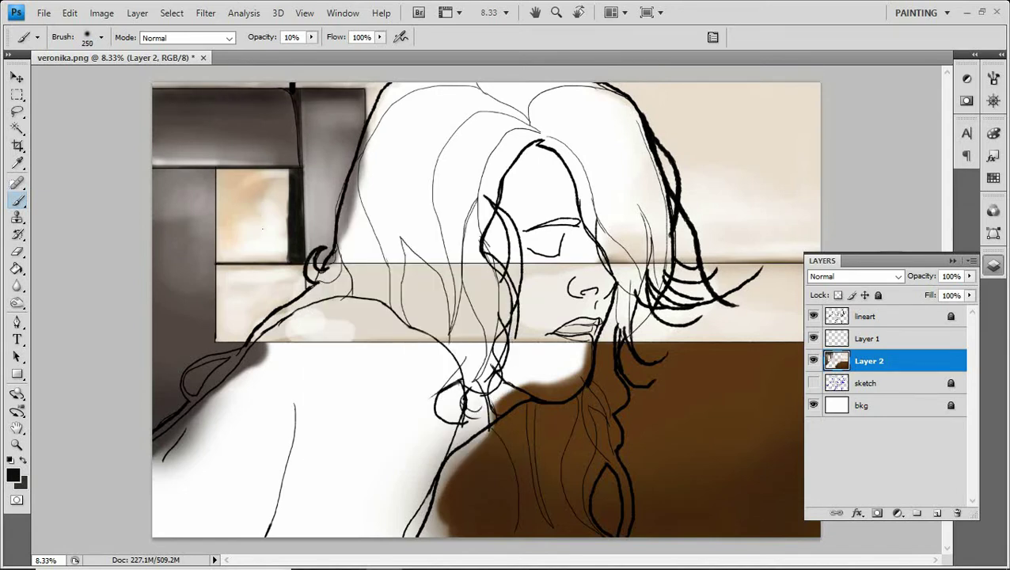
{"action": "key", "text": "bracketright"}
{"action": "key", "text": "bracketright"}
{"action": "key", "text": "bracketright"}
{"action": "key", "text": "F7"}
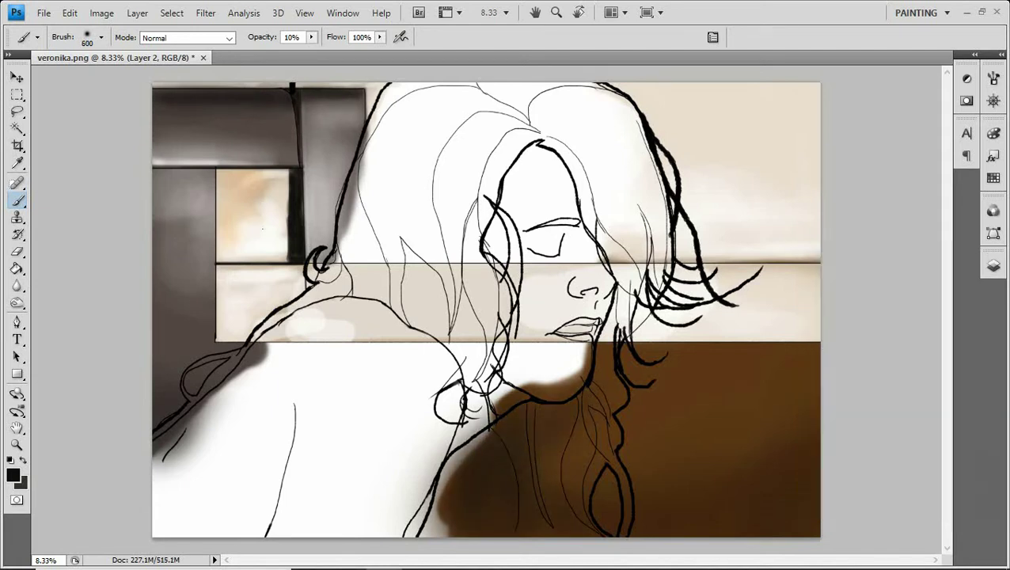
{"action": "key", "text": "9"}
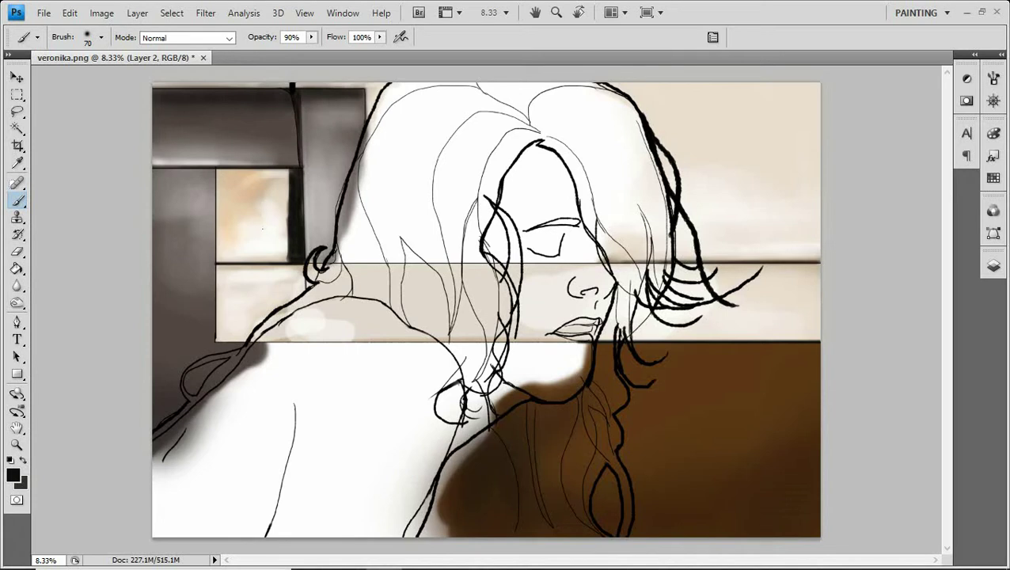
{"action": "left_click", "coordinate": [994, 177]}
Brush soft brown shading onto the hair with a 300 px brush at 20% opacity.
{"action": "key", "text": "F7"}
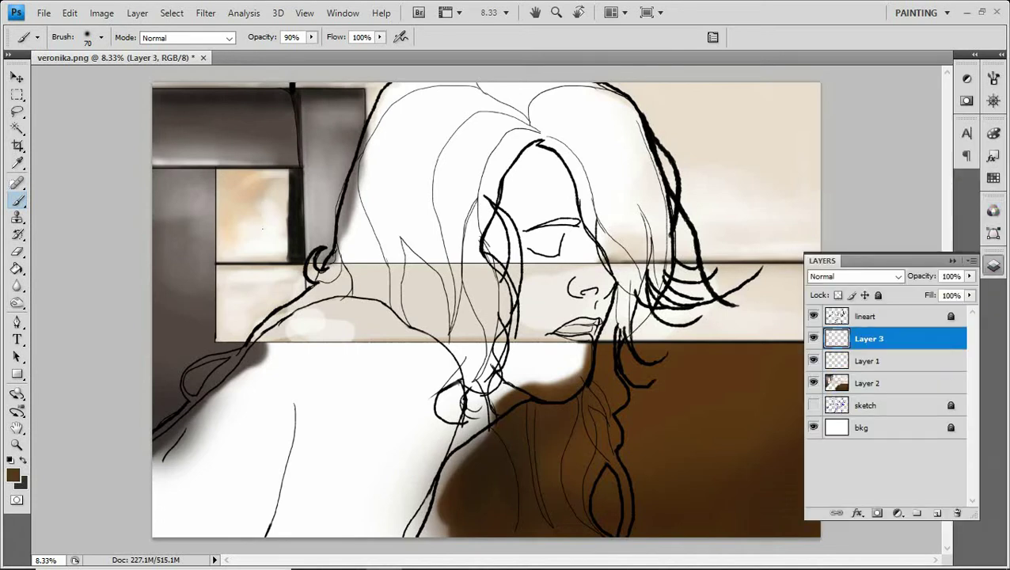
{"action": "key", "text": "alt+bracketleft"}
{"action": "key", "text": "alt+bracketright"}
{"action": "key", "text": "bracketright"}
{"action": "key", "text": "2"}
{"action": "left_click_drag", "start_coordinate": [396, 206], "coordinate": [459, 316]}
{"action": "left_click_drag", "start_coordinate": [443, 229], "coordinate": [475, 380]}
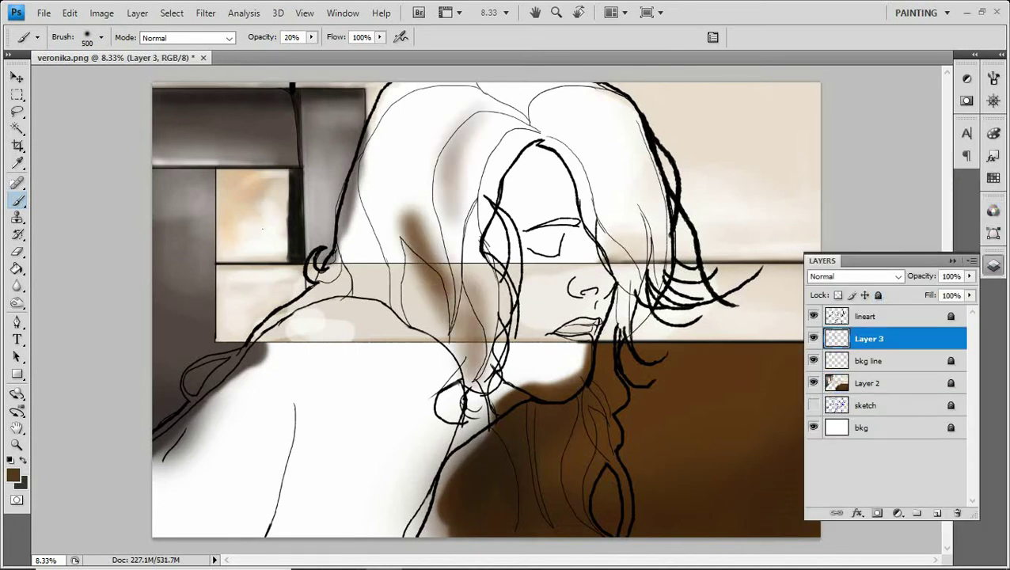
{"action": "mouse_move", "coordinate": [475, 333]}
{"action": "left_mouse_down"}
{"action": "mouse_move", "coordinate": [444, 127]}
{"action": "mouse_move", "coordinate": [467, 317]}
{"action": "left_mouse_up"}
Cover the upper hair in soft brown with a 700 px brush.
{"action": "key", "text": "bracketright"}
{"action": "key", "text": "bracketright"}
{"action": "key", "text": "bracketright"}
{"action": "mouse_move", "coordinate": [475, 357]}
{"action": "left_mouse_down"}
{"action": "mouse_move", "coordinate": [554, 134]}
{"action": "mouse_move", "coordinate": [586, 238]}
{"action": "left_mouse_up"}
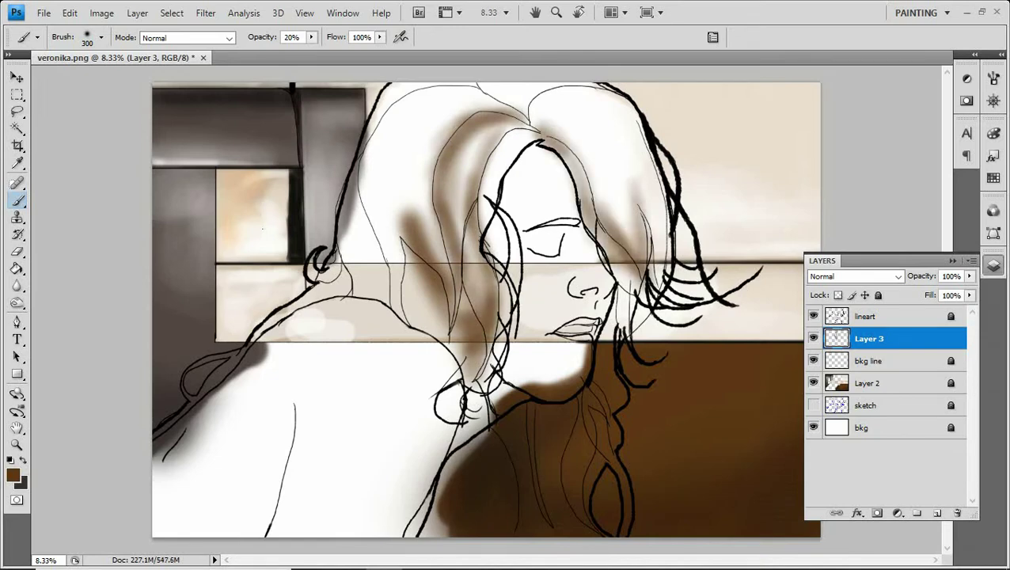
{"action": "left_click_drag", "start_coordinate": [570, 166], "coordinate": [649, 285]}
{"action": "left_click_drag", "start_coordinate": [539, 103], "coordinate": [641, 253]}
Paint a lighter brown across the hair and face edge with a 500 px brush.
{"action": "left_click", "coordinate": [994, 177]}
{"action": "key", "text": "bracketleft"}
{"action": "key", "text": "bracketleft"}
{"action": "left_click_drag", "start_coordinate": [506, 126], "coordinate": [436, 238]}
{"action": "left_click_drag", "start_coordinate": [396, 182], "coordinate": [443, 349]}
{"action": "left_click_drag", "start_coordinate": [570, 174], "coordinate": [634, 293]}
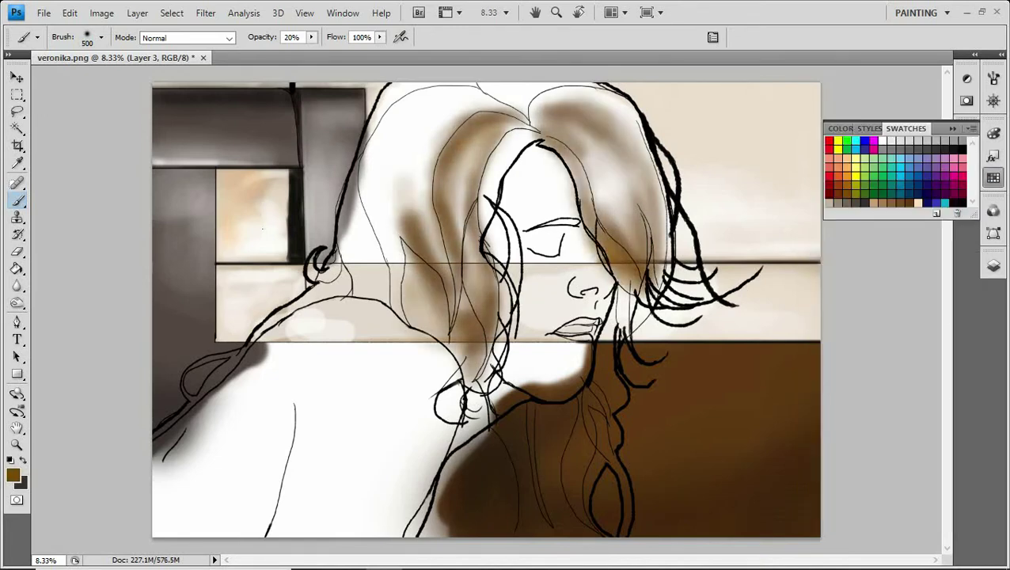
{"action": "left_click_drag", "start_coordinate": [523, 87], "coordinate": [657, 253]}
Darken the left side of the hair down to the shoulder with dark brown at 200 px.
{"action": "key", "text": "bracketleft"}
{"action": "key", "text": "bracketleft"}
{"action": "key", "text": "bracketleft"}
{"action": "left_click", "coordinate": [293, 126], "text": "alt"}
{"action": "mouse_move", "coordinate": [428, 87]}
{"action": "left_mouse_down"}
{"action": "mouse_move", "coordinate": [380, 150]}
{"action": "mouse_move", "coordinate": [356, 285]}
{"action": "left_mouse_up"}
{"action": "left_click_drag", "start_coordinate": [372, 151], "coordinate": [411, 333]}
{"action": "mouse_move", "coordinate": [348, 135]}
{"action": "left_mouse_down"}
{"action": "mouse_move", "coordinate": [380, 316]}
{"action": "mouse_move", "coordinate": [411, 103]}
{"action": "mouse_move", "coordinate": [420, 332]}
{"action": "mouse_move", "coordinate": [467, 372]}
{"action": "left_mouse_up"}
{"action": "left_click_drag", "start_coordinate": [483, 285], "coordinate": [468, 396]}
Darken the hair across the top and down the head, using 200-300 px brushes.
{"action": "left_click_drag", "start_coordinate": [515, 130], "coordinate": [483, 226]}
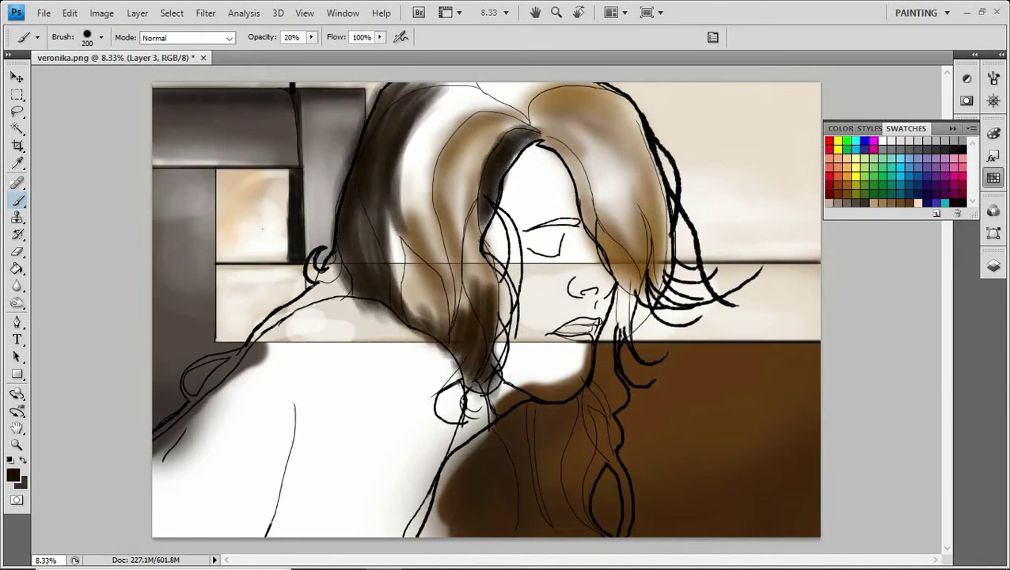
{"action": "left_click_drag", "start_coordinate": [460, 111], "coordinate": [483, 237]}
{"action": "left_click_drag", "start_coordinate": [388, 87], "coordinate": [491, 182]}
{"action": "mouse_move", "coordinate": [483, 96]}
{"action": "left_mouse_down"}
{"action": "mouse_move", "coordinate": [395, 182]}
{"action": "mouse_move", "coordinate": [372, 293]}
{"action": "left_mouse_up"}
{"action": "left_click_drag", "start_coordinate": [444, 238], "coordinate": [404, 332]}
{"action": "key", "text": "bracketright"}
{"action": "left_click_drag", "start_coordinate": [396, 127], "coordinate": [444, 253]}
{"action": "mouse_move", "coordinate": [499, 166]}
{"action": "left_mouse_down"}
{"action": "mouse_move", "coordinate": [403, 329]}
{"action": "mouse_move", "coordinate": [451, 317]}
{"action": "left_mouse_up"}
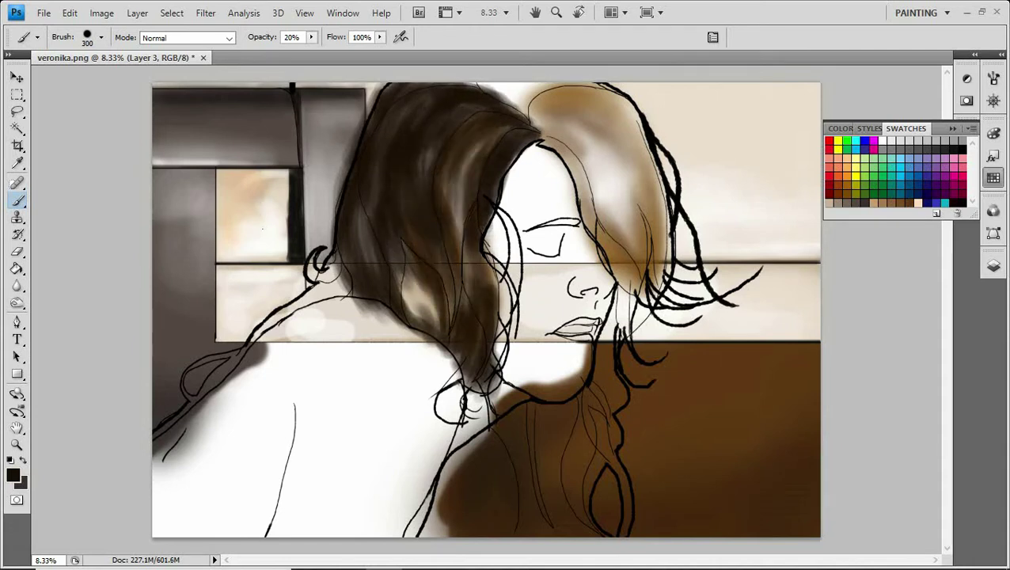
Add more dark tone to the hair and left mass at 250 px, 40% opacity.
{"action": "key", "text": "bracketleft"}
{"action": "key", "text": "4"}
{"action": "left_click_drag", "start_coordinate": [451, 198], "coordinate": [400, 269]}
{"action": "left_click_drag", "start_coordinate": [467, 127], "coordinate": [460, 230]}
{"action": "left_click_drag", "start_coordinate": [523, 91], "coordinate": [472, 166]}
{"action": "mouse_move", "coordinate": [443, 87]}
{"action": "left_mouse_down"}
{"action": "mouse_move", "coordinate": [368, 229]}
{"action": "mouse_move", "coordinate": [413, 340]}
{"action": "left_mouse_up"}
{"action": "left_click_drag", "start_coordinate": [412, 257], "coordinate": [440, 329]}
{"action": "left_click_drag", "start_coordinate": [337, 205], "coordinate": [380, 310]}
Darken the hair strands near the neck and fill the hair below the face.
{"action": "left_click_drag", "start_coordinate": [468, 327], "coordinate": [455, 376]}
{"action": "key", "text": "bracketleft"}
{"action": "key", "text": "bracketleft"}
{"action": "key", "text": "bracketleft"}
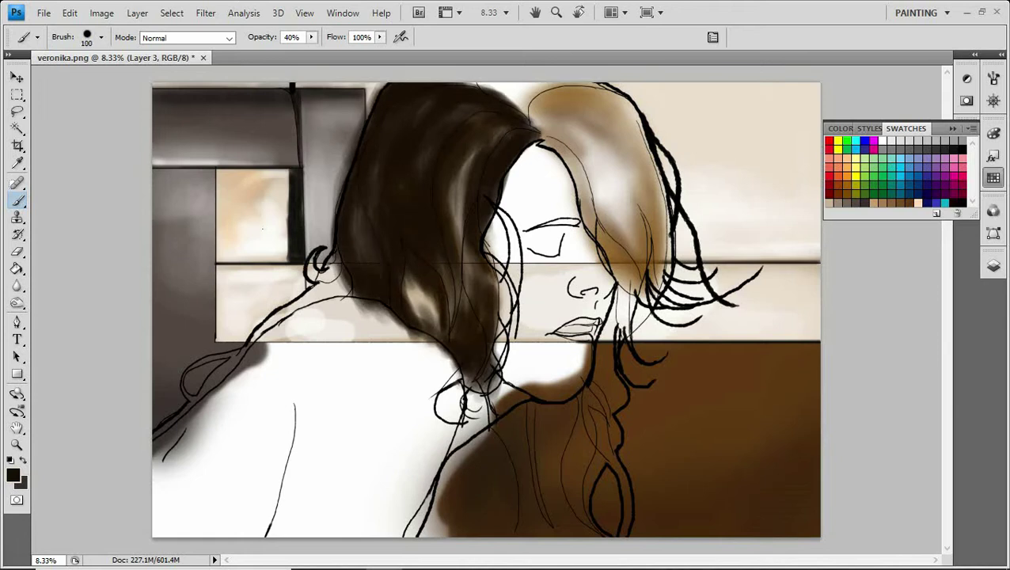
{"action": "left_click_drag", "start_coordinate": [492, 258], "coordinate": [494, 347]}
{"action": "left_click_drag", "start_coordinate": [494, 369], "coordinate": [479, 396]}
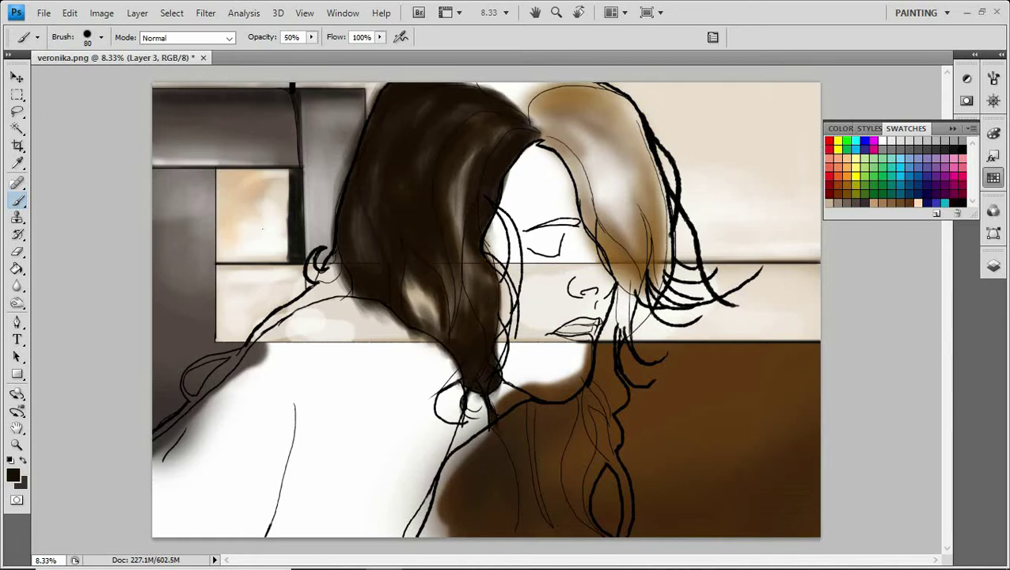
{"action": "key", "text": "7"}
{"action": "mouse_move", "coordinate": [515, 412]}
{"action": "left_mouse_down"}
{"action": "mouse_move", "coordinate": [475, 444]}
{"action": "mouse_move", "coordinate": [443, 523]}
{"action": "mouse_move", "coordinate": [570, 475]}
{"action": "mouse_move", "coordinate": [586, 396]}
{"action": "mouse_move", "coordinate": [610, 459]}
{"action": "left_mouse_up"}
{"action": "key", "text": "bracketleft"}
{"action": "key", "text": "bracketleft"}
{"action": "key", "text": "bracketleft"}
{"action": "mouse_move", "coordinate": [619, 286]}
{"action": "left_mouse_down"}
{"action": "mouse_move", "coordinate": [603, 388]}
{"action": "mouse_move", "coordinate": [619, 532]}
{"action": "left_mouse_up"}
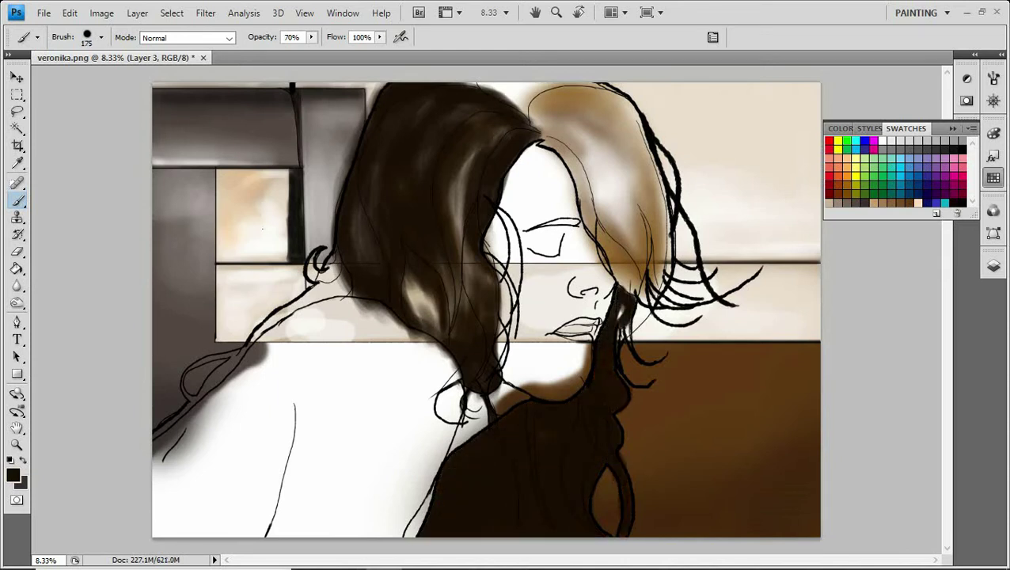
Darken the top and right side of the hair and the strand over the shoulder at 60%.
{"action": "mouse_move", "coordinate": [547, 131]}
{"action": "left_mouse_down"}
{"action": "mouse_move", "coordinate": [566, 168]}
{"action": "mouse_move", "coordinate": [518, 89]}
{"action": "left_mouse_up"}
{"action": "left_click_drag", "start_coordinate": [594, 103], "coordinate": [467, 89]}
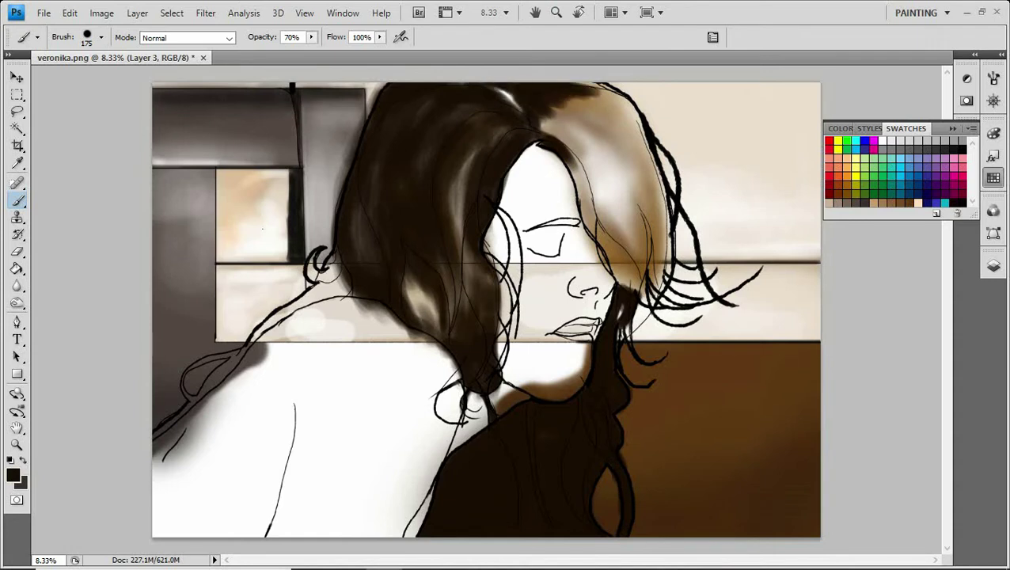
{"action": "key", "text": "6"}
{"action": "mouse_move", "coordinate": [570, 87]}
{"action": "left_mouse_down"}
{"action": "mouse_move", "coordinate": [629, 111]}
{"action": "mouse_move", "coordinate": [586, 183]}
{"action": "mouse_move", "coordinate": [657, 309]}
{"action": "mouse_move", "coordinate": [626, 107]}
{"action": "mouse_move", "coordinate": [663, 270]}
{"action": "left_mouse_up"}
{"action": "left_click_drag", "start_coordinate": [333, 257], "coordinate": [159, 443]}
Add faint dark tone to the central hair at 10%, then deepen the right hair at 30%.
{"action": "key", "text": "1"}
{"action": "key", "text": "bracketright"}
{"action": "key", "text": "bracketright"}
{"action": "key", "text": "bracketright"}
{"action": "mouse_move", "coordinate": [439, 293]}
{"action": "left_mouse_down"}
{"action": "mouse_move", "coordinate": [463, 245]}
{"action": "mouse_move", "coordinate": [463, 150]}
{"action": "left_mouse_up"}
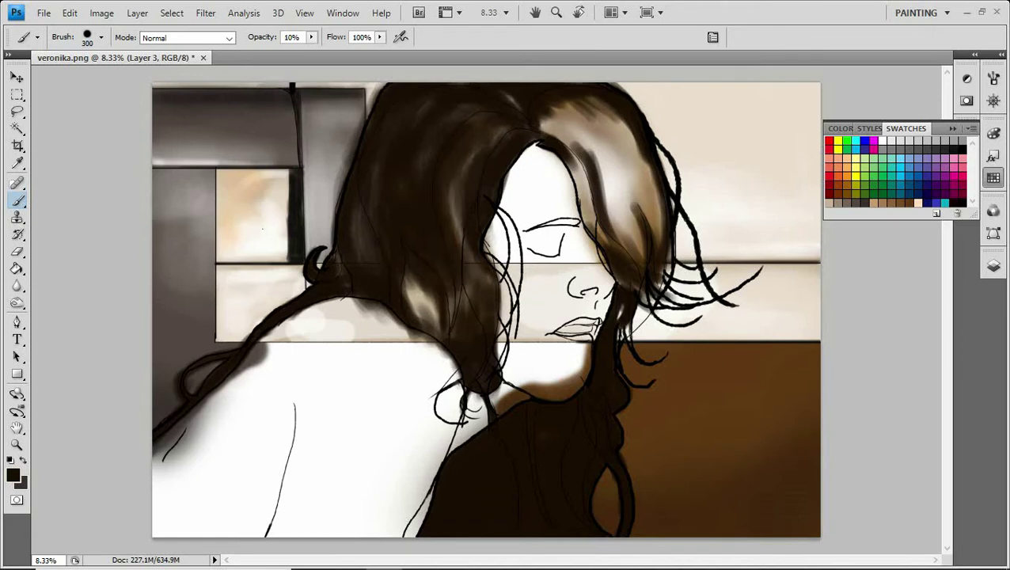
{"action": "left_click_drag", "start_coordinate": [419, 273], "coordinate": [411, 337]}
{"action": "key", "text": "3"}
{"action": "key", "text": "bracketleft"}
{"action": "key", "text": "bracketleft"}
{"action": "left_click_drag", "start_coordinate": [574, 143], "coordinate": [586, 230]}
{"action": "mouse_move", "coordinate": [586, 194]}
{"action": "left_mouse_down"}
{"action": "mouse_move", "coordinate": [554, 131]}
{"action": "mouse_move", "coordinate": [634, 269]}
{"action": "left_mouse_up"}
{"action": "left_click_drag", "start_coordinate": [610, 214], "coordinate": [638, 257]}
{"action": "mouse_move", "coordinate": [554, 103]}
{"action": "left_mouse_down"}
{"action": "mouse_move", "coordinate": [642, 167]}
{"action": "mouse_move", "coordinate": [661, 241]}
{"action": "left_mouse_up"}
Darken the right-side hair further at 20% opacity.
{"action": "key", "text": "2"}
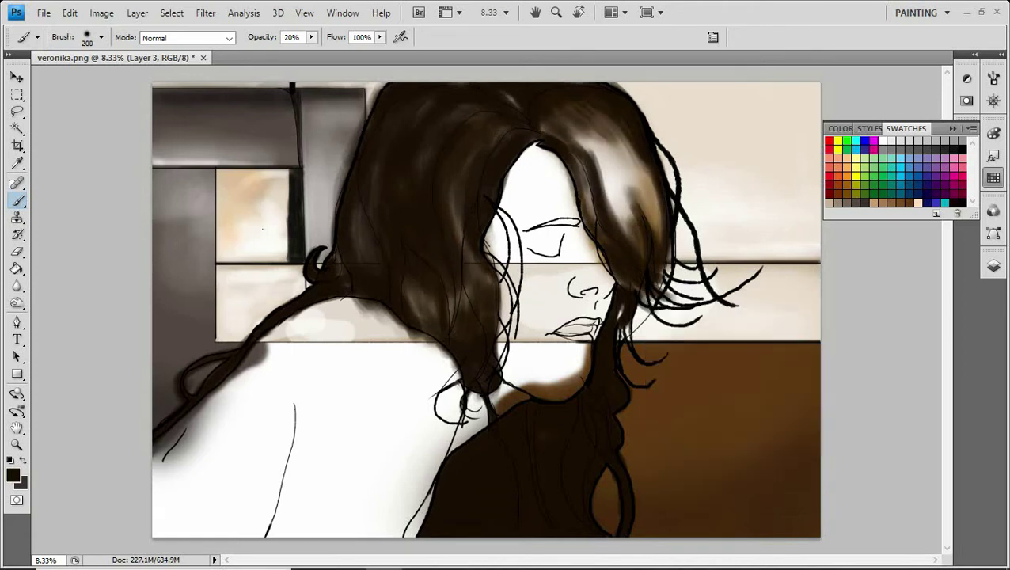
{"action": "key", "text": "F5"}
{"action": "left_click_drag", "start_coordinate": [602, 118], "coordinate": [586, 202]}
{"action": "left_click_drag", "start_coordinate": [570, 131], "coordinate": [657, 250]}
{"action": "left_click_drag", "start_coordinate": [562, 111], "coordinate": [661, 233]}
{"action": "left_click_drag", "start_coordinate": [602, 245], "coordinate": [598, 269]}
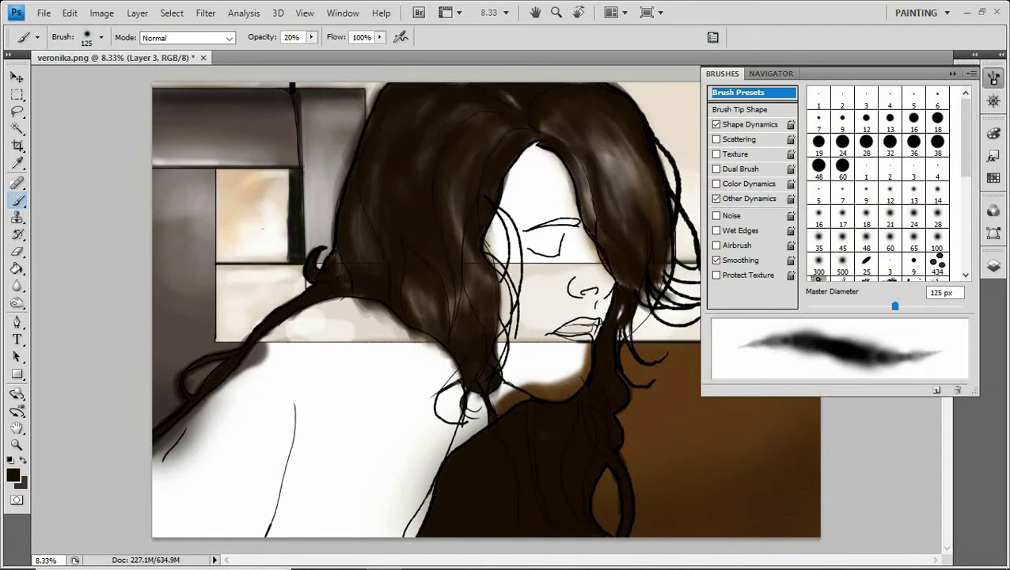
{"action": "left_click_drag", "start_coordinate": [485, 233], "coordinate": [490, 281]}
{"action": "left_click_drag", "start_coordinate": [499, 174], "coordinate": [503, 218]}
Select the bare shoulder area with the Magic Wand and extend it along the arm with Lasso.
{"action": "key", "text": "ctrl+minus"}
{"action": "key", "text": "ctrl+plus"}
{"action": "key", "text": "ctrl+plus"}
{"action": "key", "text": "F5"}
{"action": "key", "text": "F7"}
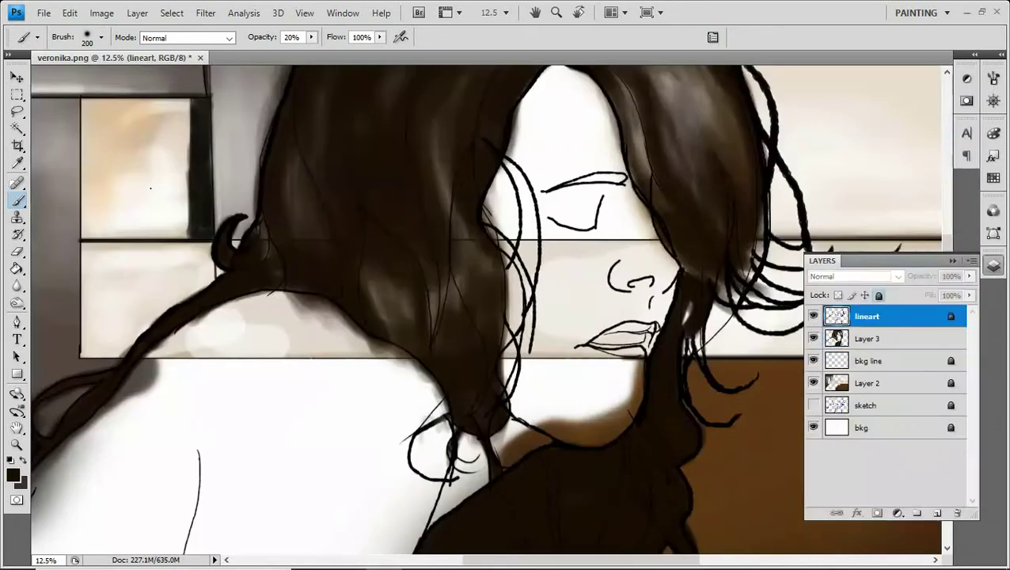
{"action": "key", "text": "w"}
{"action": "left_click", "coordinate": [366, 342]}
{"action": "key", "text": "alt+s"}
{"action": "key", "text": "Escape"}
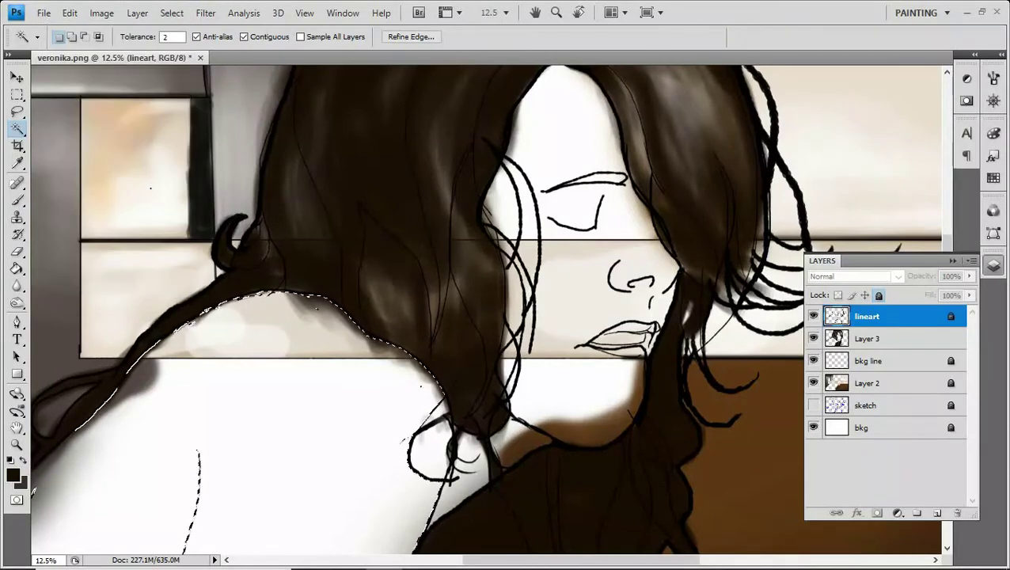
{"action": "key", "text": "l"}
{"action": "left_click_drag", "start_coordinate": [35, 486], "coordinate": [206, 304]}
Erase stray hair paint from the selected shoulder on Layer 3.
{"action": "key", "text": "b"}
{"action": "key", "text": "alt+bracketleft"}
{"action": "left_click_drag", "start_coordinate": [119, 373], "coordinate": [427, 381]}
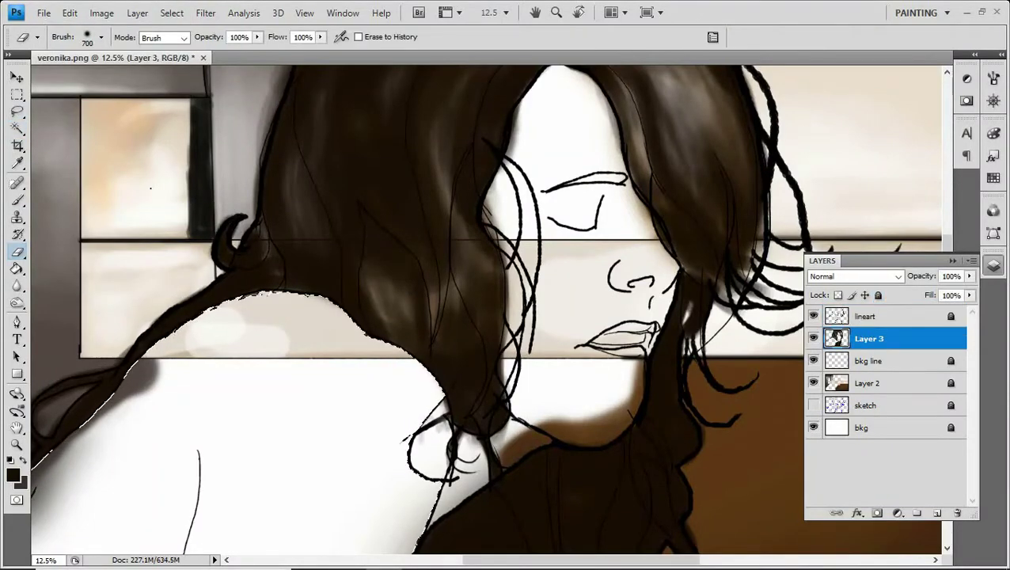
{"action": "key", "text": "alt+bracketright"}
{"action": "key", "text": "w"}
{"action": "left_click", "coordinate": [174, 373]}
{"action": "key", "text": "e"}
{"action": "key", "text": "alt+bracketleft"}
Deselect and save the painting as veronika.psd.
{"action": "key", "text": "ctrl+d"}
{"action": "key", "text": "ctrl+minus"}
{"action": "key", "text": "ctrl+shift+s"}
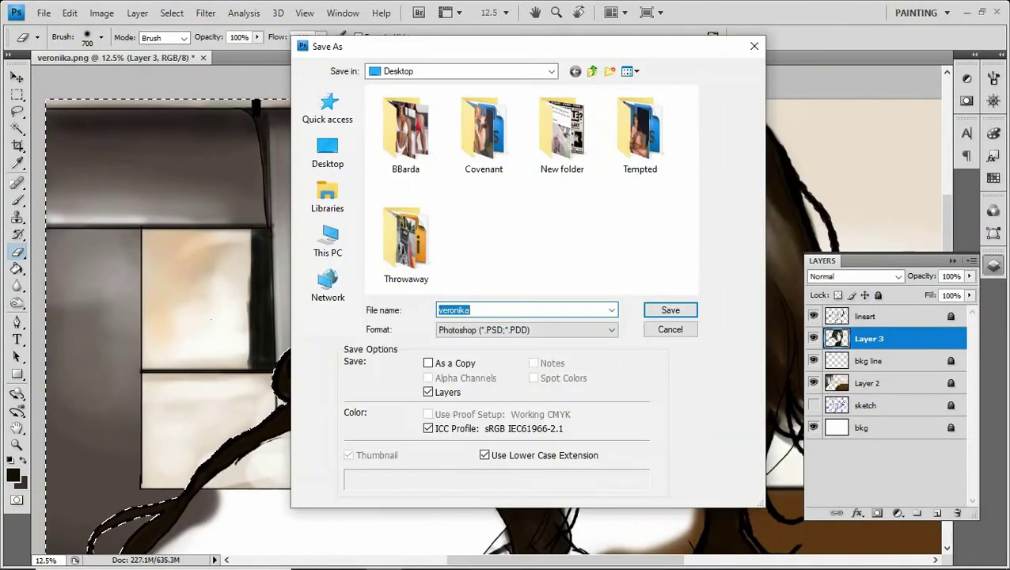
{"action": "key", "text": "Return"}
On a new skin layer, lay peach tone across the face with a 40% brush.
{"action": "key", "text": "alt+bracketleft"}
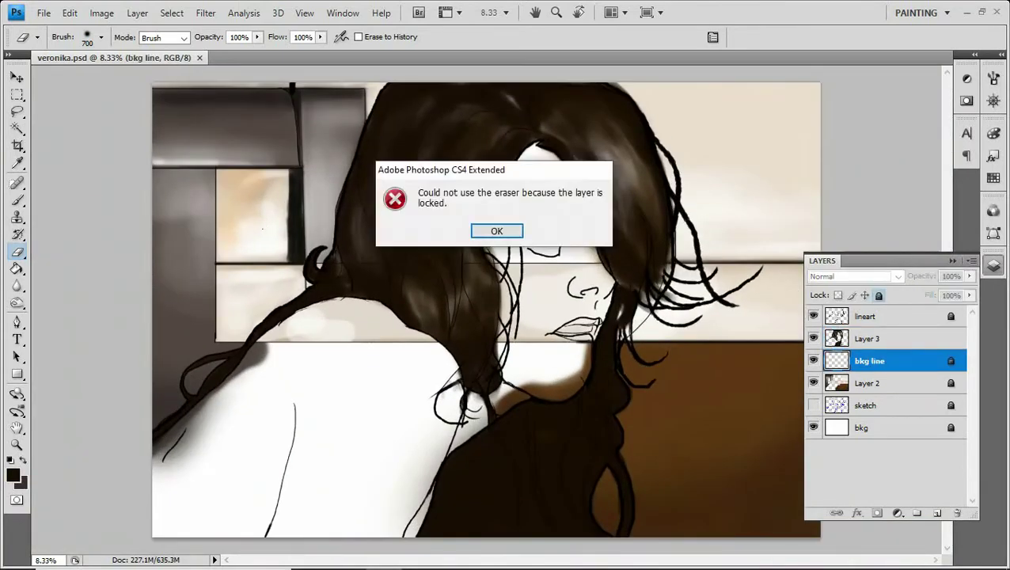
{"action": "key", "text": "Return"}
{"action": "key", "text": "F6"}
{"action": "key", "text": "F7"}
{"action": "key", "text": "b"}
{"action": "key", "text": "4"}
{"action": "left_click_drag", "start_coordinate": [514, 158], "coordinate": [570, 253]}
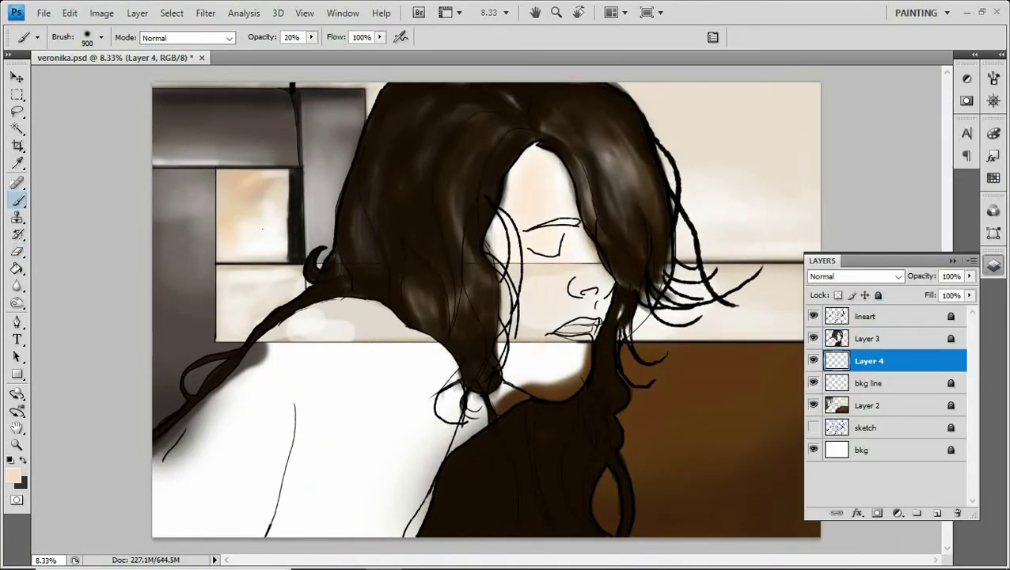
{"action": "left_click_drag", "start_coordinate": [506, 349], "coordinate": [578, 396]}
{"action": "left_click_drag", "start_coordinate": [554, 182], "coordinate": [506, 246]}
Paint the shoulder and back peach at 90% opacity.
{"action": "key", "text": "9"}
{"action": "left_click_drag", "start_coordinate": [443, 380], "coordinate": [380, 523]}
{"action": "left_click_drag", "start_coordinate": [412, 317], "coordinate": [174, 443]}
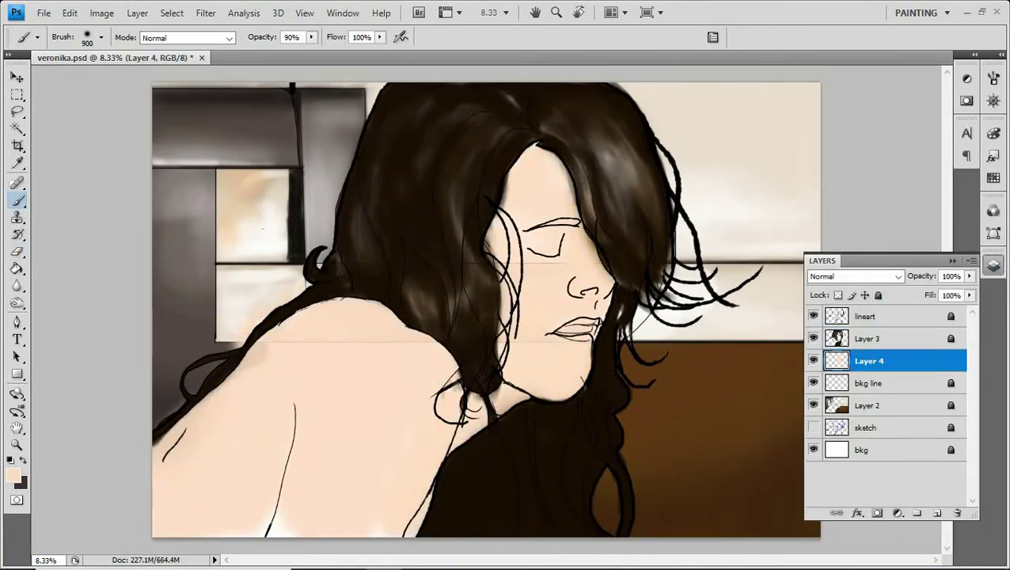
{"action": "left_click_drag", "start_coordinate": [222, 514], "coordinate": [380, 531]}
Shade the shoulder top, back line and lower-left back with darker peach at 400-600 px.
{"action": "key", "text": "F6"}
{"action": "key", "text": "bracketleft"}
{"action": "left_click_drag", "start_coordinate": [352, 301], "coordinate": [289, 320]}
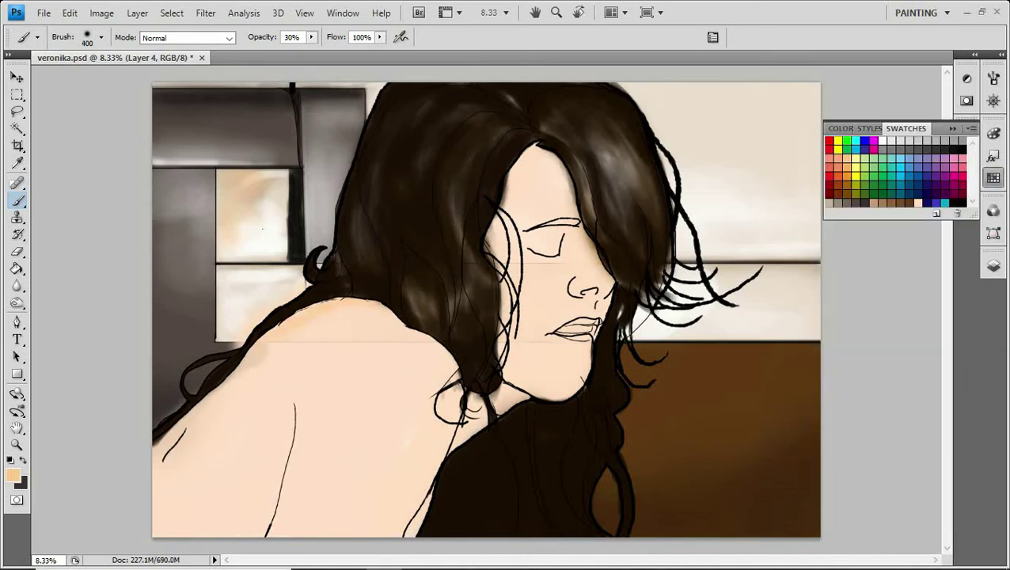
{"action": "key", "text": "bracketright"}
{"action": "key", "text": "bracketright"}
{"action": "left_click_drag", "start_coordinate": [237, 380], "coordinate": [163, 526]}
{"action": "left_click_drag", "start_coordinate": [294, 400], "coordinate": [269, 535]}
{"action": "left_click_drag", "start_coordinate": [231, 459], "coordinate": [198, 530]}
{"action": "left_click_drag", "start_coordinate": [238, 388], "coordinate": [269, 459]}
{"action": "left_click_drag", "start_coordinate": [411, 341], "coordinate": [372, 531]}
{"action": "left_click_drag", "start_coordinate": [491, 388], "coordinate": [412, 523]}
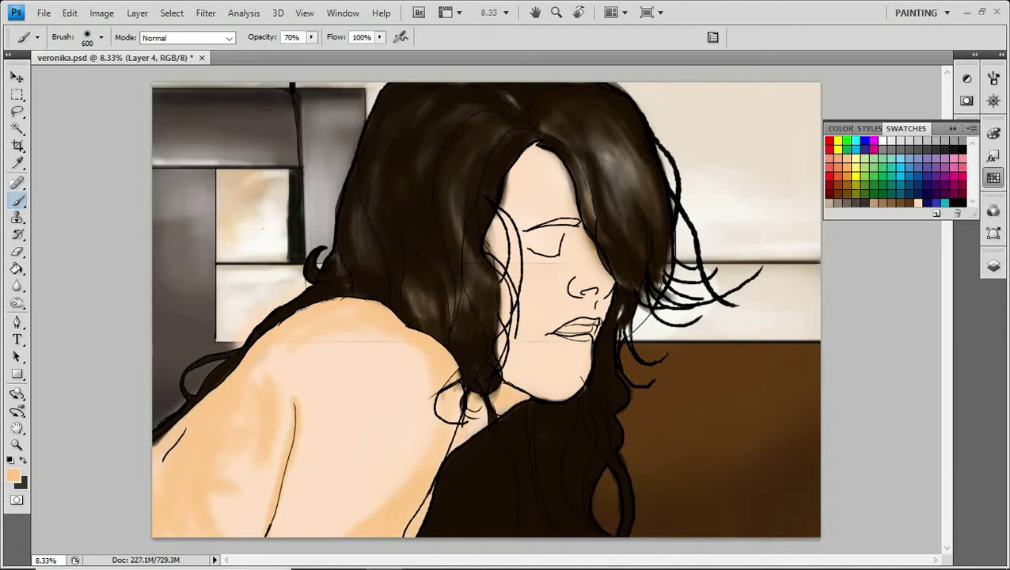
{"action": "left_click_drag", "start_coordinate": [333, 348], "coordinate": [293, 491]}
Softly wash the shoulder top at 10%, then shade the face, cheek and nose side at 70%.
{"action": "key", "text": "1"}
{"action": "key", "text": "bracketright"}
{"action": "key", "text": "bracketright"}
{"action": "key", "text": "bracketright"}
{"action": "left_click_drag", "start_coordinate": [411, 350], "coordinate": [349, 350]}
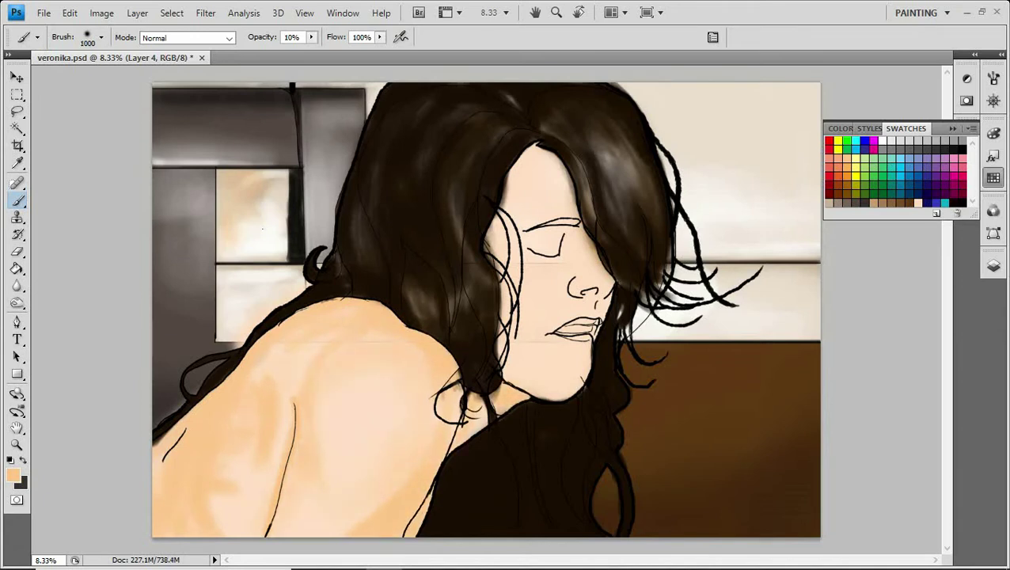
{"action": "key", "text": "bracketleft"}
{"action": "key", "text": "bracketleft"}
{"action": "key", "text": "7"}
{"action": "mouse_move", "coordinate": [508, 174]}
{"action": "left_mouse_down"}
{"action": "mouse_move", "coordinate": [493, 261]}
{"action": "mouse_move", "coordinate": [570, 222]}
{"action": "left_mouse_up"}
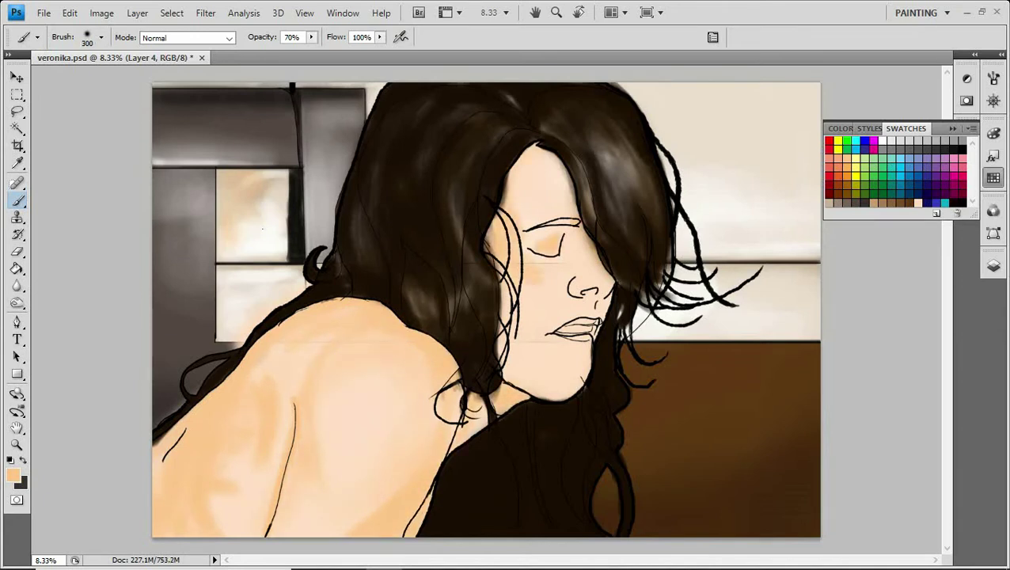
{"action": "left_click_drag", "start_coordinate": [570, 151], "coordinate": [531, 210]}
{"action": "left_click_drag", "start_coordinate": [546, 293], "coordinate": [538, 356]}
{"action": "mouse_move", "coordinate": [606, 281]}
{"action": "left_mouse_down"}
{"action": "mouse_move", "coordinate": [606, 317]}
{"action": "mouse_move", "coordinate": [578, 231]}
{"action": "left_mouse_up"}
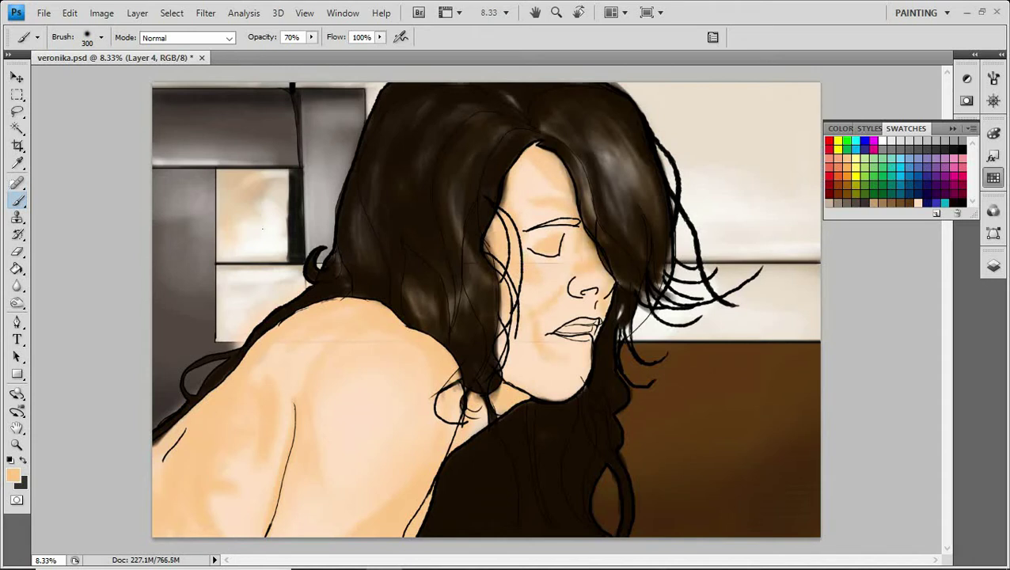
{"action": "key", "text": "bracketright"}
{"action": "key", "text": "bracketright"}
{"action": "key", "text": "bracketright"}
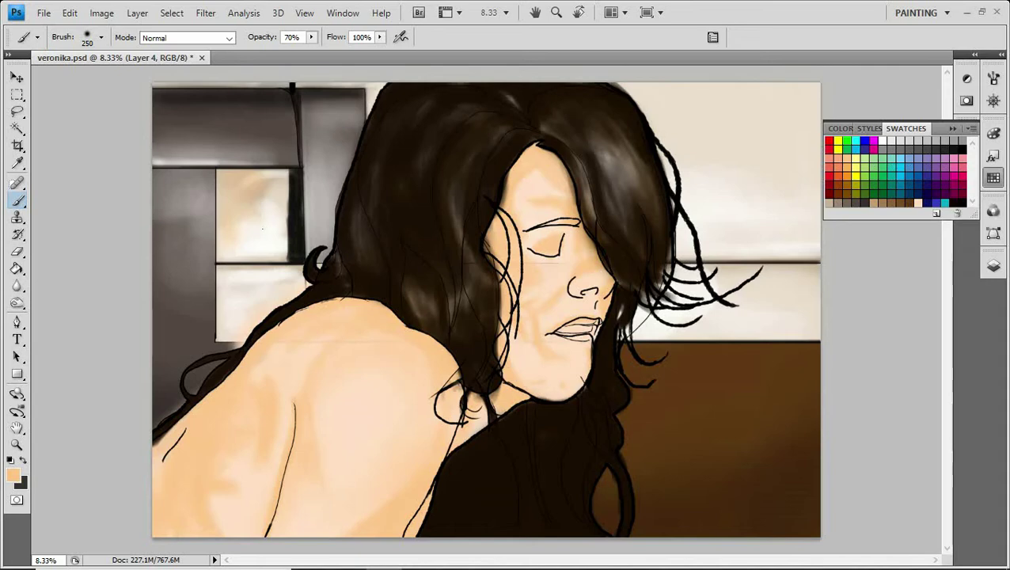
Pick a pink colour and brush warm strokes along the back and shoulder at sizes 175-300.
{"action": "left_click", "coordinate": [13, 475]}
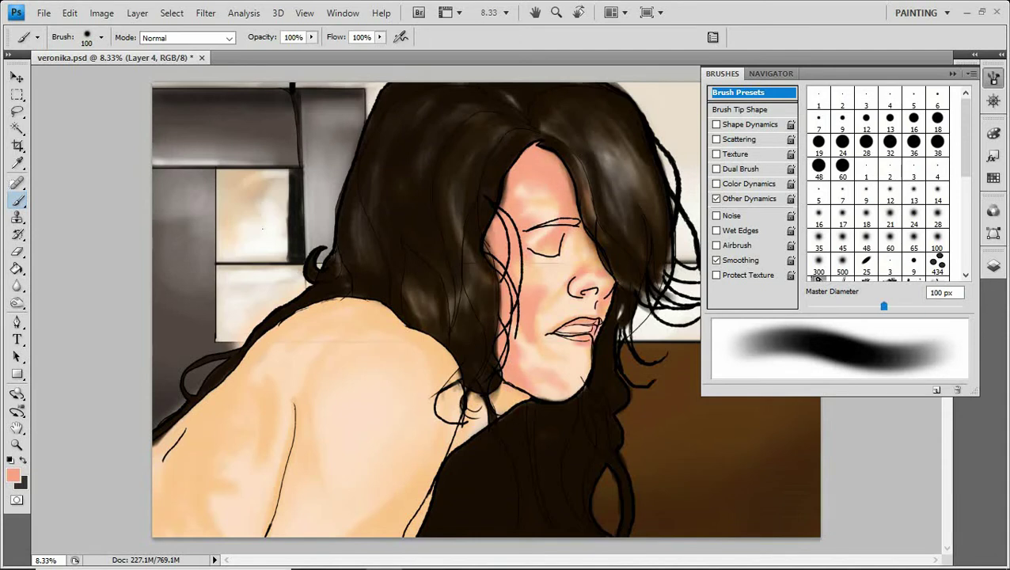
{"action": "key", "text": "bracketright"}
{"action": "key", "text": "bracketright"}
{"action": "key", "text": "bracketright"}
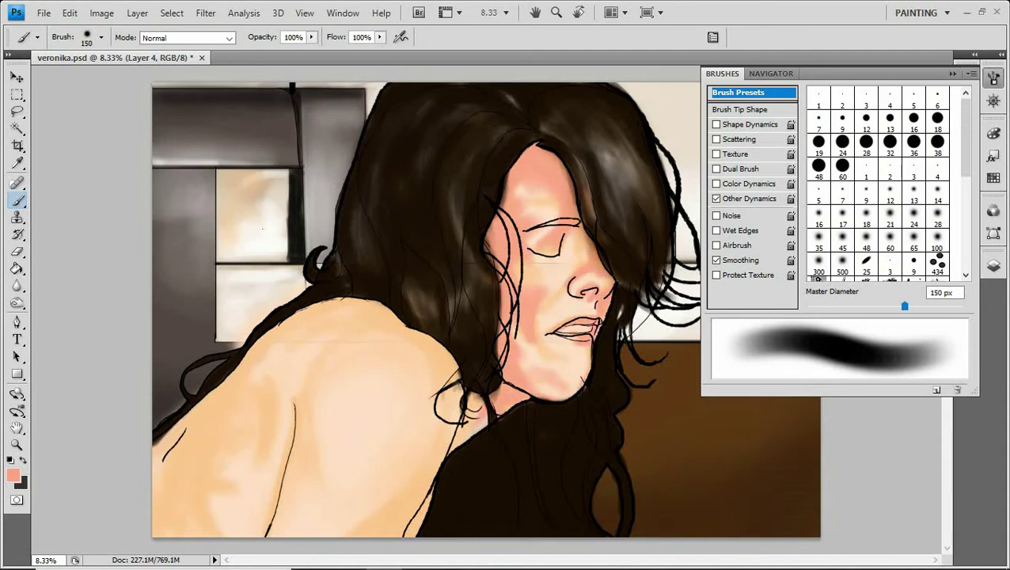
{"action": "left_click_drag", "start_coordinate": [294, 395], "coordinate": [271, 532]}
{"action": "key", "text": "bracketright"}
{"action": "key", "text": "bracketright"}
{"action": "key", "text": "bracketright"}
{"action": "left_click_drag", "start_coordinate": [332, 311], "coordinate": [190, 515]}
{"action": "left_click_drag", "start_coordinate": [269, 404], "coordinate": [208, 489]}
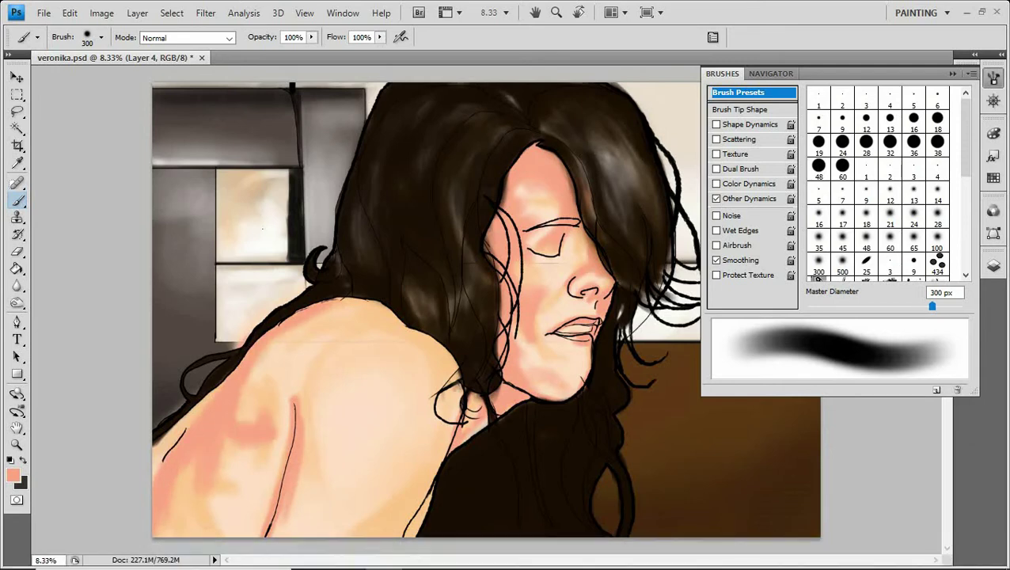
{"action": "left_click_drag", "start_coordinate": [285, 381], "coordinate": [254, 529]}
Add more pink tone across the shoulder and back at 50% opacity, up to an 800 brush.
{"action": "key", "text": "5"}
{"action": "left_click_drag", "start_coordinate": [238, 459], "coordinate": [181, 529]}
{"action": "left_click_drag", "start_coordinate": [396, 311], "coordinate": [245, 420]}
{"action": "left_click_drag", "start_coordinate": [432, 333], "coordinate": [364, 342]}
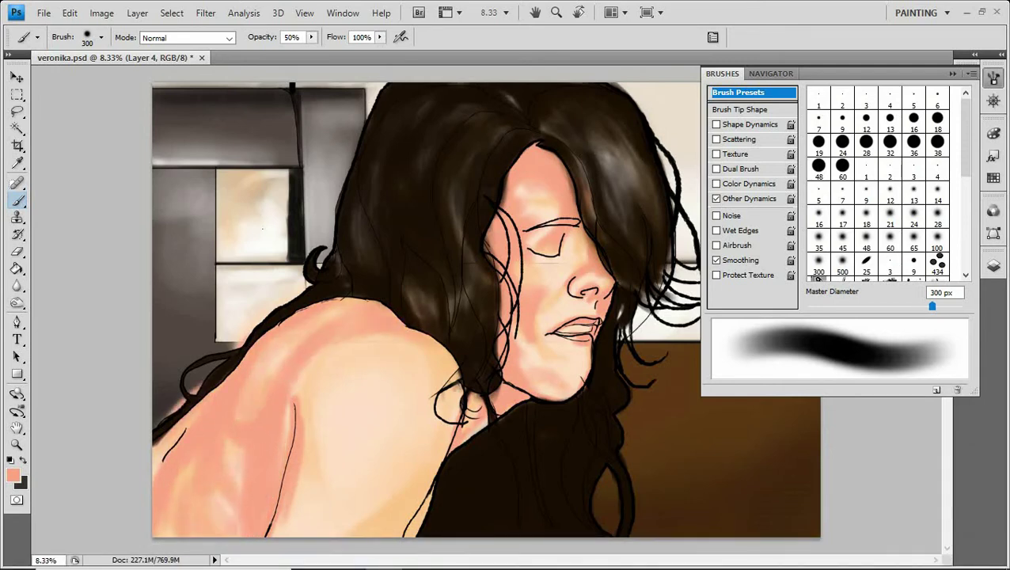
{"action": "key", "text": "bracketright"}
{"action": "key", "text": "bracketright"}
{"action": "key", "text": "bracketright"}
{"action": "left_click_drag", "start_coordinate": [364, 447], "coordinate": [277, 530]}
{"action": "left_click_drag", "start_coordinate": [396, 340], "coordinate": [301, 467]}
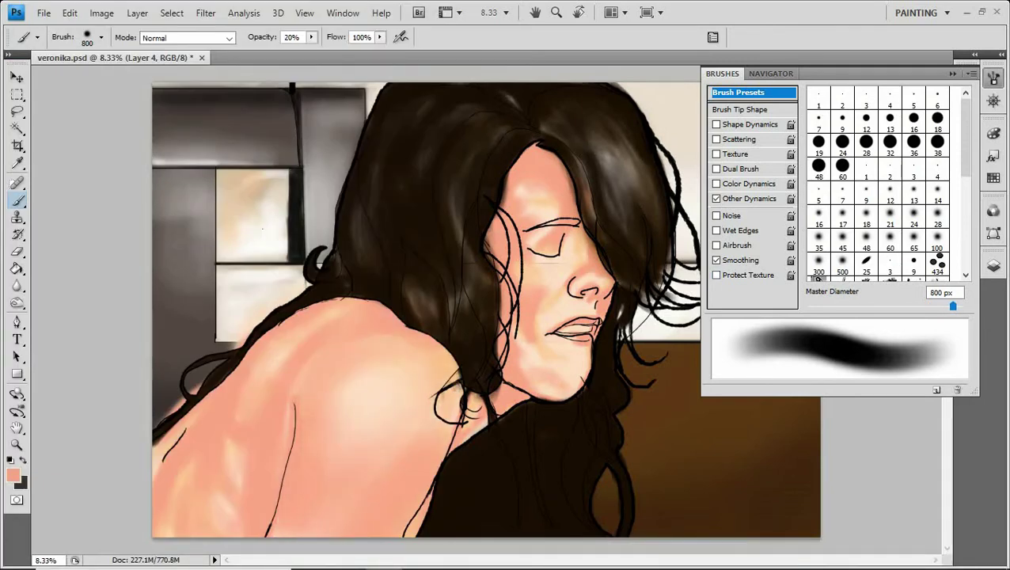
Pick brown from the swatches and glaze darker shading on the back and shoulder at 20% then 10%.
{"action": "left_click", "coordinate": [994, 179]}
{"action": "left_click", "coordinate": [883, 203]}
{"action": "key", "text": "2"}
{"action": "mouse_move", "coordinate": [333, 301]}
{"action": "left_mouse_down"}
{"action": "mouse_move", "coordinate": [226, 384]}
{"action": "mouse_move", "coordinate": [170, 463]}
{"action": "left_mouse_up"}
{"action": "key", "text": "bracketright"}
{"action": "key", "text": "1"}
{"action": "left_click_drag", "start_coordinate": [262, 349], "coordinate": [159, 526]}
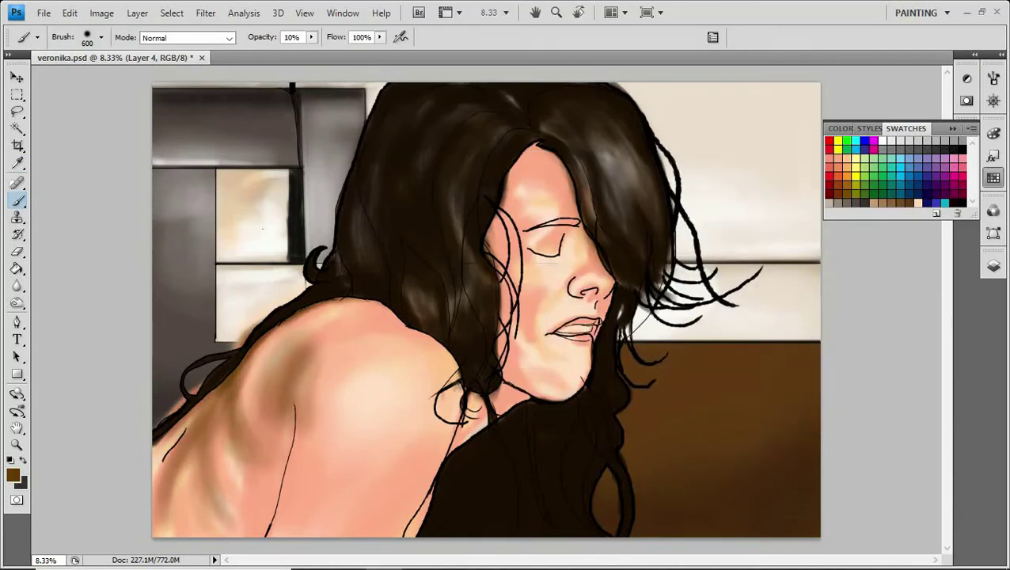
Blur the back shading with the Blur tool and bring up the Layers panel.
{"action": "key", "text": "r"}
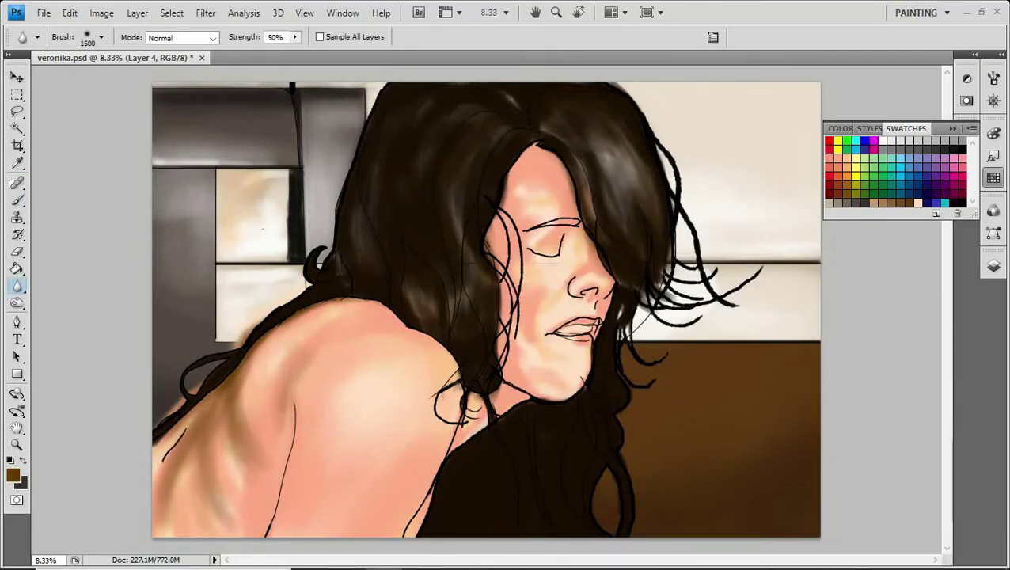
{"action": "key", "text": "F7"}
{"action": "key", "text": "F7"}
{"action": "key", "text": "b"}
{"action": "key", "text": "F7"}
Hide the lineart layer and, on Layer 5 with a 100 brush, darken the eyelid, eyebrow and nostril.
{"action": "key", "text": "alt+period"}
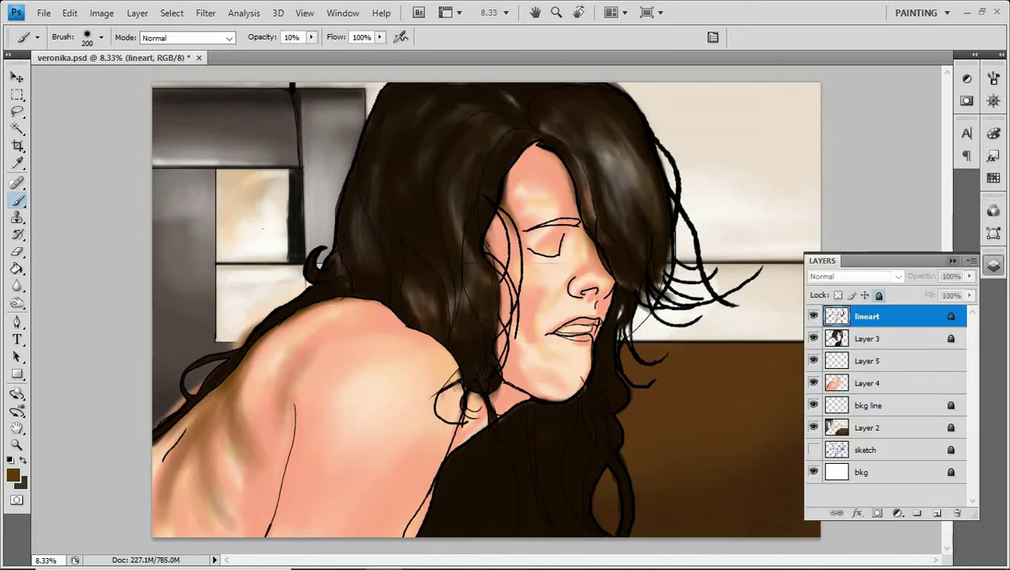
{"action": "left_click", "coordinate": [814, 316]}
{"action": "key", "text": "alt+bracketleft"}
{"action": "key", "text": "alt+bracketleft"}
{"action": "key", "text": "bracketleft"}
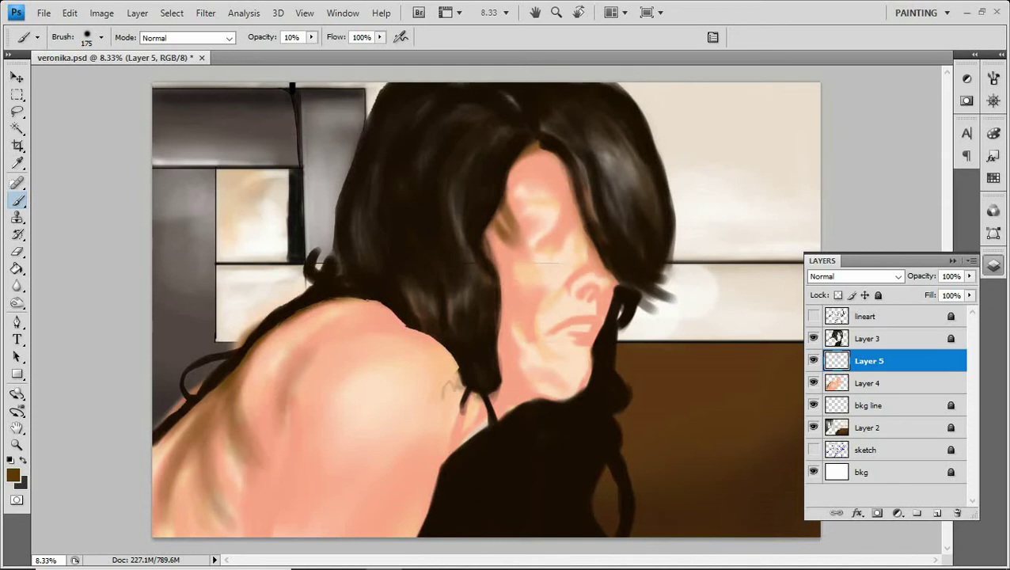
{"action": "key", "text": "bracketleft"}
{"action": "key", "text": "bracketleft"}
{"action": "key", "text": "bracketleft"}
{"action": "mouse_move", "coordinate": [529, 235]}
{"action": "left_mouse_down"}
{"action": "mouse_move", "coordinate": [561, 243]}
{"action": "mouse_move", "coordinate": [572, 193]}
{"action": "left_mouse_up"}
{"action": "left_click_drag", "start_coordinate": [519, 219], "coordinate": [566, 208]}
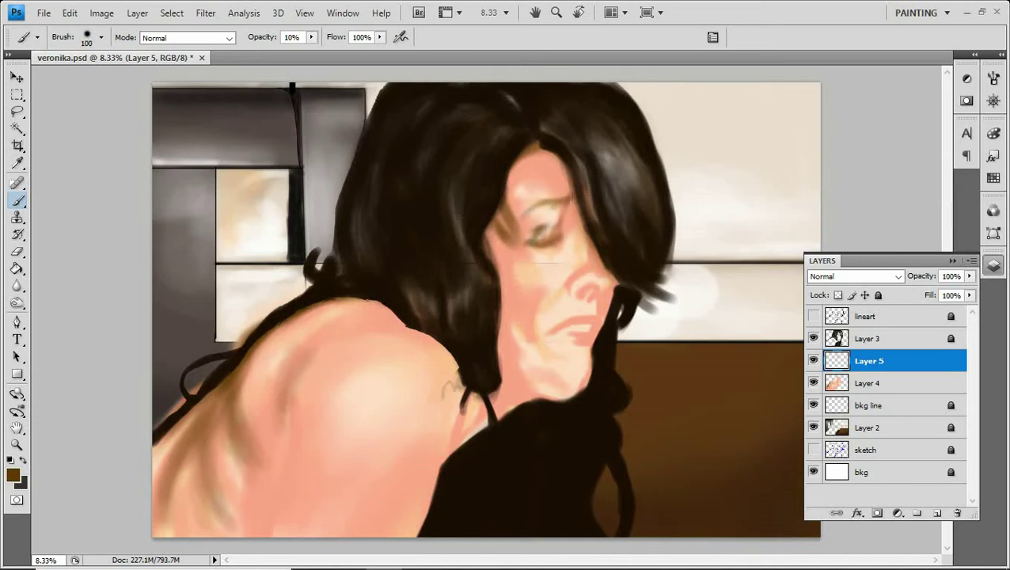
{"action": "left_click_drag", "start_coordinate": [578, 288], "coordinate": [614, 301]}
Show the lineart again and at 60% opacity shade the eyelid, left hair edge and neck under the jaw.
{"action": "left_click", "coordinate": [813, 316]}
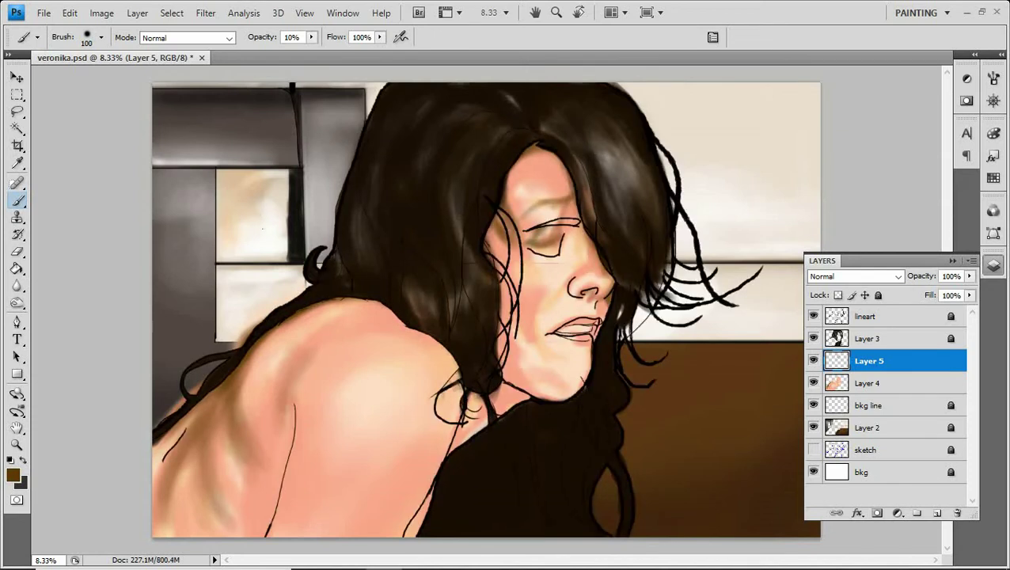
{"action": "key", "text": "e"}
{"action": "key", "text": "b"}
{"action": "key", "text": "6"}
{"action": "left_click_drag", "start_coordinate": [527, 250], "coordinate": [576, 219]}
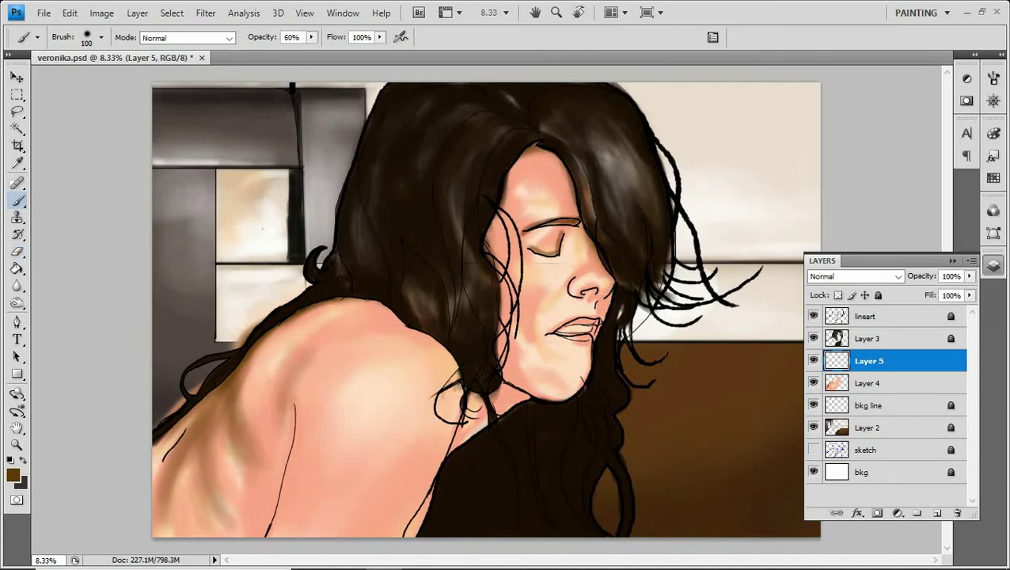
{"action": "left_click_drag", "start_coordinate": [506, 211], "coordinate": [515, 299]}
{"action": "left_click_drag", "start_coordinate": [492, 254], "coordinate": [537, 396]}
{"action": "left_click_drag", "start_coordinate": [514, 396], "coordinate": [578, 377]}
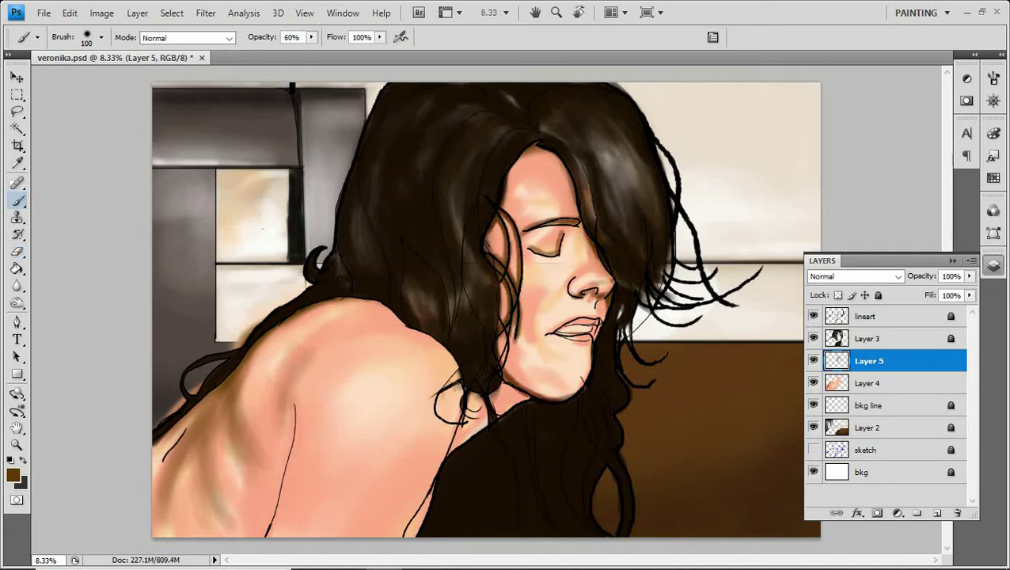
Retrace the dark back contour and right shoulder edge, adding small dark strokes on hair and neck.
{"action": "left_click_drag", "start_coordinate": [298, 397], "coordinate": [261, 535]}
{"action": "left_click_drag", "start_coordinate": [461, 384], "coordinate": [394, 536]}
{"action": "left_click_drag", "start_coordinate": [378, 304], "coordinate": [410, 330]}
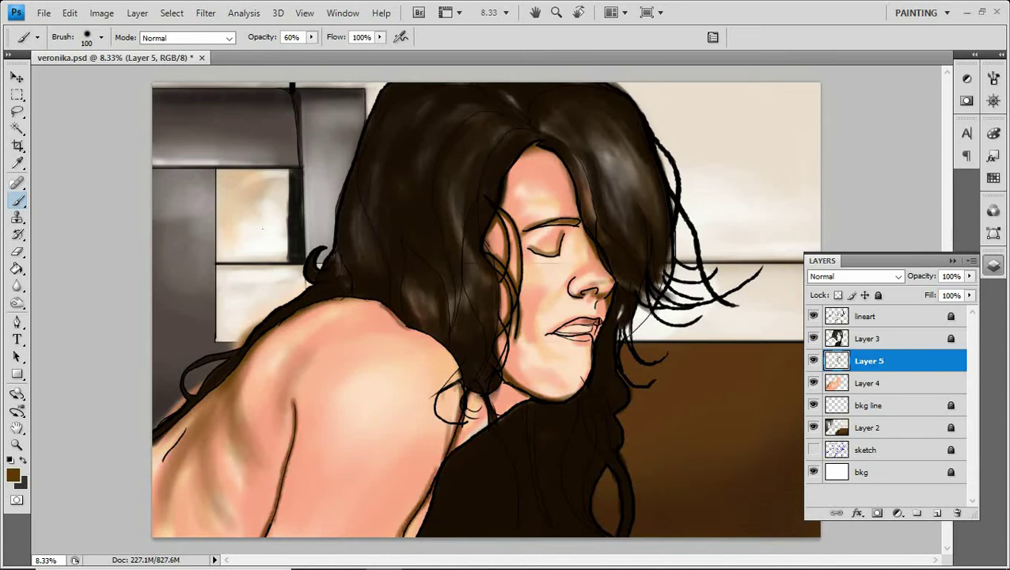
{"action": "left_click_drag", "start_coordinate": [457, 213], "coordinate": [459, 242]}
{"action": "left_click_drag", "start_coordinate": [467, 240], "coordinate": [471, 287]}
{"action": "left_click_drag", "start_coordinate": [485, 238], "coordinate": [497, 259]}
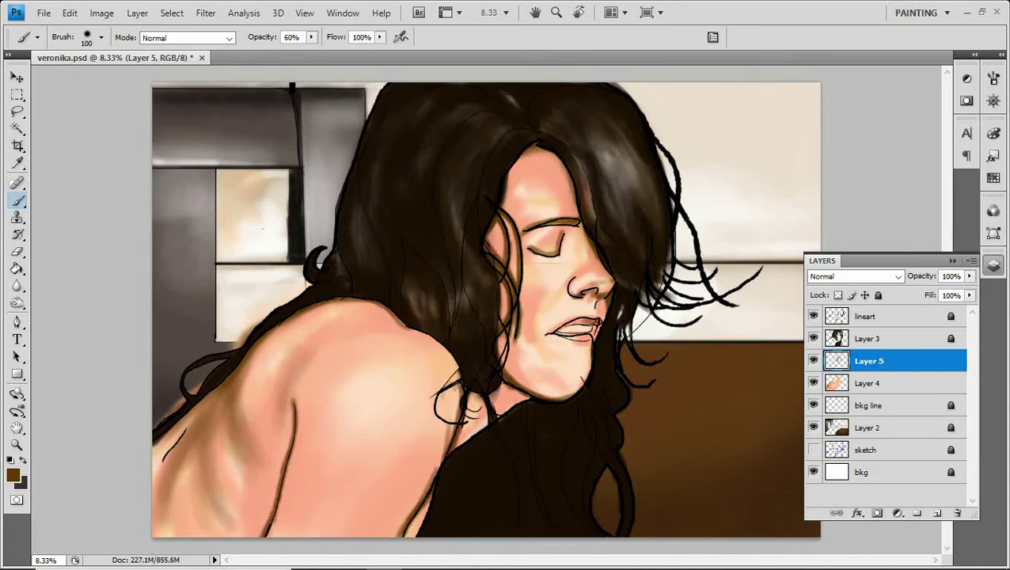
{"action": "left_click_drag", "start_coordinate": [449, 355], "coordinate": [460, 402]}
{"action": "left_click_drag", "start_coordinate": [464, 391], "coordinate": [473, 423]}
Glaze faint 10% tone with a 400 brush over shoulder, neck, hair and face, then add Layer 6.
{"action": "key", "text": "1"}
{"action": "key", "text": "bracketright"}
{"action": "key", "text": "bracketright"}
{"action": "key", "text": "bracketright"}
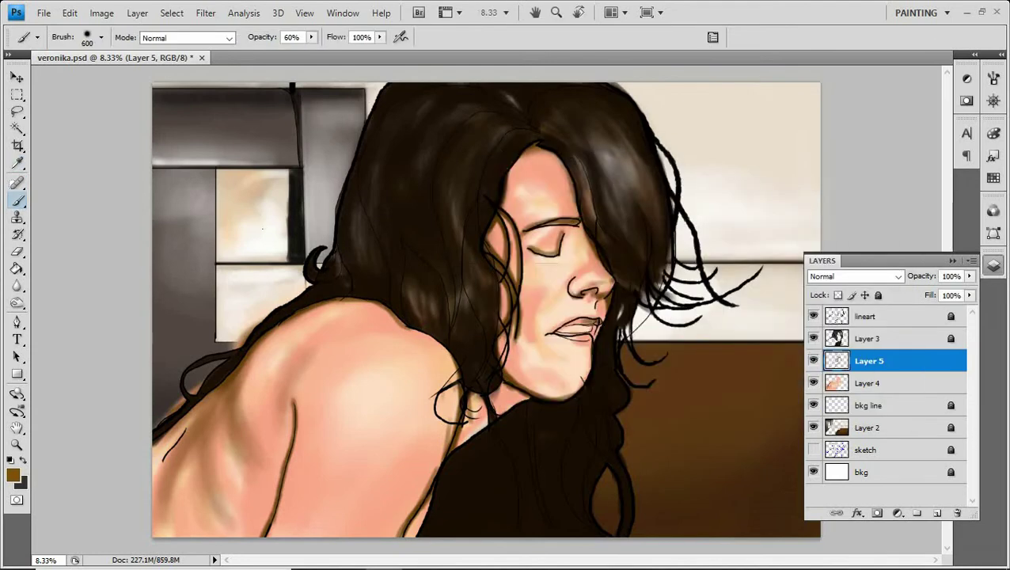
{"action": "left_click_drag", "start_coordinate": [245, 372], "coordinate": [380, 305]}
{"action": "left_click_drag", "start_coordinate": [340, 333], "coordinate": [420, 304]}
{"action": "left_click_drag", "start_coordinate": [411, 451], "coordinate": [411, 523]}
{"action": "left_click_drag", "start_coordinate": [297, 487], "coordinate": [297, 530]}
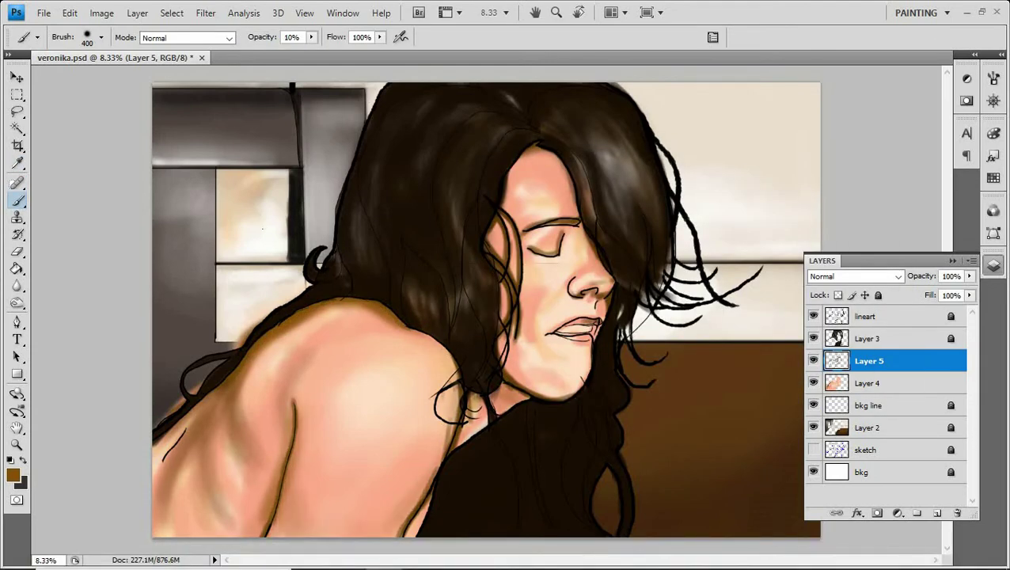
{"action": "left_click_drag", "start_coordinate": [507, 387], "coordinate": [508, 398]}
{"action": "left_click_drag", "start_coordinate": [564, 194], "coordinate": [564, 242]}
{"action": "left_click_drag", "start_coordinate": [503, 289], "coordinate": [511, 379]}
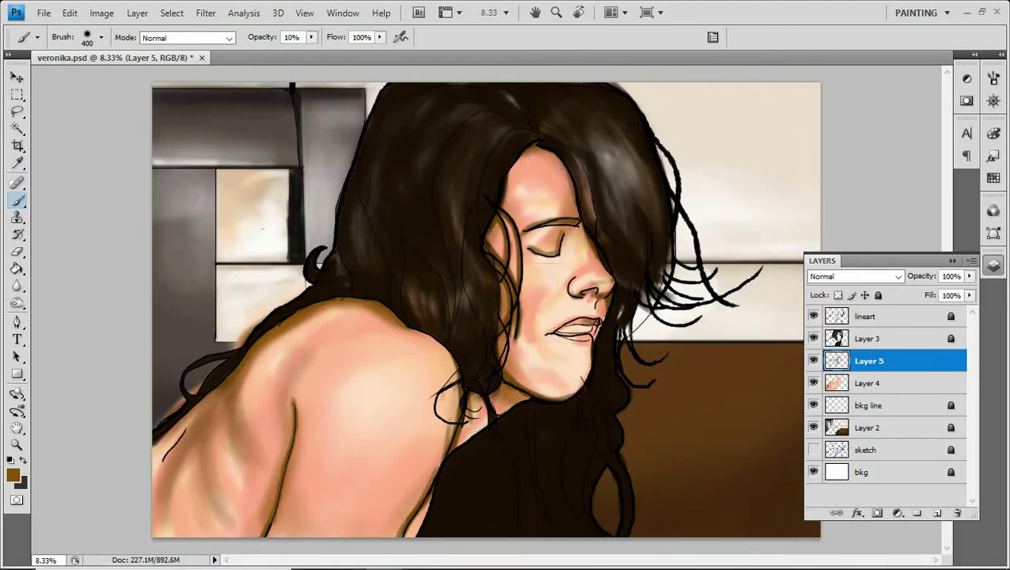
{"action": "key", "text": "Return"}
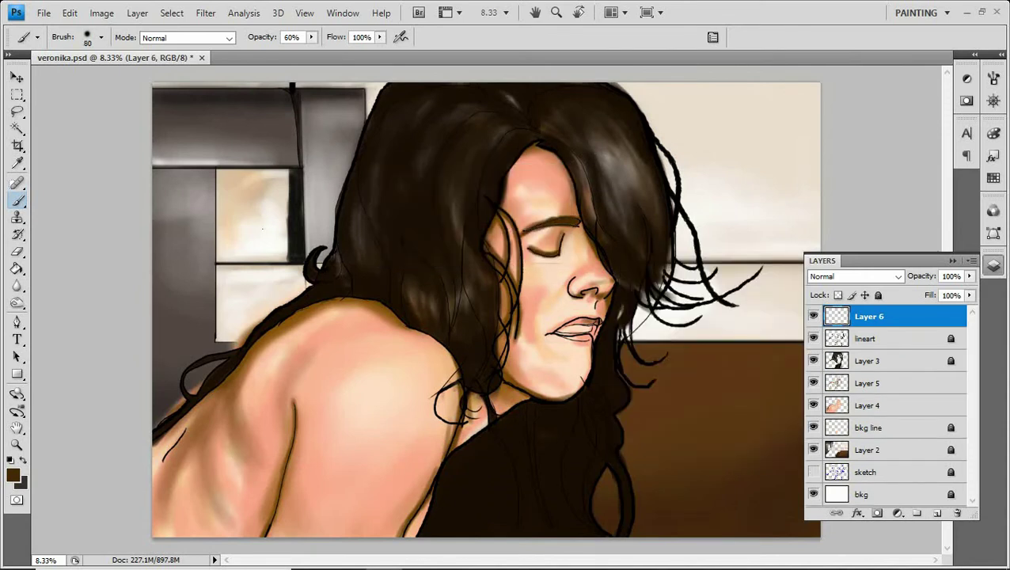
At 80% opacity, darken the face's left edge and, with a 60 brush, the line between the lips.
{"action": "key", "text": "8"}
{"action": "left_click_drag", "start_coordinate": [507, 206], "coordinate": [501, 376]}
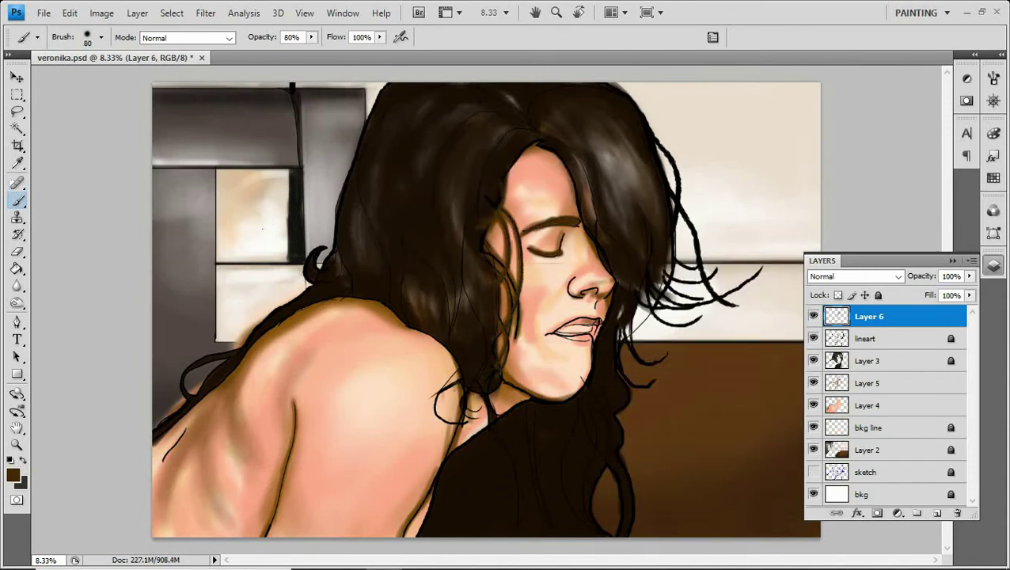
{"action": "key", "text": "ctrl+plus"}
{"action": "key", "text": "ctrl+plus"}
{"action": "key", "text": "bracketleft"}
{"action": "key", "text": "bracketleft"}
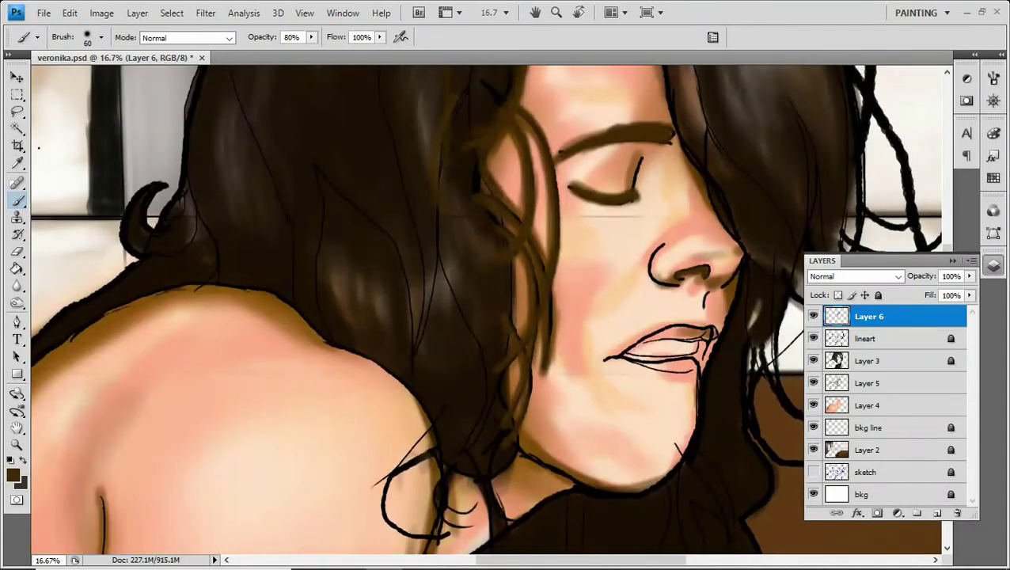
{"action": "left_click_drag", "start_coordinate": [692, 351], "coordinate": [622, 358]}
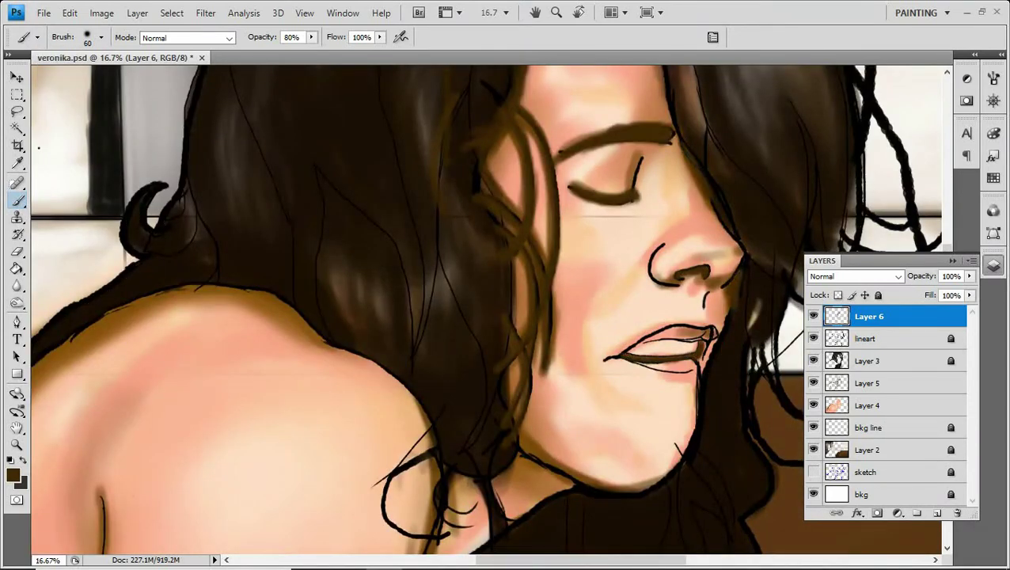
Set the foreground colour to black (000000) and return to brushing on top Layer 6.
{"action": "key", "text": "alt+bracketleft"}
{"action": "key", "text": "e"}
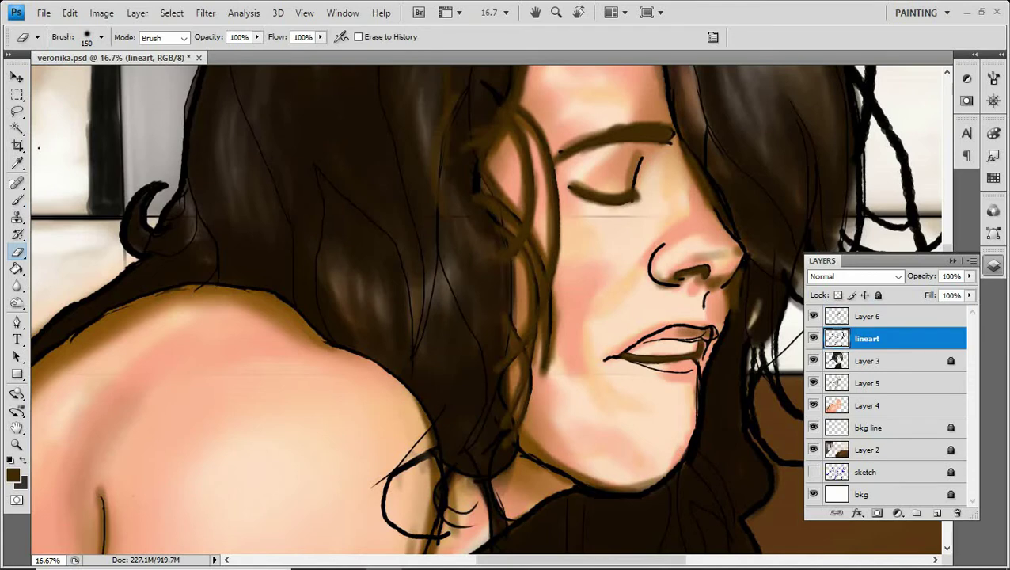
{"action": "key", "text": "alt+bracketleft"}
{"action": "key", "text": "alt+bracketleft"}
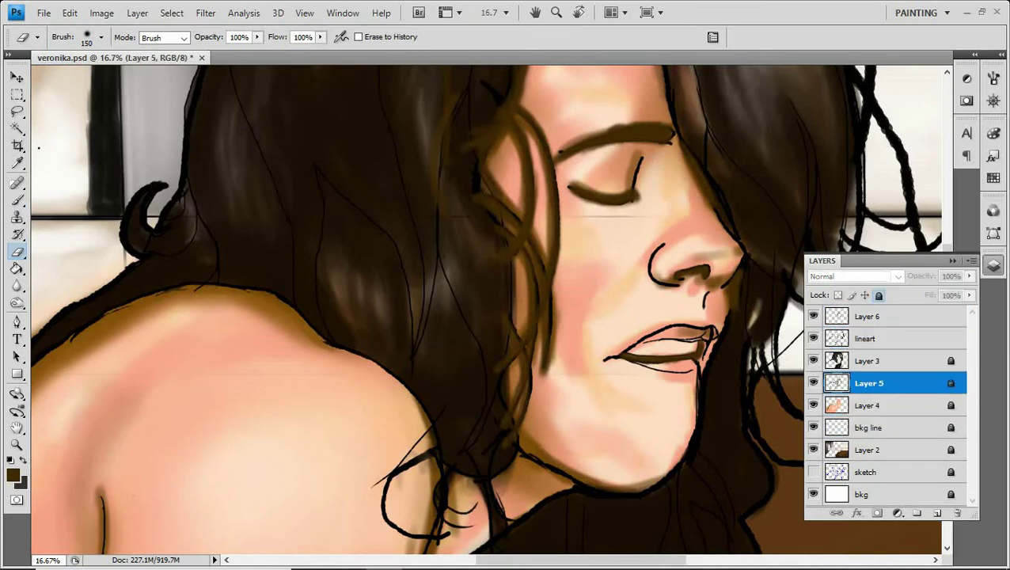
{"action": "key", "text": "alt+bracketleft"}
{"action": "key", "text": "alt+bracketleft"}
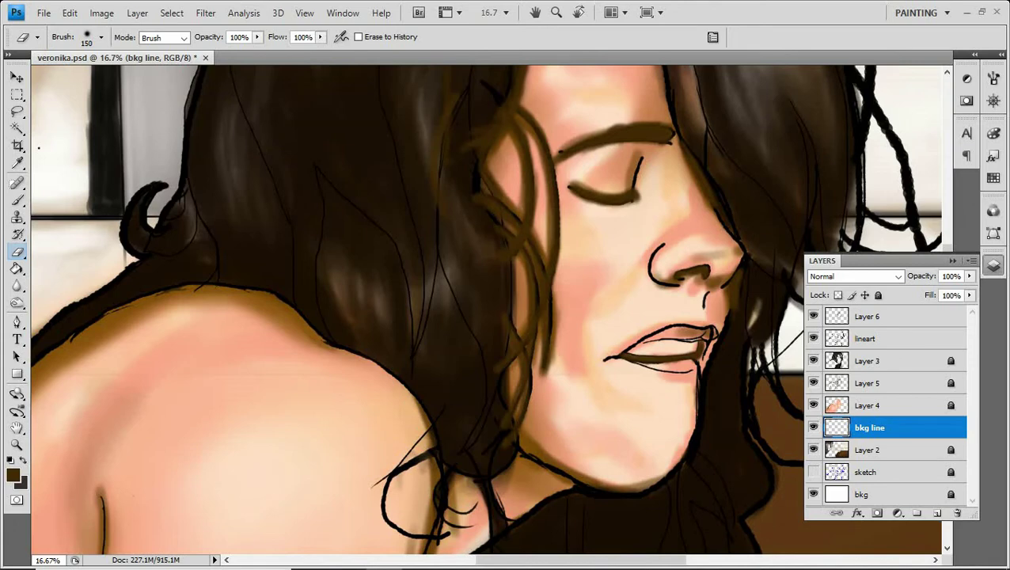
{"action": "left_click", "coordinate": [13, 475]}
{"action": "type", "text": "000000"}
{"action": "key", "text": "Return"}
{"action": "key", "text": "b"}
{"action": "key", "text": "alt+period"}
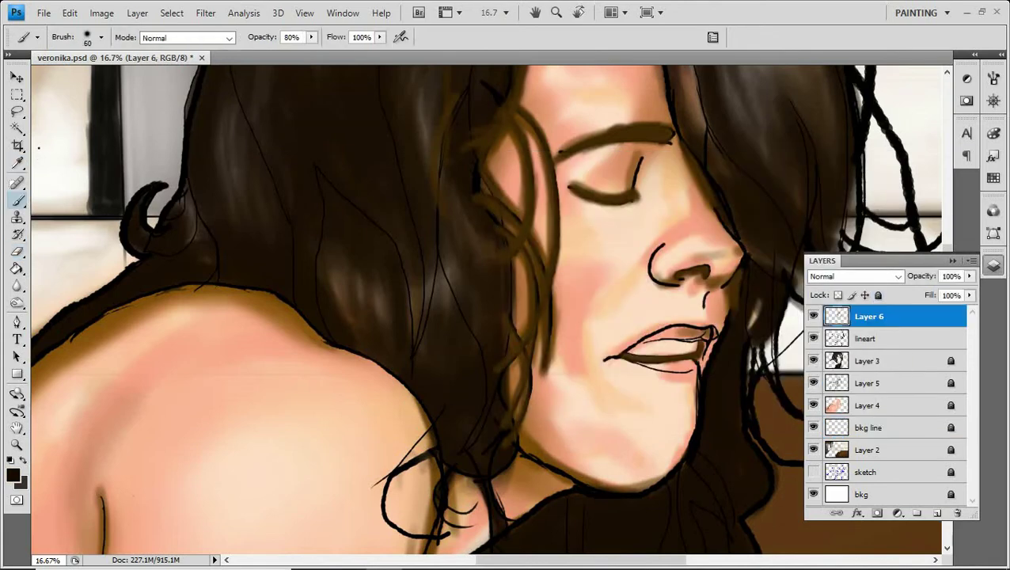
Paint black hair strands left of the face and thicken the lower-lip line.
{"action": "left_click_drag", "start_coordinate": [524, 228], "coordinate": [511, 366]}
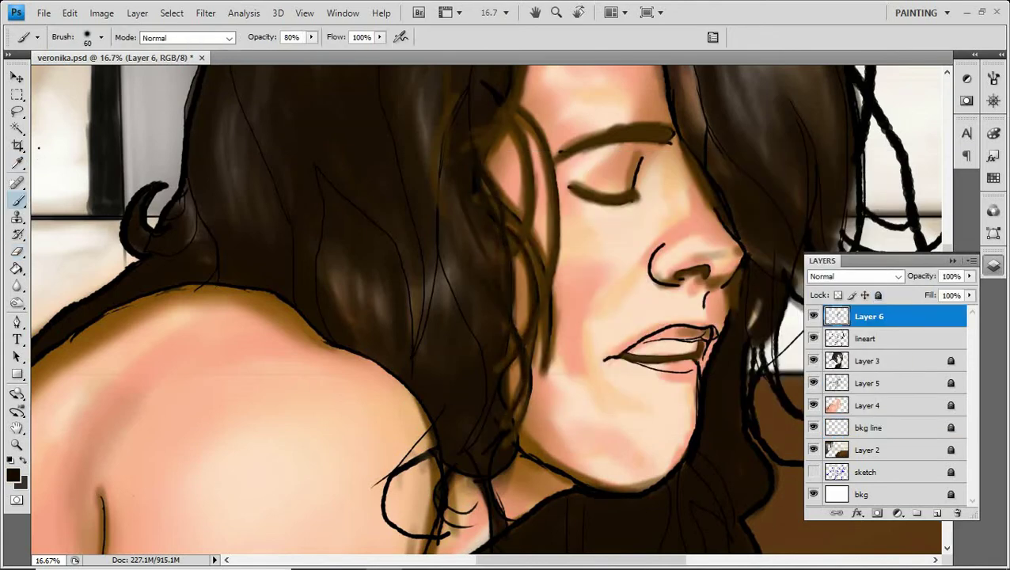
{"action": "mouse_move", "coordinate": [514, 111]}
{"action": "left_mouse_down"}
{"action": "mouse_move", "coordinate": [547, 341]}
{"action": "mouse_move", "coordinate": [538, 334]}
{"action": "left_mouse_up"}
{"action": "left_click_drag", "start_coordinate": [507, 388], "coordinate": [570, 475]}
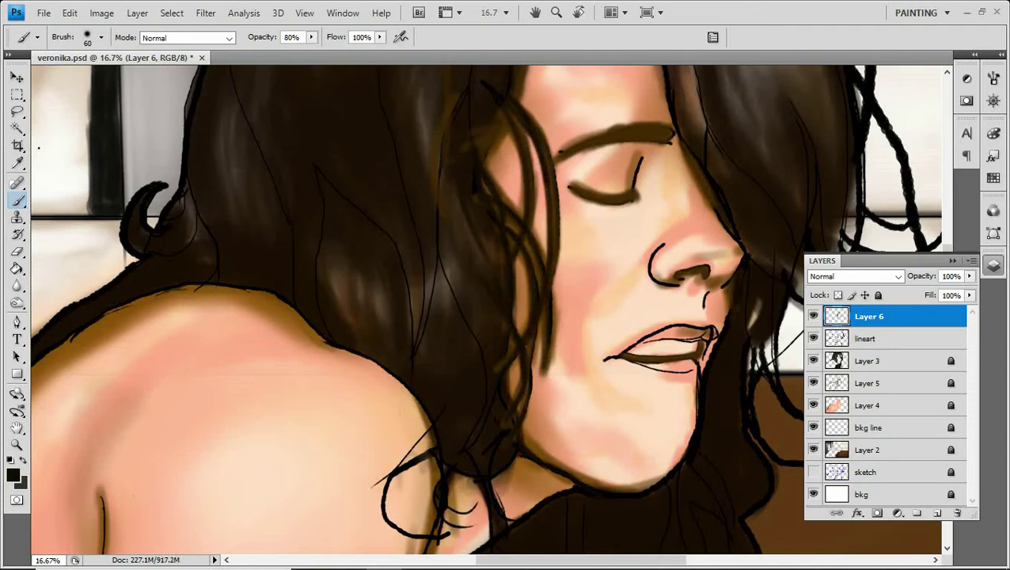
{"action": "left_click_drag", "start_coordinate": [703, 342], "coordinate": [616, 358]}
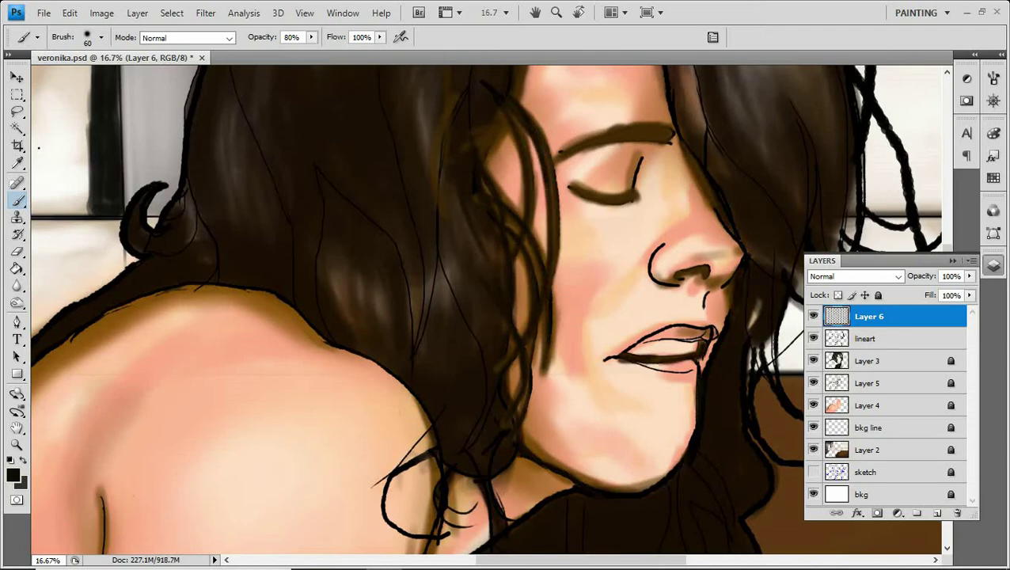
{"action": "key", "text": "bracketright"}
{"action": "key", "text": "bracketright"}
{"action": "key", "text": "bracketright"}
{"action": "left_click_drag", "start_coordinate": [39, 147], "coordinate": [377, 166]}
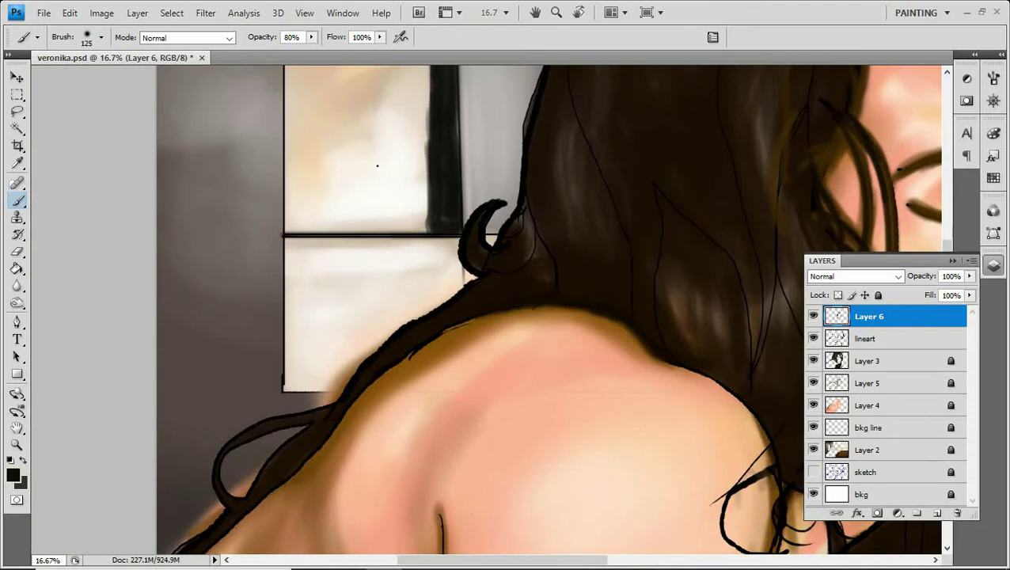
{"action": "key", "text": "ctrl+minus"}
{"action": "key", "text": "bracketright"}
{"action": "key", "text": "bracketright"}
{"action": "key", "text": "bracketright"}
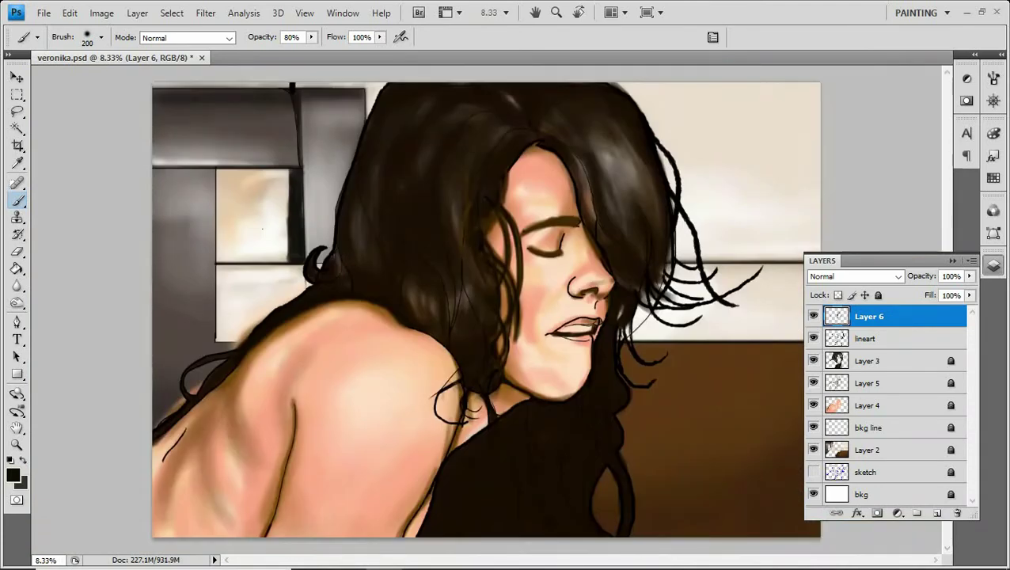
{"action": "key", "text": "bracketleft"}
{"action": "key", "text": "bracketleft"}
{"action": "key", "text": "bracketleft"}
At 30% opacity, faintly darken the neck and sweater edge.
{"action": "scroll", "coordinate": [263, 229], "scroll_direction": "up", "scroll_amount": 3}
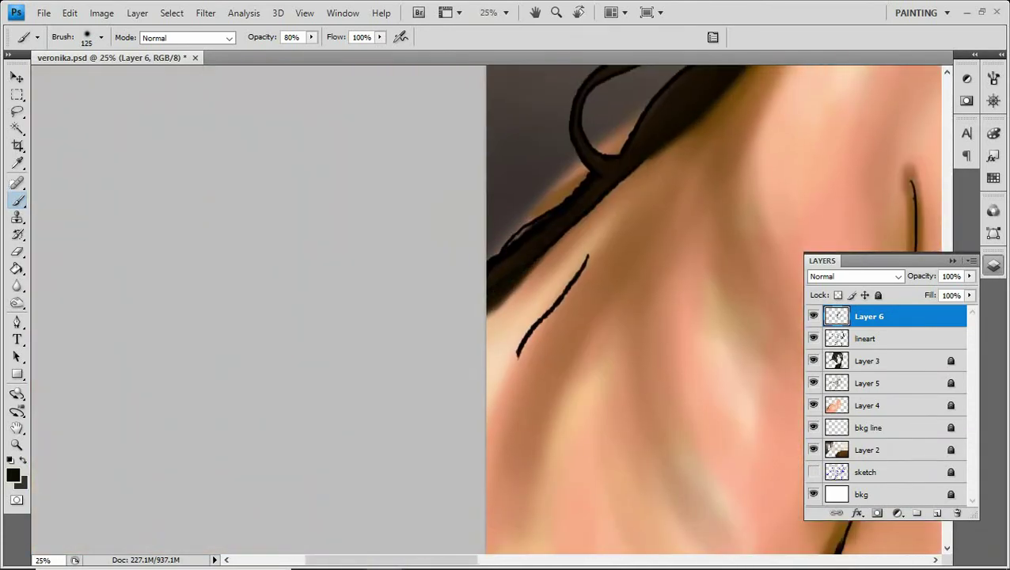
{"action": "left_click_drag", "start_coordinate": [238, 396], "coordinate": [311, 153]}
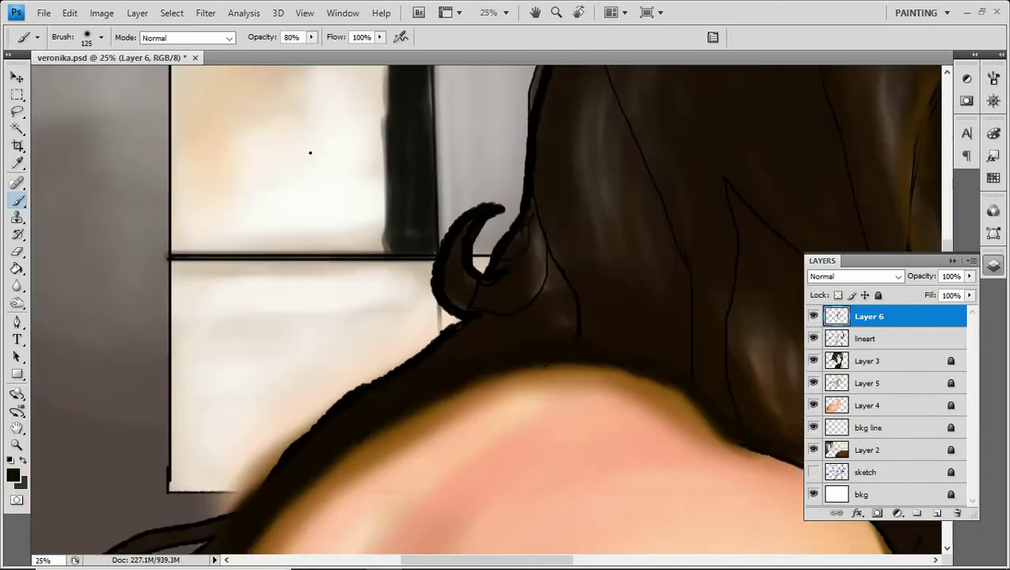
{"action": "key", "text": "3"}
{"action": "key", "text": "ctrl+minus"}
{"action": "key", "text": "ctrl+minus"}
{"action": "key", "text": "ctrl+minus"}
{"action": "scroll", "coordinate": [506, 262], "scroll_direction": "up", "scroll_amount": 3}
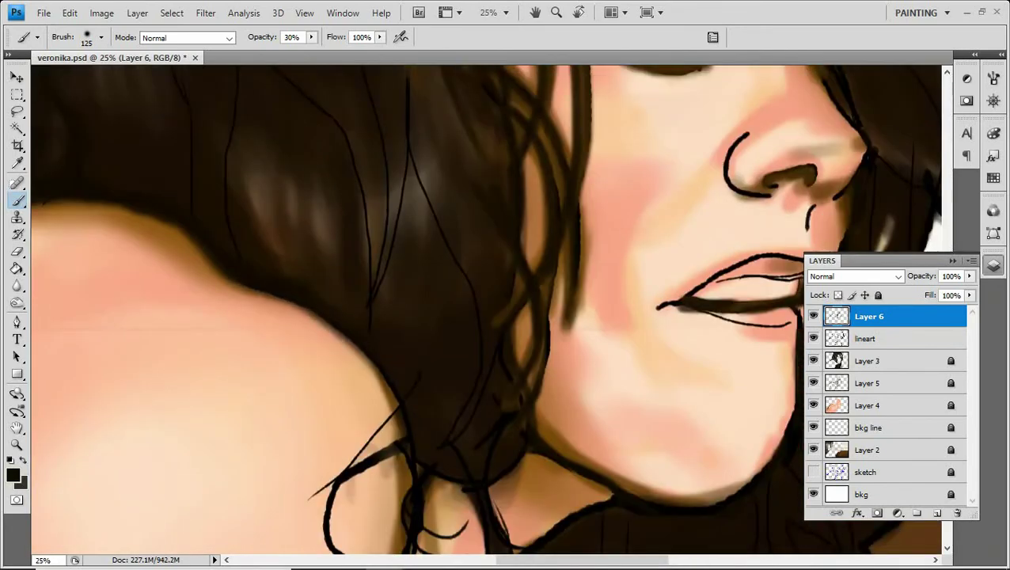
{"action": "left_click_drag", "start_coordinate": [348, 356], "coordinate": [325, 170]}
{"action": "mouse_move", "coordinate": [578, 305]}
{"action": "left_mouse_down"}
{"action": "mouse_move", "coordinate": [487, 352]}
{"action": "mouse_move", "coordinate": [336, 475]}
{"action": "left_mouse_up"}
{"action": "left_click_drag", "start_coordinate": [358, 393], "coordinate": [307, 515]}
{"action": "left_click_drag", "start_coordinate": [333, 365], "coordinate": [483, 111]}
Fill the sweater edge near the neck dark at 80%, then soften it with a soft 100 px brush at 30%.
{"action": "key", "text": "bracketleft"}
{"action": "key", "text": "bracketleft"}
{"action": "key", "text": "bracketleft"}
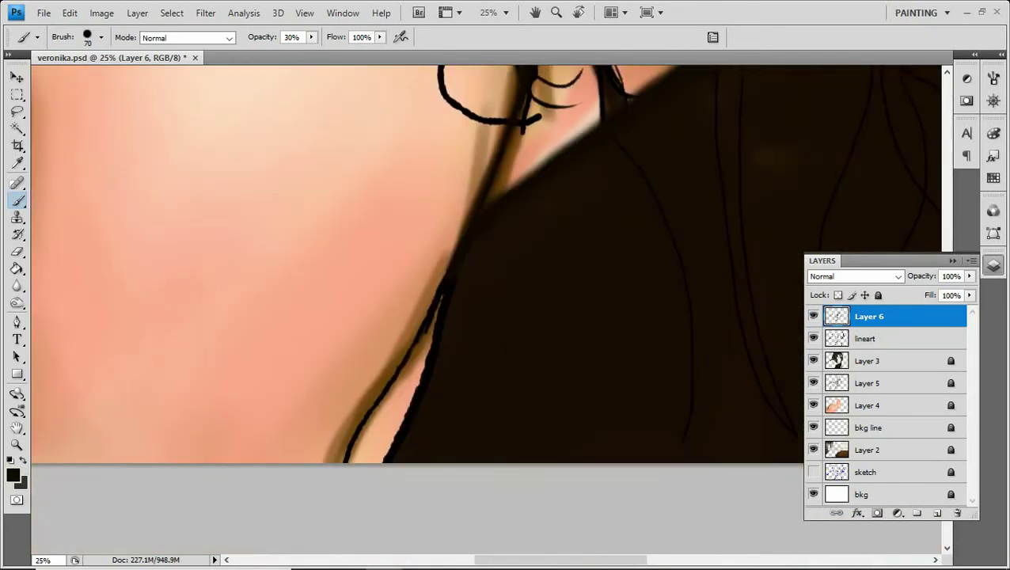
{"action": "key", "text": "8"}
{"action": "key", "text": "bracketleft"}
{"action": "key", "text": "bracketleft"}
{"action": "key", "text": "bracketleft"}
{"action": "left_click_drag", "start_coordinate": [440, 295], "coordinate": [392, 440]}
{"action": "right_click", "coordinate": [505, 320]}
{"action": "double_click", "coordinate": [554, 497]}
{"action": "key", "text": "3"}
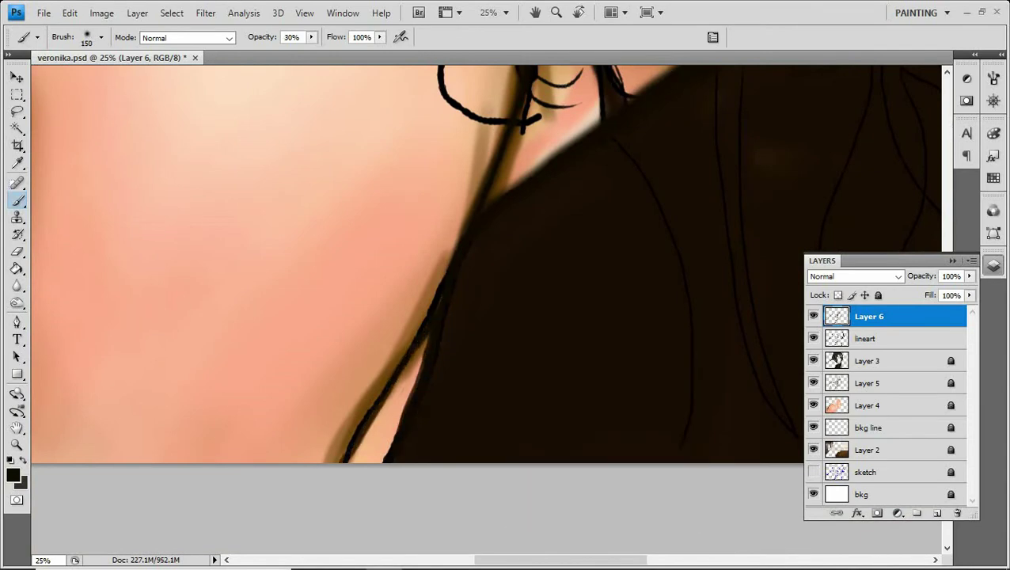
{"action": "left_click_drag", "start_coordinate": [443, 269], "coordinate": [341, 459]}
{"action": "left_click_drag", "start_coordinate": [424, 341], "coordinate": [388, 439]}
At 10% opacity, deepen the neck shadow, the lower-left shoulder edge and the brown area right of the face.
{"action": "key", "text": "ctrl+minus"}
{"action": "key", "text": "ctrl+minus"}
{"action": "key", "text": "ctrl+minus"}
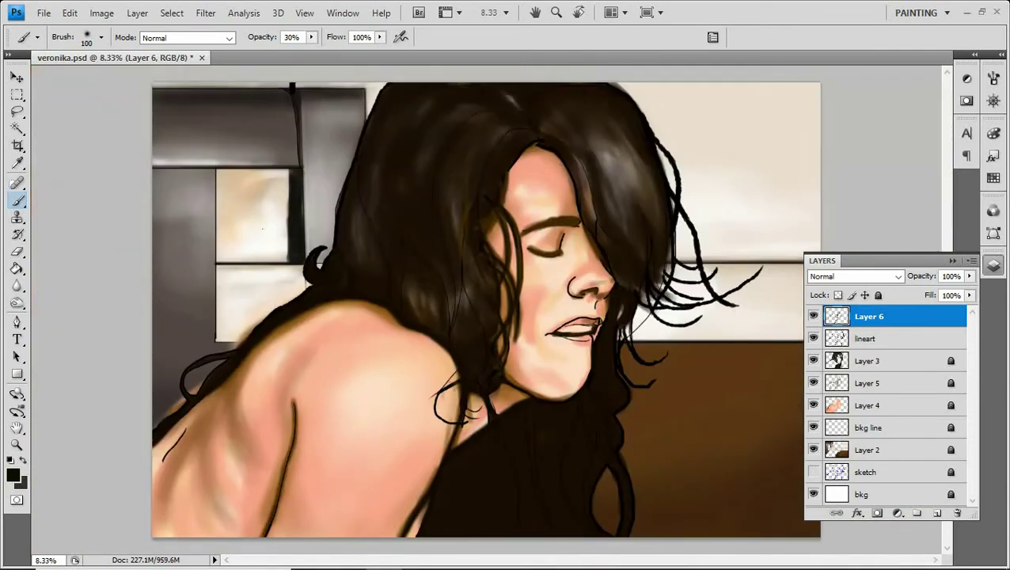
{"action": "key", "text": "bracketright"}
{"action": "mouse_move", "coordinate": [507, 386]}
{"action": "left_mouse_down"}
{"action": "mouse_move", "coordinate": [498, 410]}
{"action": "mouse_move", "coordinate": [459, 426]}
{"action": "left_mouse_up"}
{"action": "key", "text": "bracketright"}
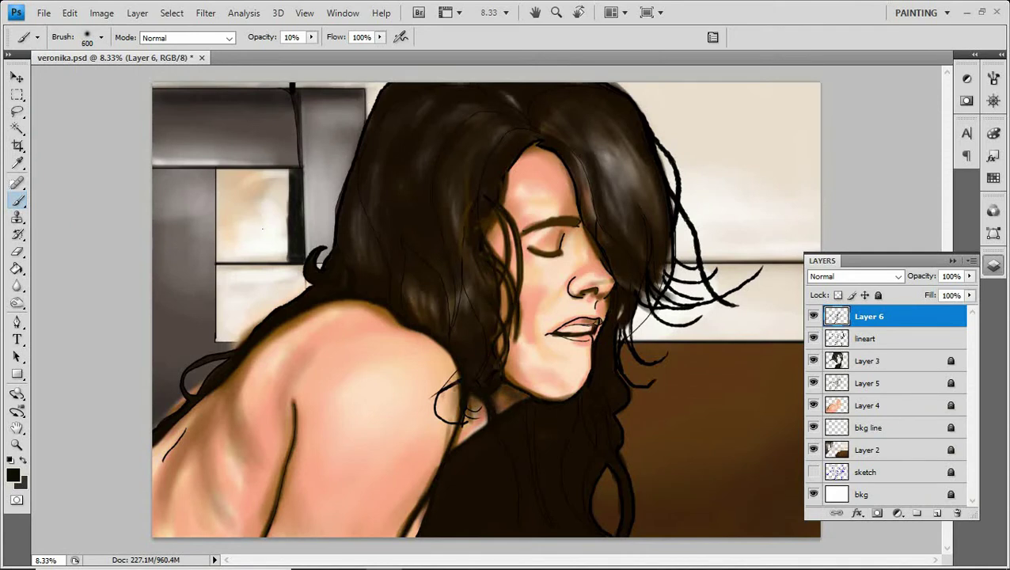
{"action": "key", "text": "1"}
{"action": "left_click_drag", "start_coordinate": [204, 396], "coordinate": [159, 467]}
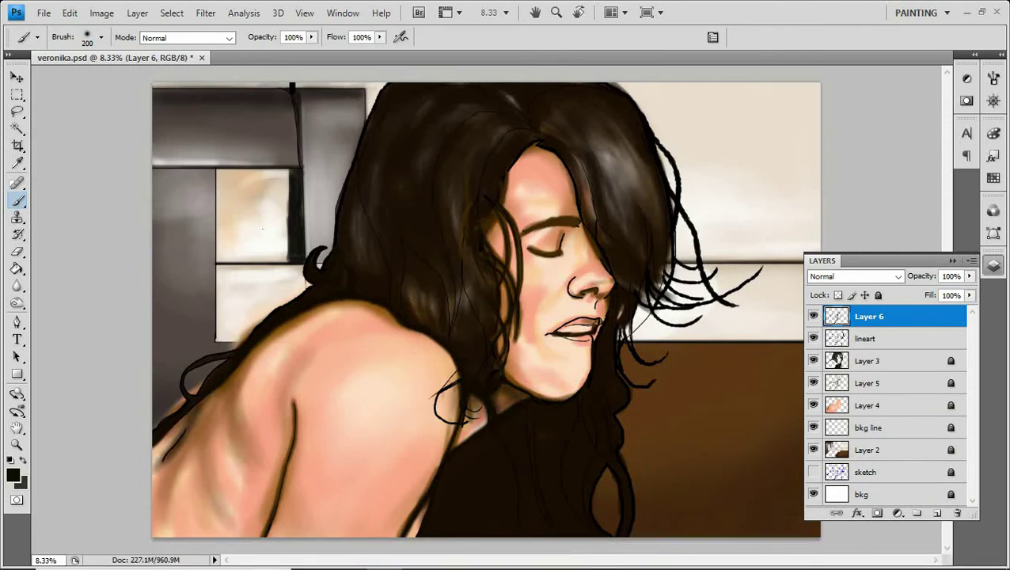
{"action": "left_click_drag", "start_coordinate": [681, 340], "coordinate": [602, 475]}
Darken the hair near the face, the strands on both sides of it and the hair on the left.
{"action": "key", "text": "bracketright"}
{"action": "left_click_drag", "start_coordinate": [547, 138], "coordinate": [598, 229]}
{"action": "key", "text": "bracketright"}
{"action": "left_click_drag", "start_coordinate": [641, 296], "coordinate": [664, 331]}
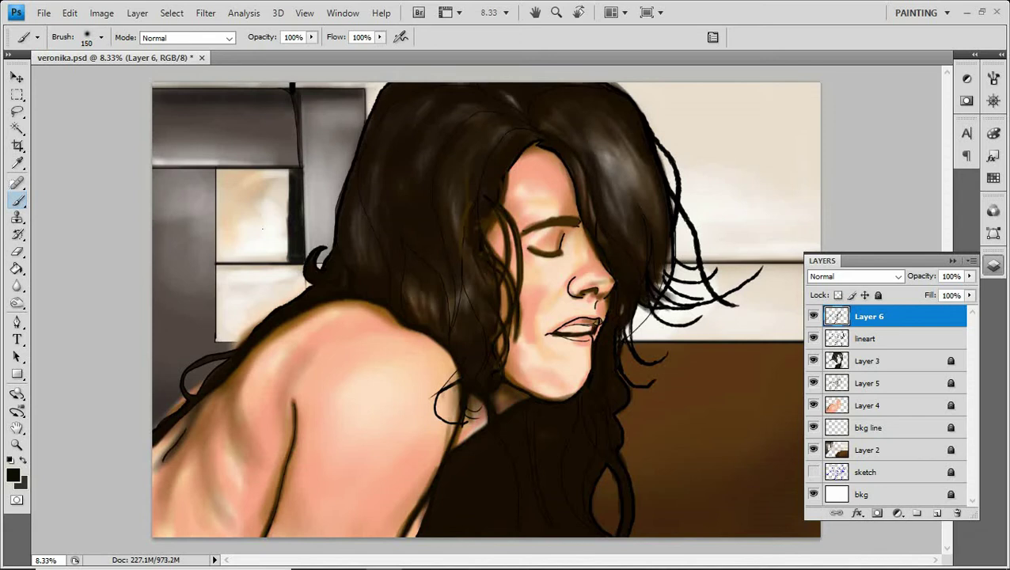
{"action": "left_click_drag", "start_coordinate": [461, 155], "coordinate": [451, 318]}
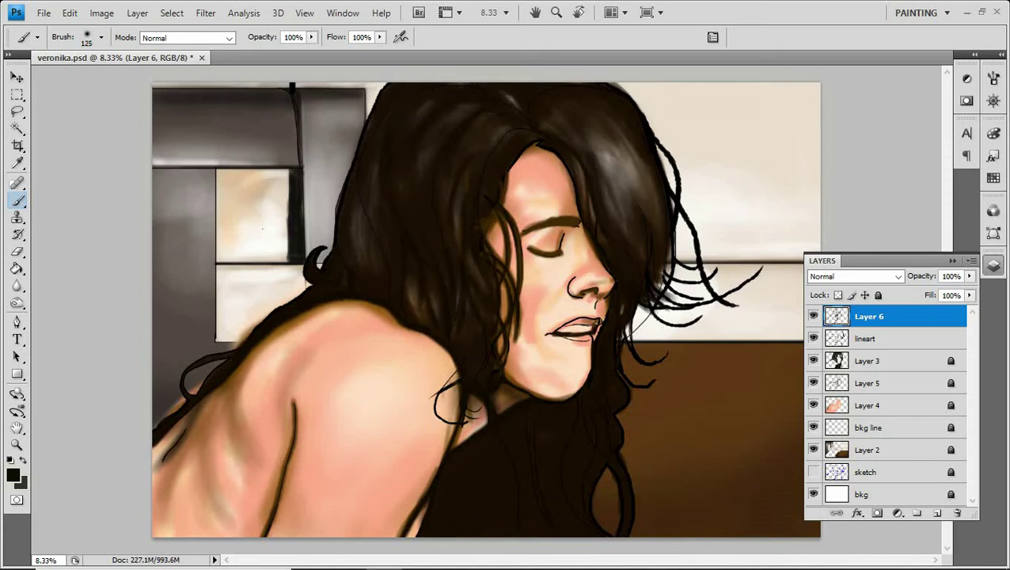
{"action": "key", "text": "bracketright"}
{"action": "key", "text": "bracketright"}
{"action": "left_click_drag", "start_coordinate": [370, 199], "coordinate": [349, 264]}
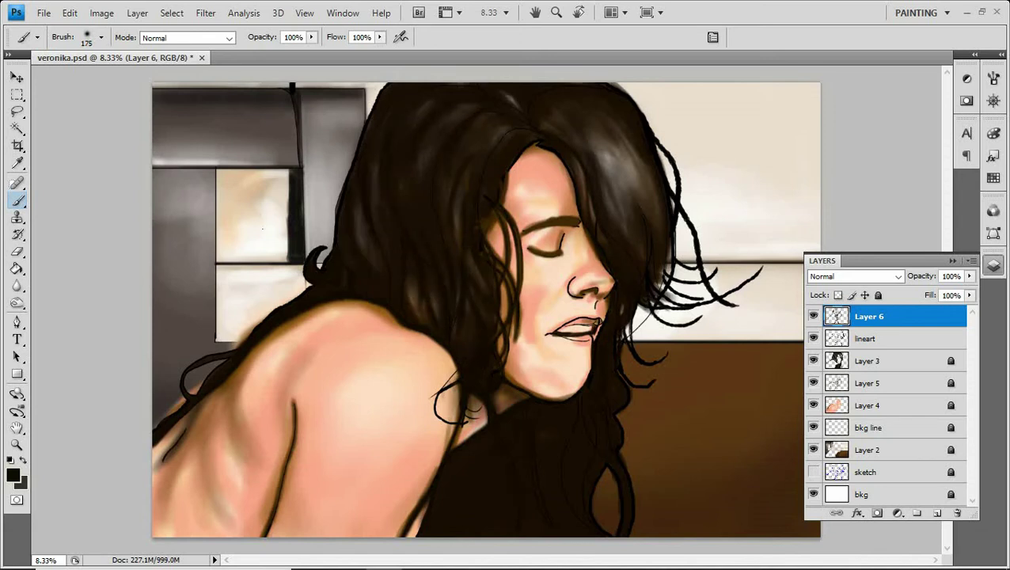
Darken the bottom, upper-right and right-of-face hair strands, repainting a loose strand.
{"action": "key", "text": "bracketright"}
{"action": "key", "text": "bracketright"}
{"action": "key", "text": "bracketright"}
{"action": "left_click_drag", "start_coordinate": [437, 470], "coordinate": [481, 421]}
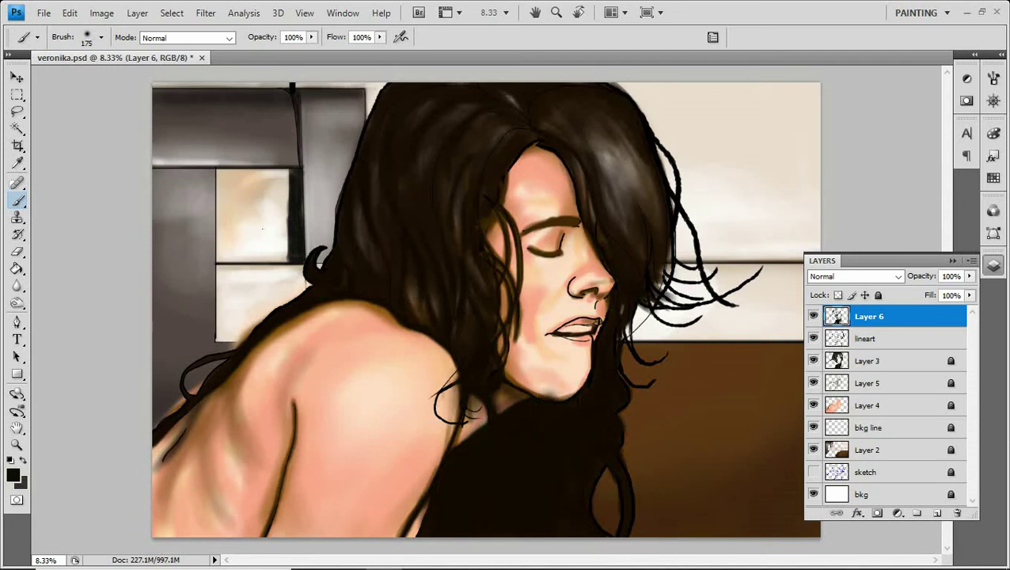
{"action": "left_click_drag", "start_coordinate": [637, 105], "coordinate": [673, 187]}
{"action": "key", "text": "bracketleft"}
{"action": "key", "text": "bracketleft"}
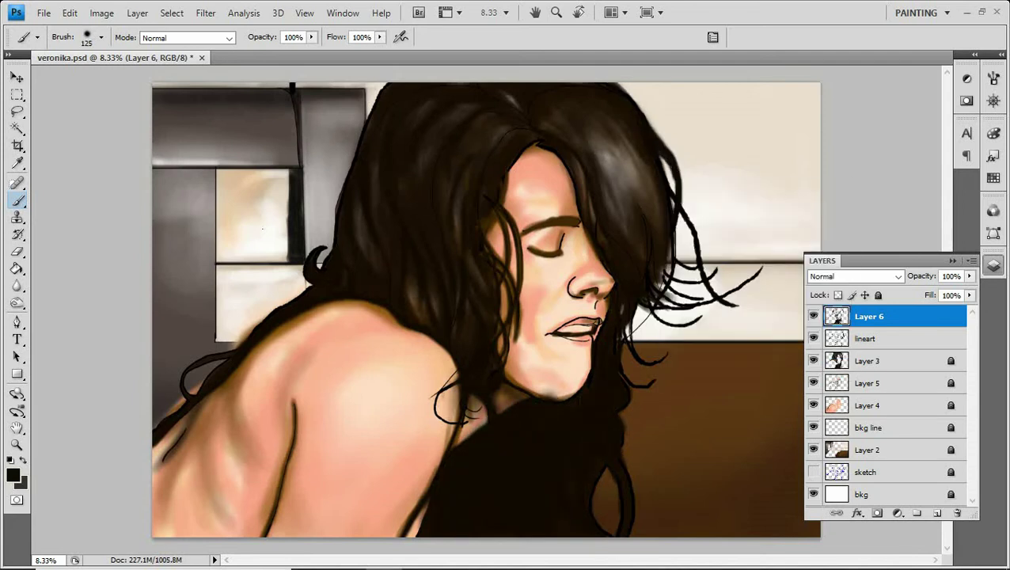
{"action": "left_click_drag", "start_coordinate": [627, 320], "coordinate": [622, 366]}
{"action": "key", "text": "bracketright"}
{"action": "key", "text": "bracketright"}
{"action": "key", "text": "bracketright"}
{"action": "left_click_drag", "start_coordinate": [679, 212], "coordinate": [698, 286]}
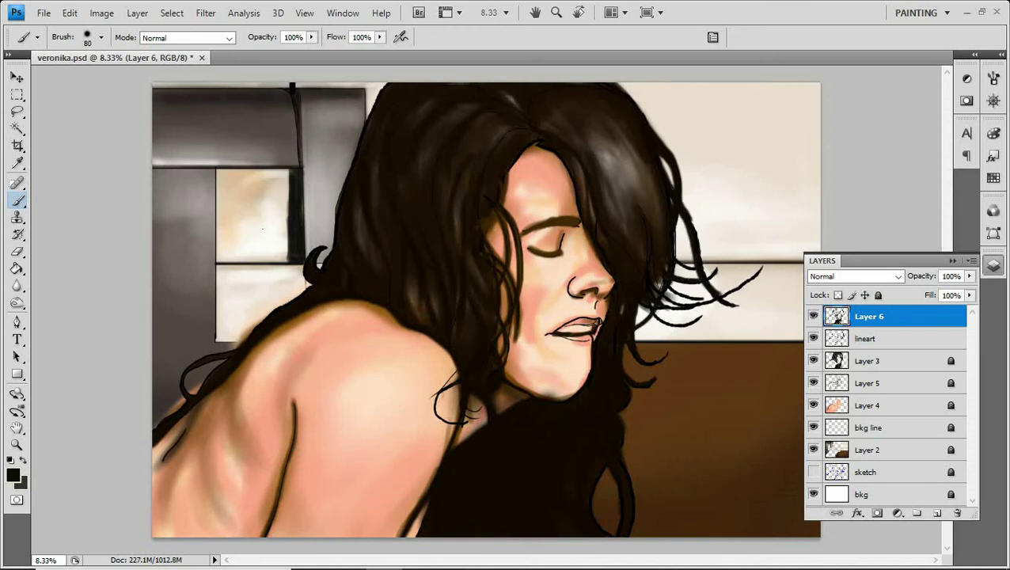
Step between the lineart layer and Layer 6 while toggling between eraser and brush.
{"action": "key", "text": "e"}
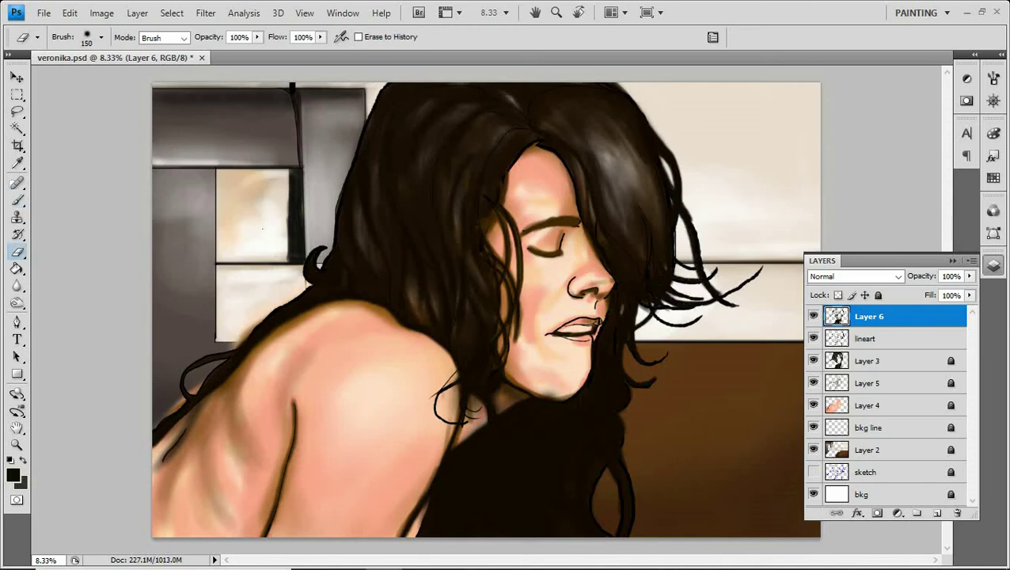
{"action": "key", "text": "alt+bracketleft"}
{"action": "key", "text": "alt+bracketright"}
{"action": "key", "text": "alt+bracketleft"}
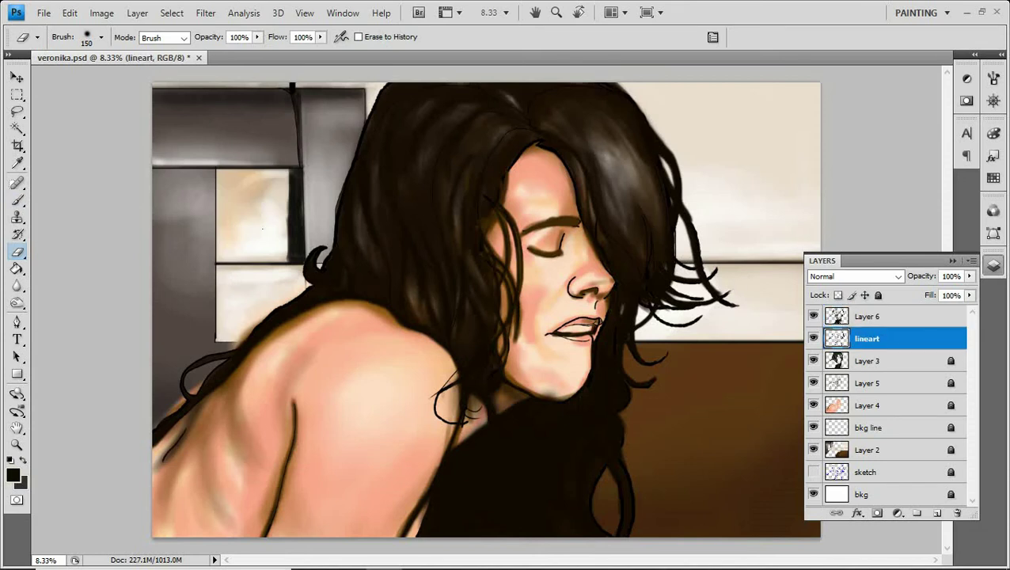
{"action": "key", "text": "alt+bracketright"}
{"action": "key", "text": "b"}
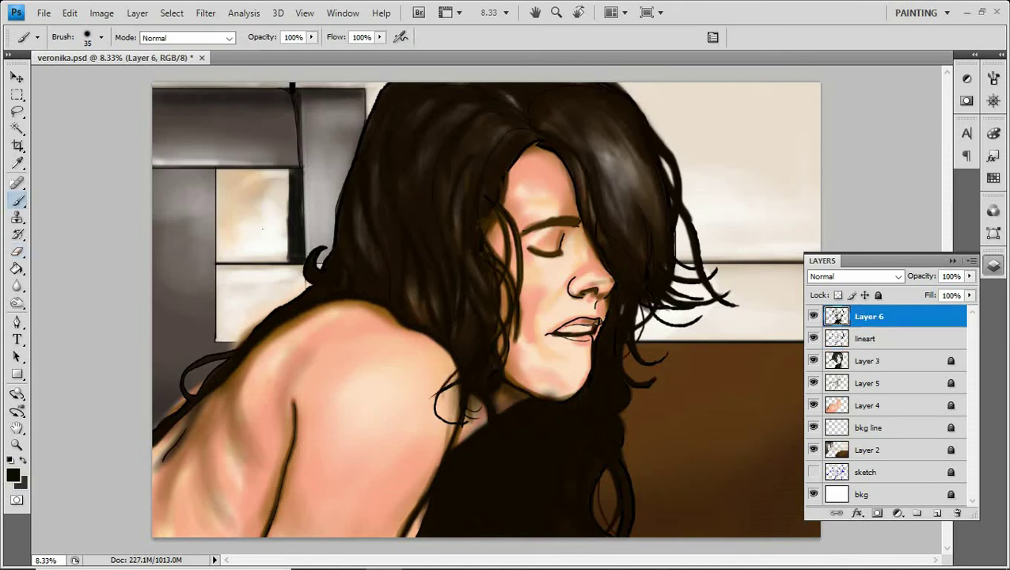
Step down the layer stack and unlock Layers 3, 5 and 4.
{"action": "key", "text": "alt+bracketleft"}
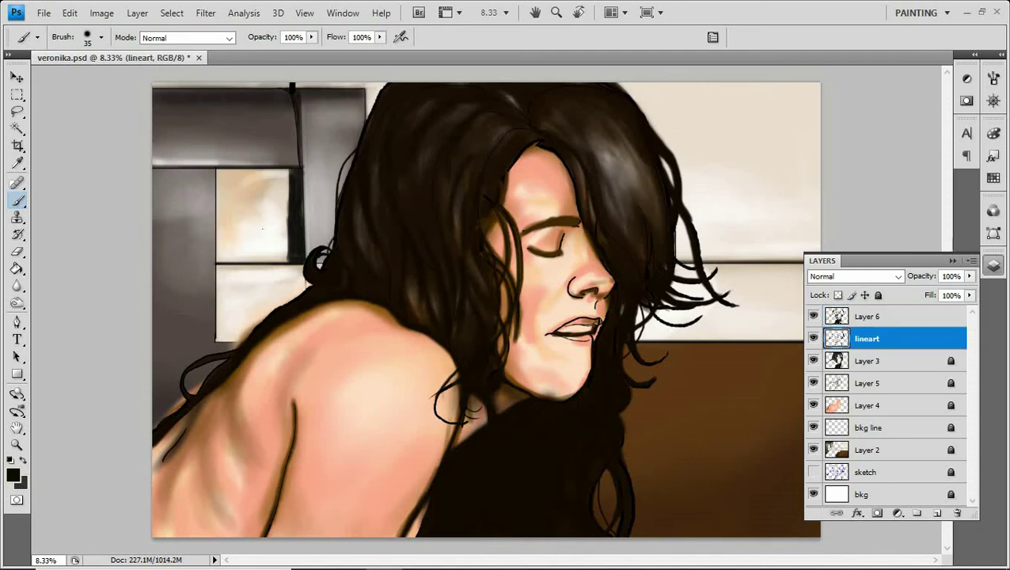
{"action": "key", "text": "e"}
{"action": "key", "text": "alt+bracketright"}
{"action": "key", "text": "alt+bracketleft"}
{"action": "key", "text": "alt+bracketleft"}
{"action": "key", "text": "slash"}
{"action": "key", "text": "alt+bracketleft"}
{"action": "key", "text": "slash"}
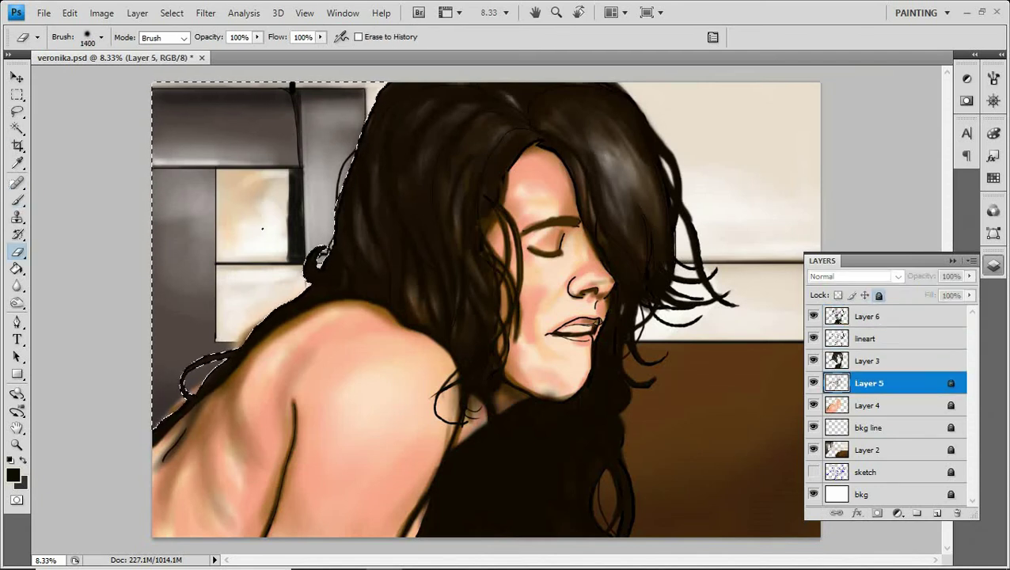
{"action": "key", "text": "alt+bracketleft"}
{"action": "key", "text": "slash"}
Clear the selection and choose pink from the swatches as the brush colour.
{"action": "key", "text": "ctrl+d"}
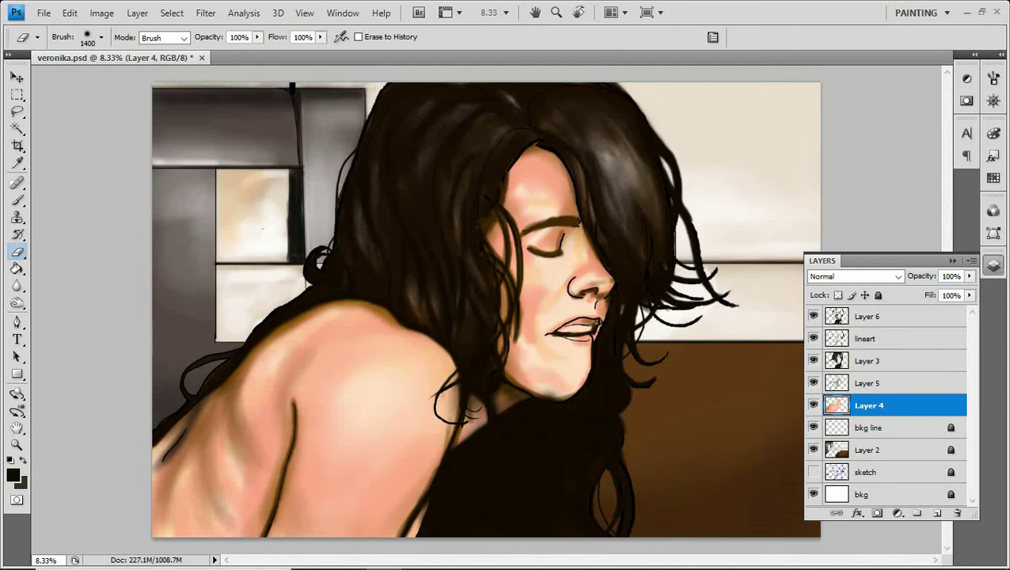
{"action": "key", "text": "b"}
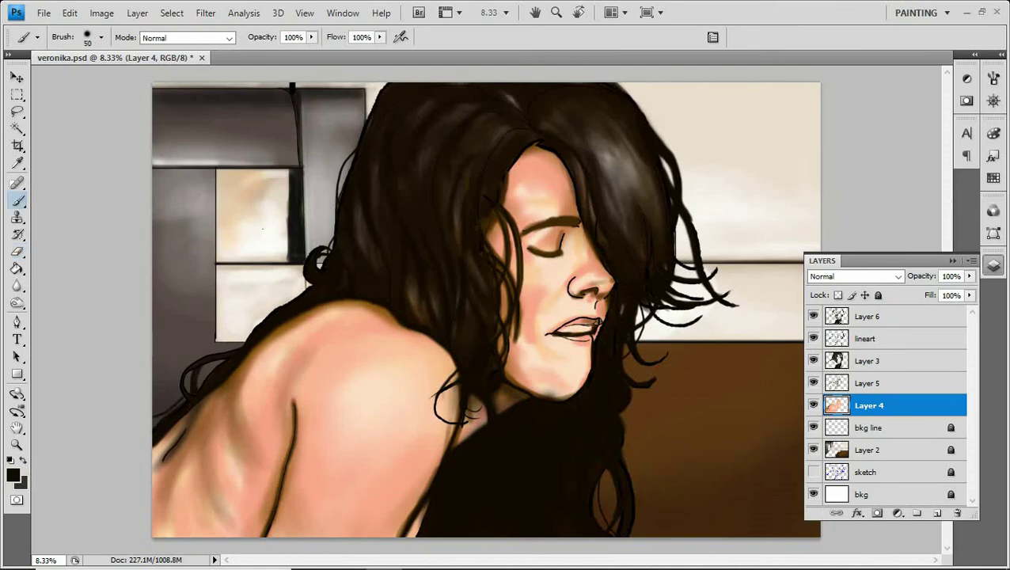
{"action": "left_click", "coordinate": [994, 178]}
{"action": "key", "text": "ctrl+plus"}
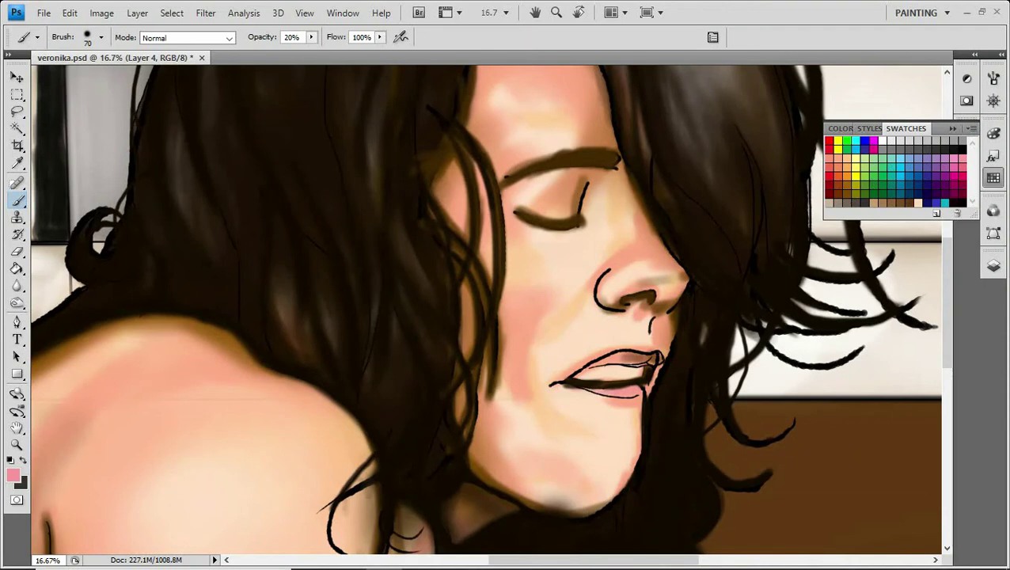
On Layer 6, darken the eye line and eyebrow at 30% and the lip corner at 10%.
{"action": "key", "text": "F7"}
{"action": "key", "text": "alt+period"}
{"action": "key", "text": "d"}
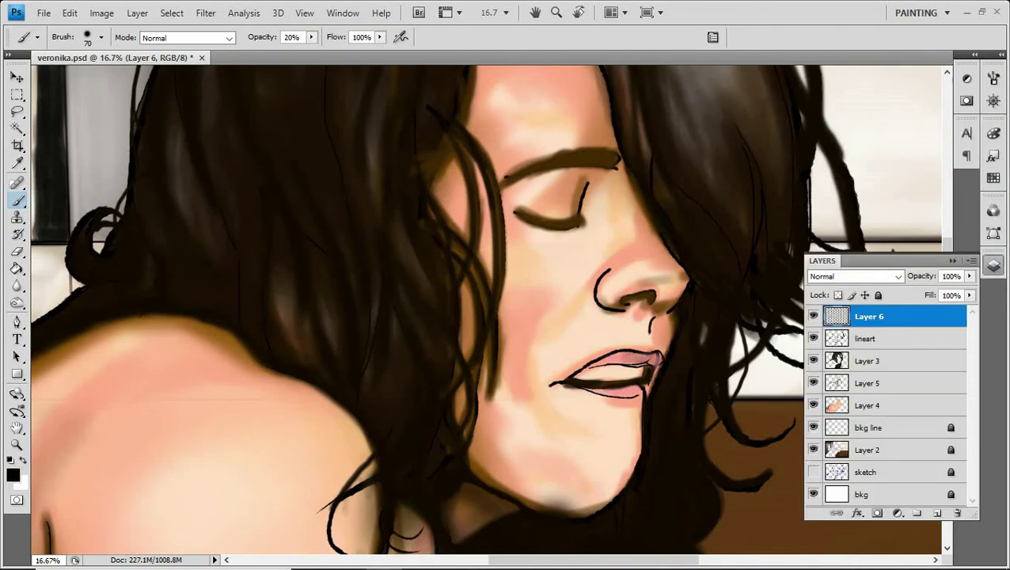
{"action": "right_click", "coordinate": [555, 279]}
{"action": "key", "text": "3"}
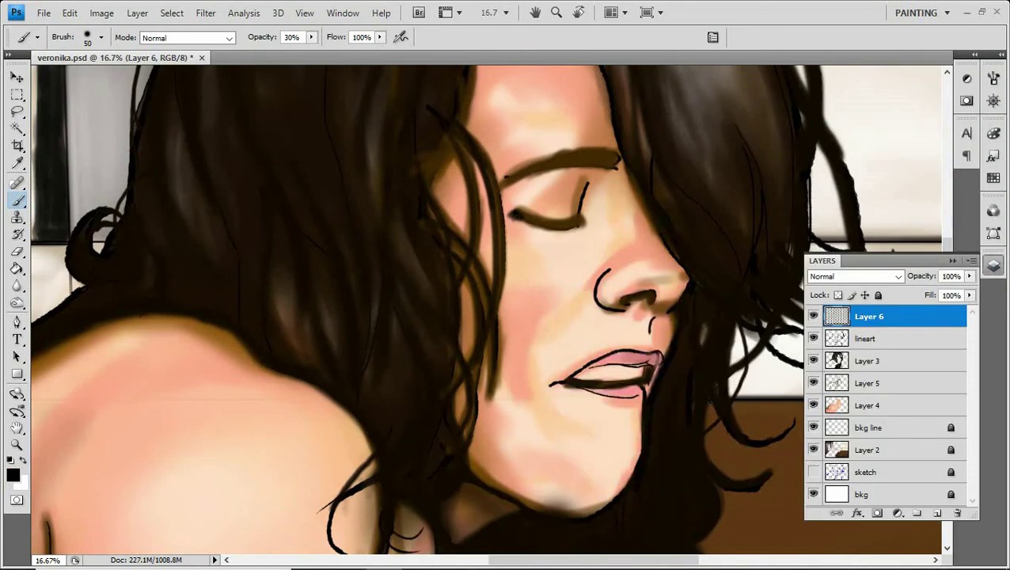
{"action": "left_click_drag", "start_coordinate": [508, 212], "coordinate": [586, 225]}
{"action": "mouse_move", "coordinate": [595, 168]}
{"action": "left_mouse_down"}
{"action": "mouse_move", "coordinate": [622, 162]}
{"action": "mouse_move", "coordinate": [526, 169]}
{"action": "left_mouse_up"}
{"action": "key", "text": "1"}
{"action": "left_click_drag", "start_coordinate": [600, 382], "coordinate": [664, 353]}
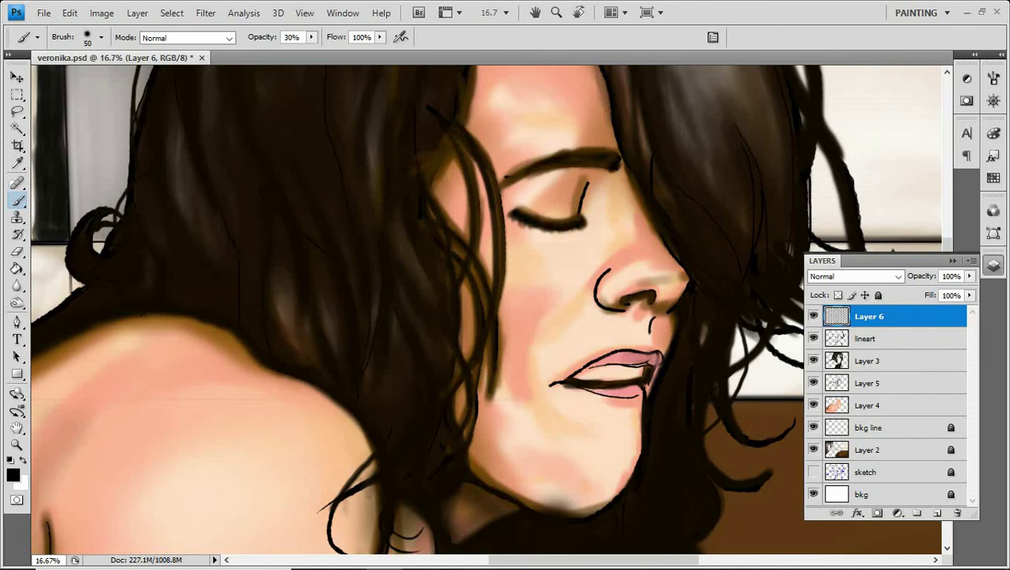
{"action": "key", "text": "ctrl+minus"}
{"action": "key", "text": "ctrl+minus"}
{"action": "key", "text": "ctrl+minus"}
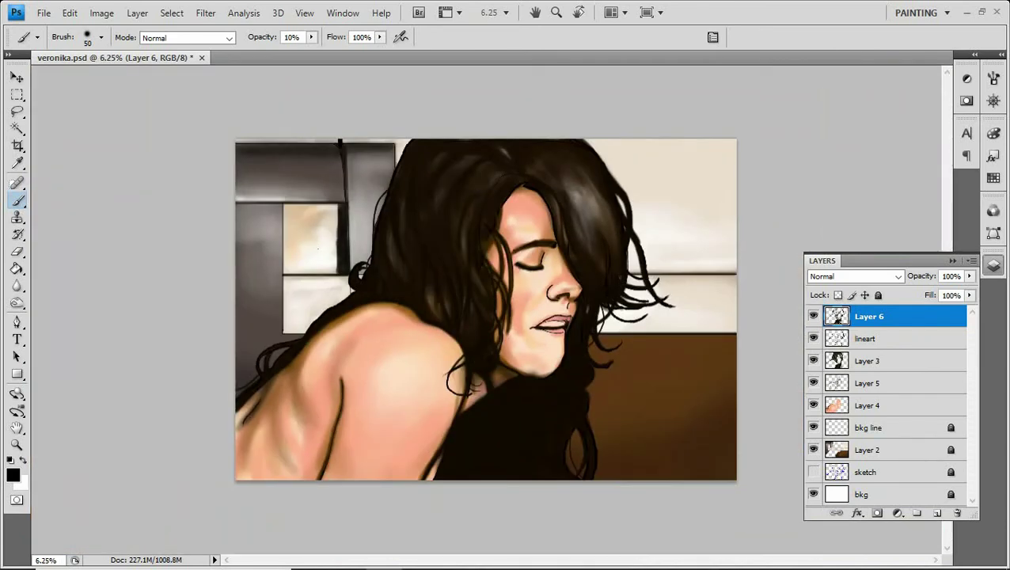
Merge Layer 2 down into bkg line and preview it at lower opacity.
{"action": "key", "text": "e"}
{"action": "key", "text": "alt+bracketleft"}
{"action": "key", "text": "alt+bracketleft"}
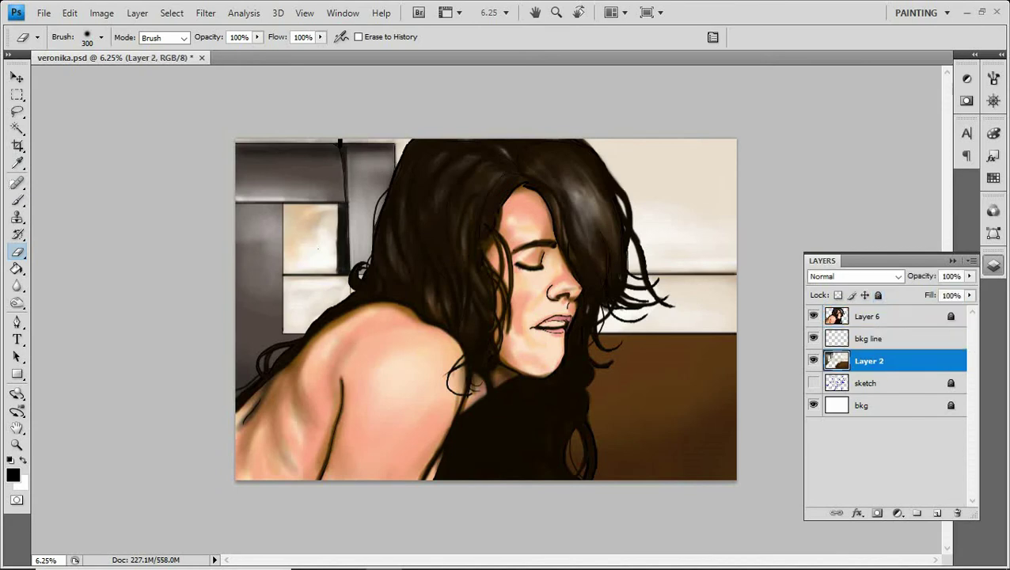
{"action": "key", "text": "alt+shift+bracketright"}
{"action": "key", "text": "ctrl+e"}
{"action": "left_click", "coordinate": [969, 276]}
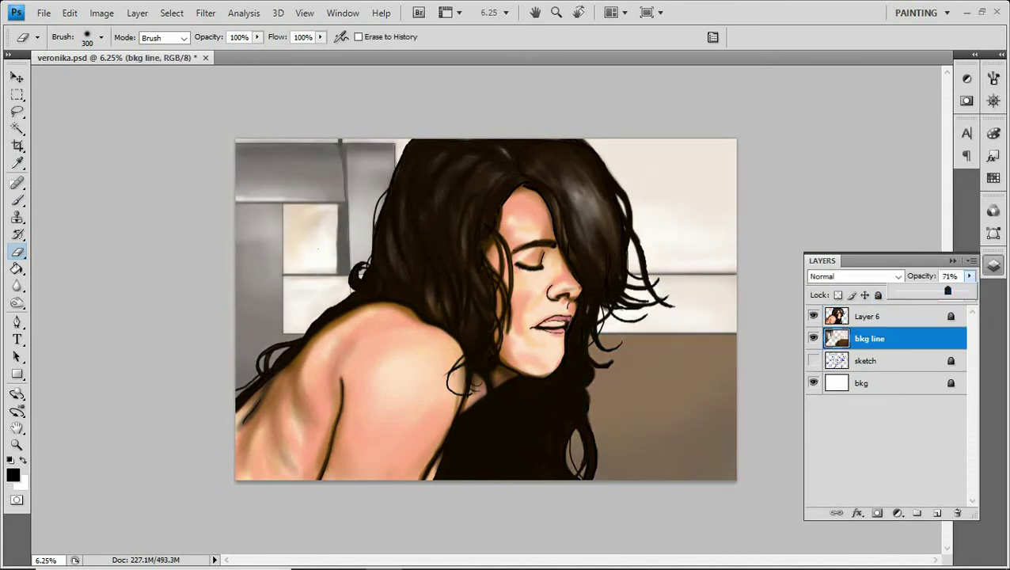
{"action": "left_click_drag", "start_coordinate": [934, 292], "coordinate": [970, 291]}
Apply Surface Blur to the whole background with Radius 16 and Threshold 136.
{"action": "key", "text": "ctrl+a"}
{"action": "left_click", "coordinate": [205, 13]}
{"action": "left_click", "coordinate": [269, 280]}
{"action": "left_click_drag", "start_coordinate": [715, 351], "coordinate": [793, 351]}
{"action": "left_click_drag", "start_coordinate": [695, 314], "coordinate": [714, 315]}
{"action": "mouse_move", "coordinate": [792, 351]}
{"action": "left_mouse_down"}
{"action": "mouse_move", "coordinate": [742, 350]}
{"action": "mouse_move", "coordinate": [768, 350]}
{"action": "left_mouse_up"}
{"action": "key", "text": "Return"}
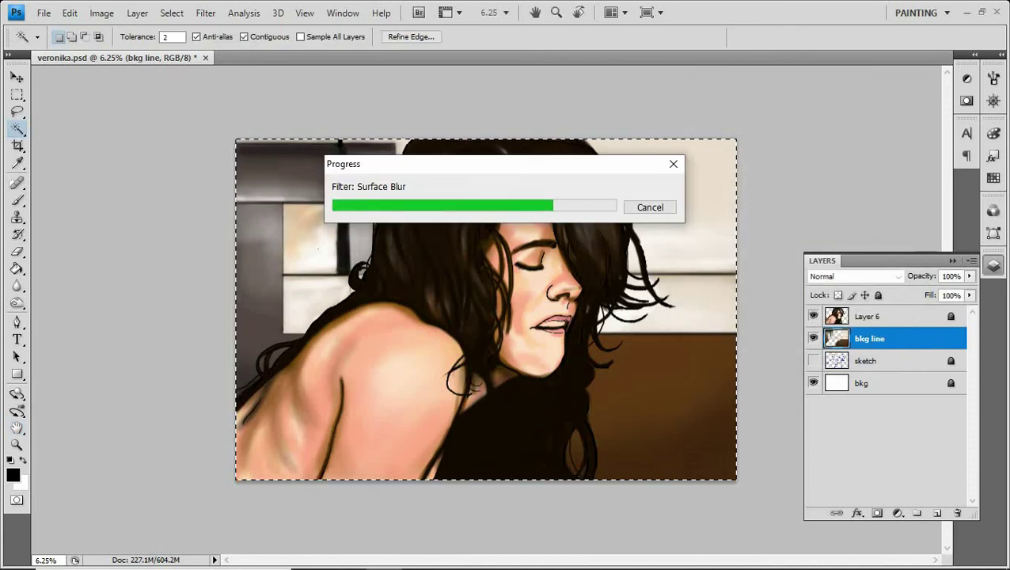
Add a new empty Layer 7 above Layer 6 for further painting.
{"action": "left_click", "coordinate": [867, 316]}
{"action": "left_click", "coordinate": [993, 133]}
{"action": "left_click", "coordinate": [938, 513]}
{"action": "key", "text": "b"}
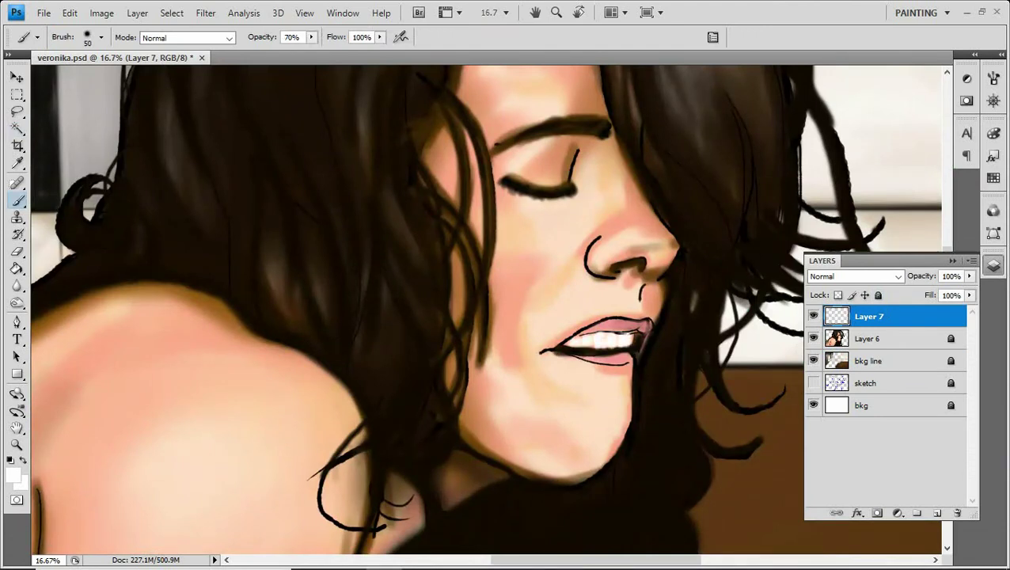
Tint the upper lip a deeper dark red at 10% opacity.
{"action": "key", "text": "1"}
{"action": "left_click", "coordinate": [993, 177]}
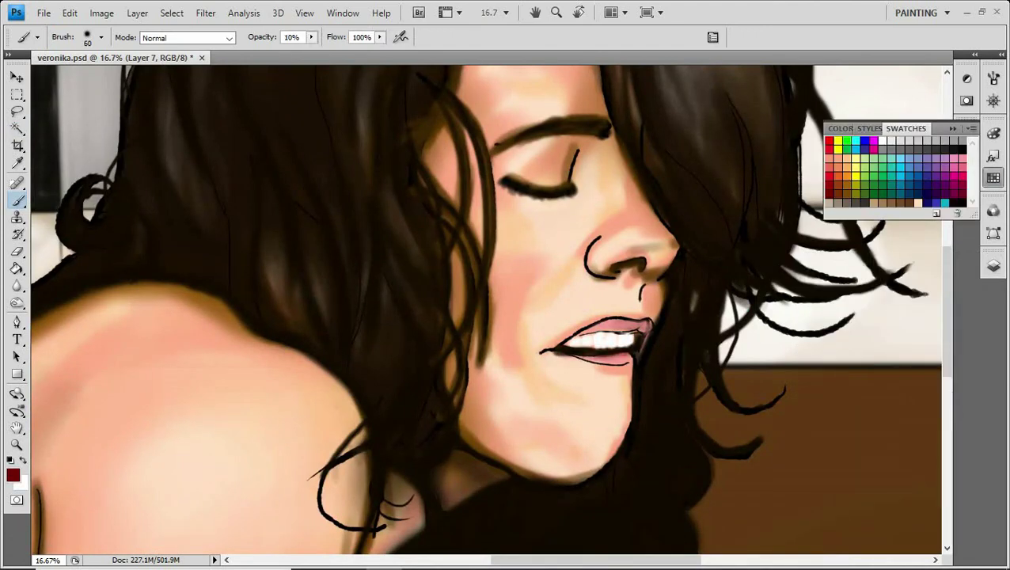
{"action": "left_click_drag", "start_coordinate": [637, 324], "coordinate": [599, 328]}
Brush soft pink eyeshadow across the closed eyelid.
{"action": "right_click", "coordinate": [503, 283]}
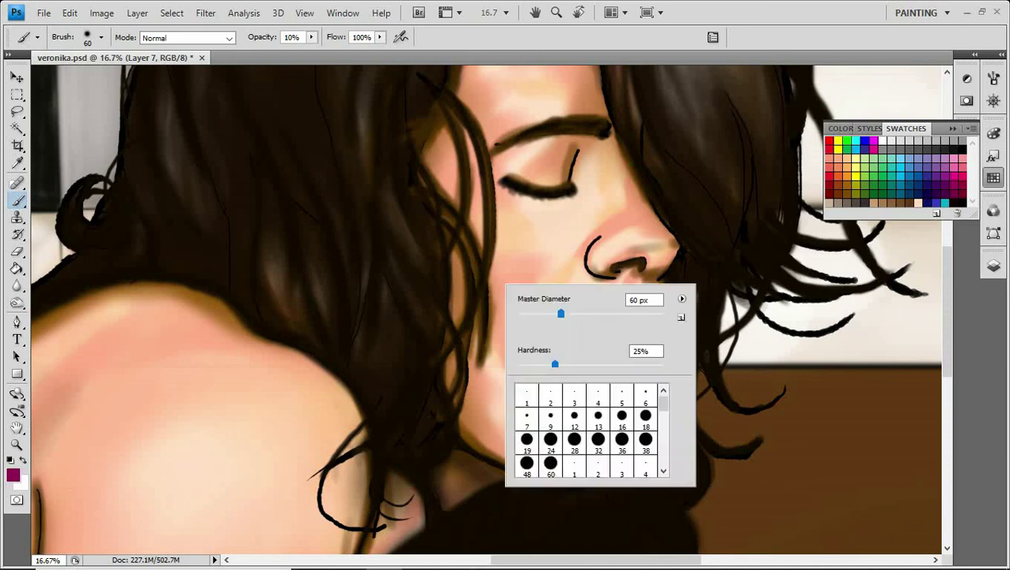
{"action": "left_click_drag", "start_coordinate": [515, 162], "coordinate": [558, 174]}
{"action": "key", "text": "bracketleft"}
{"action": "key", "text": "bracketleft"}
{"action": "key", "text": "bracketleft"}
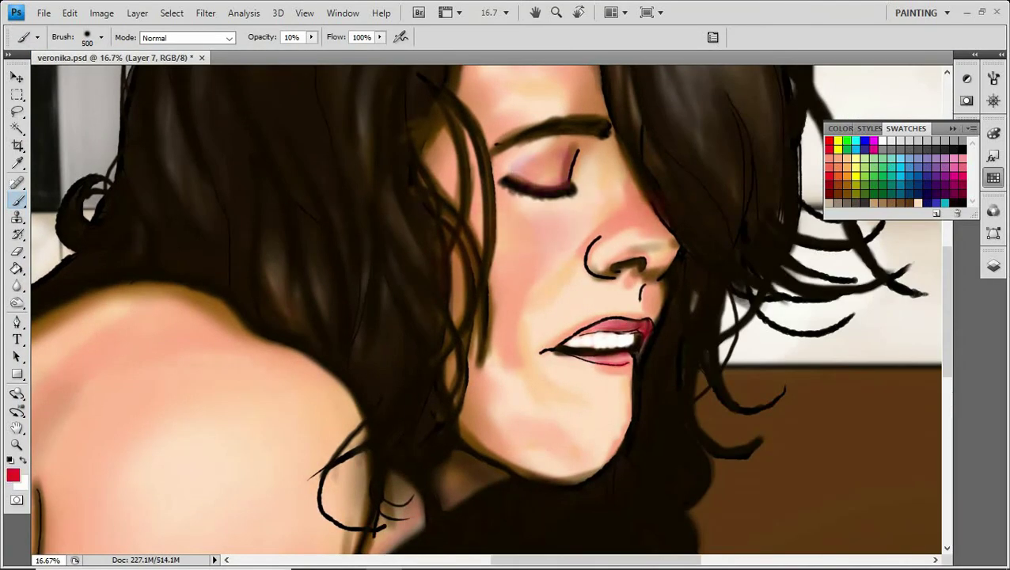
{"action": "key", "text": "ctrl+minus"}
{"action": "key", "text": "ctrl+minus"}
{"action": "key", "text": "ctrl+minus"}
Save the painting as veronika in PNG format through Save As.
{"action": "key", "text": "ctrl+shift+s"}
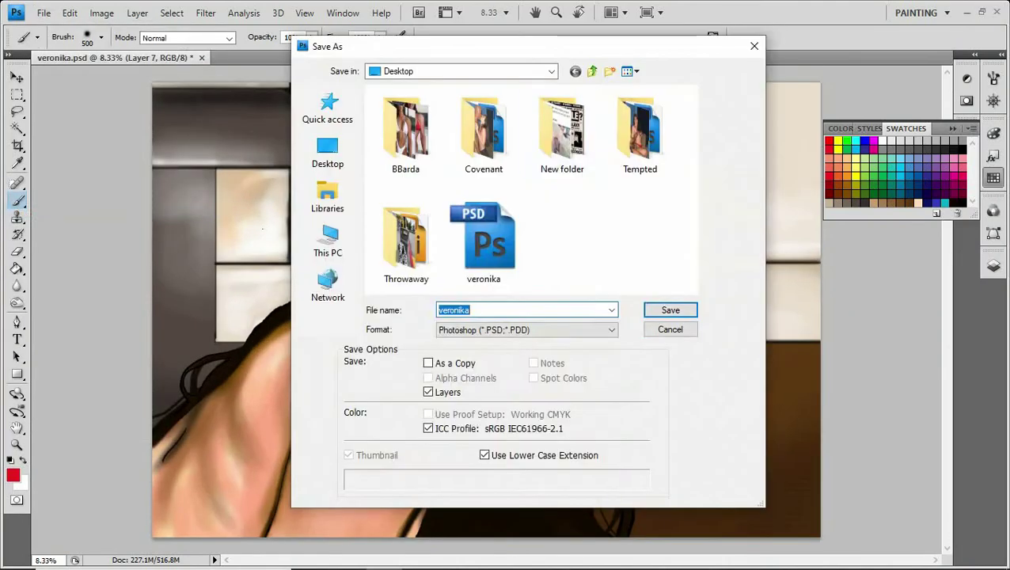
{"action": "key", "text": "BackSpace"}
{"action": "key", "text": "BackSpace"}
{"action": "key", "text": "BackSpace"}
{"action": "key", "text": "Return"}
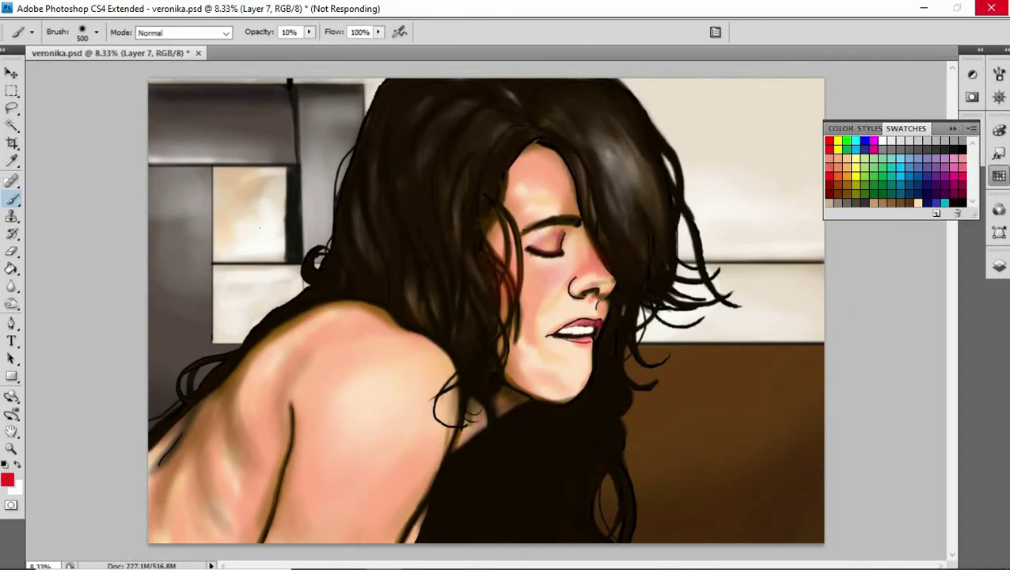